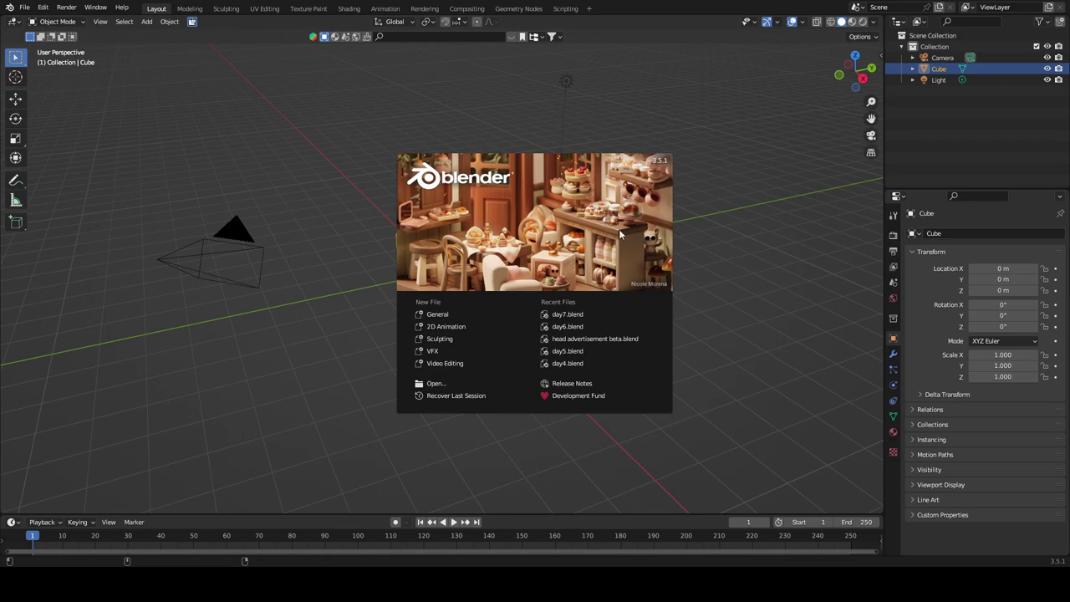
Step: Dismiss the splash screen and switch the viewport's Studio lighting to the second preset sphere
{"action": "left_click", "coordinate": [308, 167]}
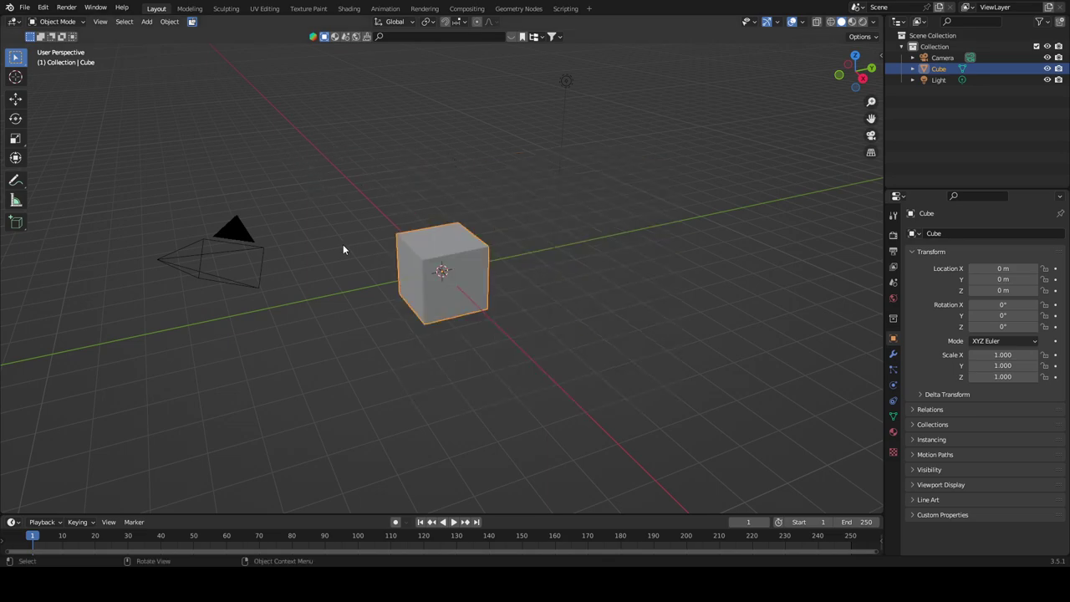
{"action": "middle_click_drag", "start_coordinate": [343, 249], "coordinate": [343, 249]}
{"action": "middle_click_drag", "start_coordinate": [491, 231], "coordinate": [491, 231]}
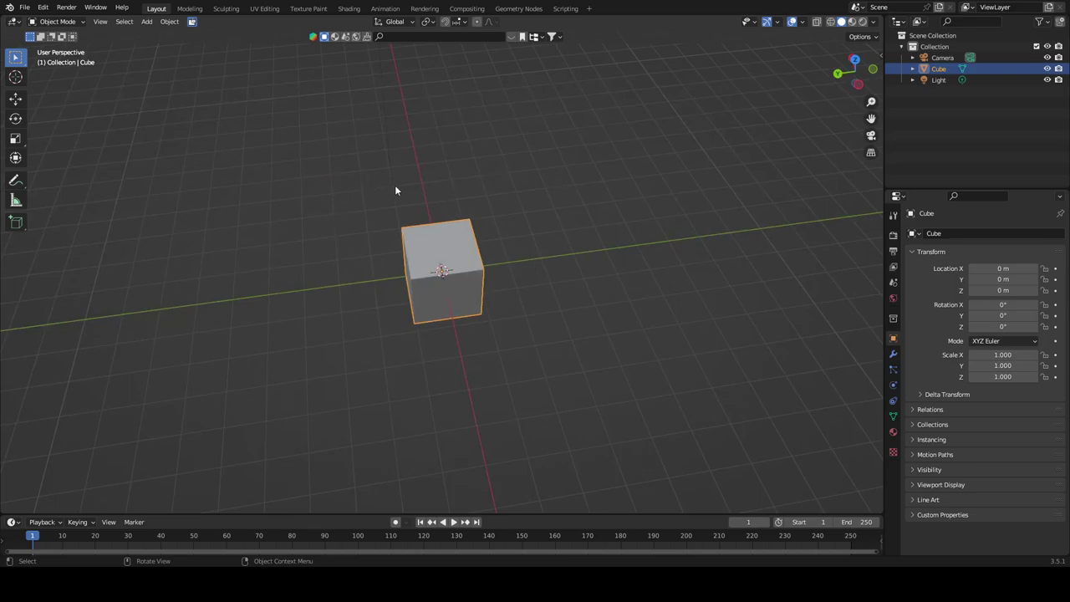
{"action": "middle_click_drag", "start_coordinate": [406, 206], "coordinate": [406, 207]}
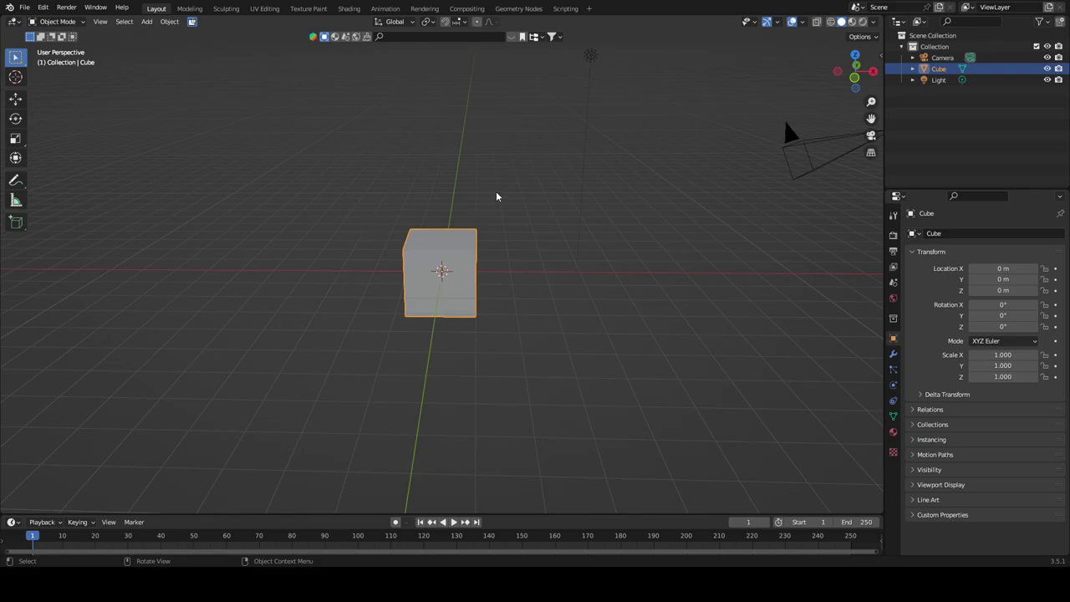
{"action": "middle_click_drag", "start_coordinate": [423, 242], "coordinate": [491, 248]}
{"action": "scroll", "coordinate": [421, 241], "scroll_direction": "up", "scroll_amount": 3}
{"action": "middle_click_drag", "start_coordinate": [424, 224], "coordinate": [471, 243]}
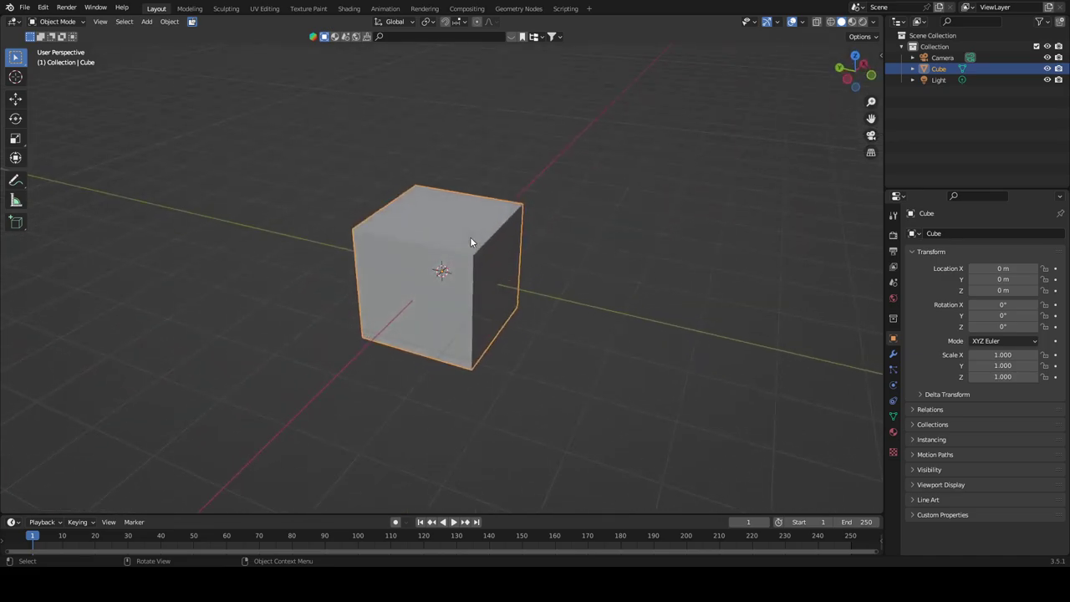
{"action": "left_click", "coordinate": [874, 23]}
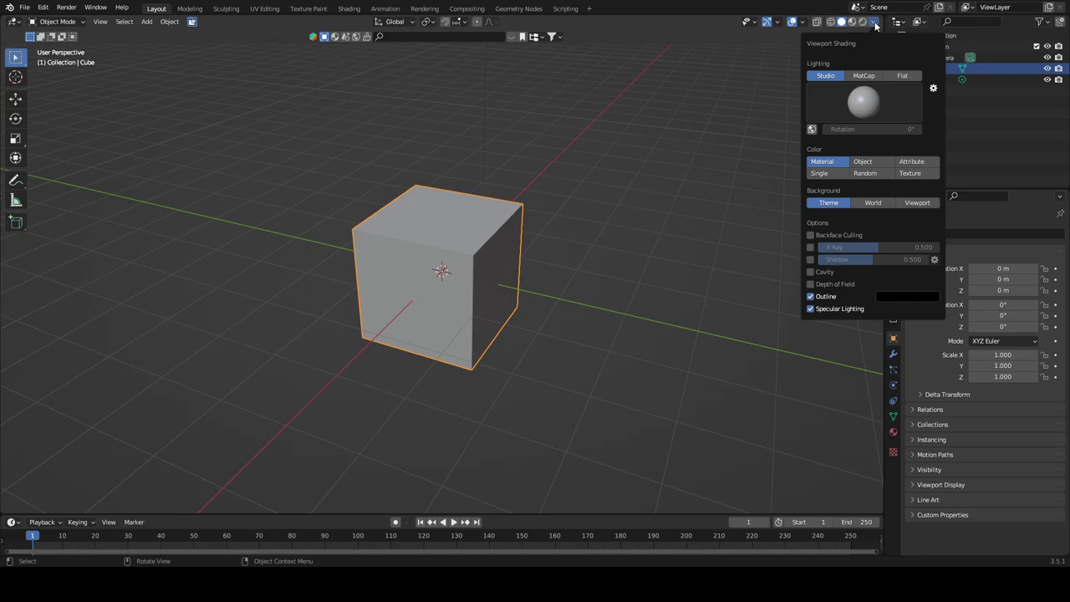
{"action": "left_click", "coordinate": [870, 102]}
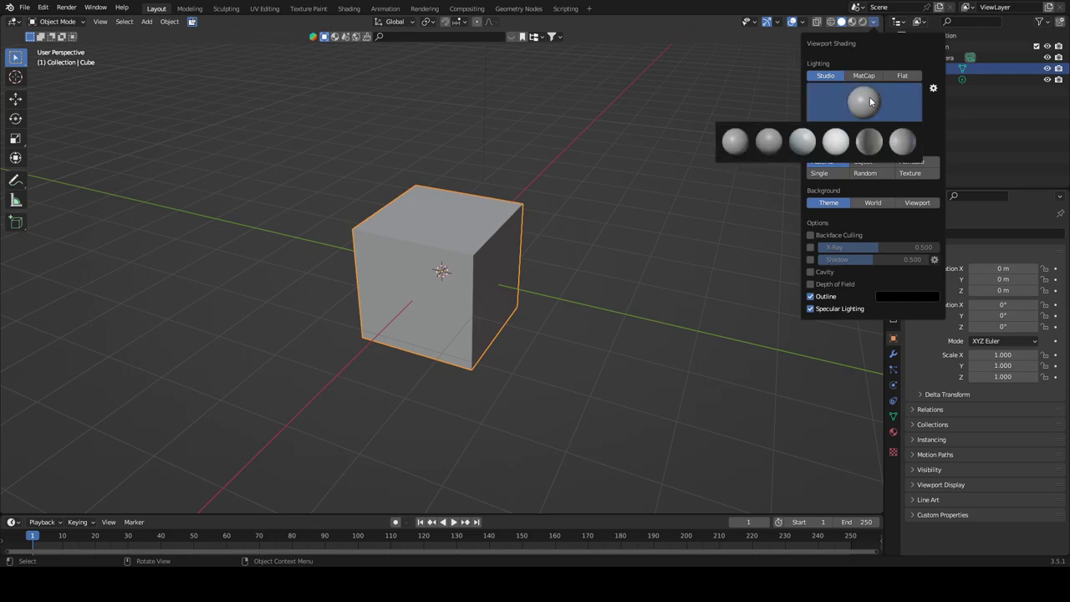
{"action": "left_click", "coordinate": [775, 139]}
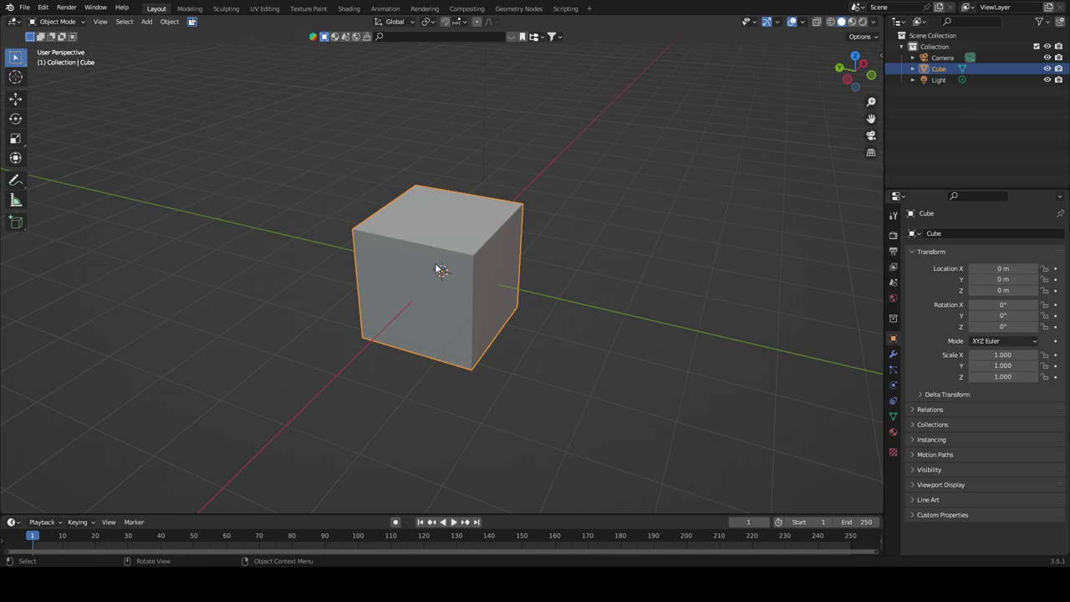
Step: Flip the normal of the cube's front face in Edit Mode, returning to Object Mode
{"action": "key", "text": "Tab"}
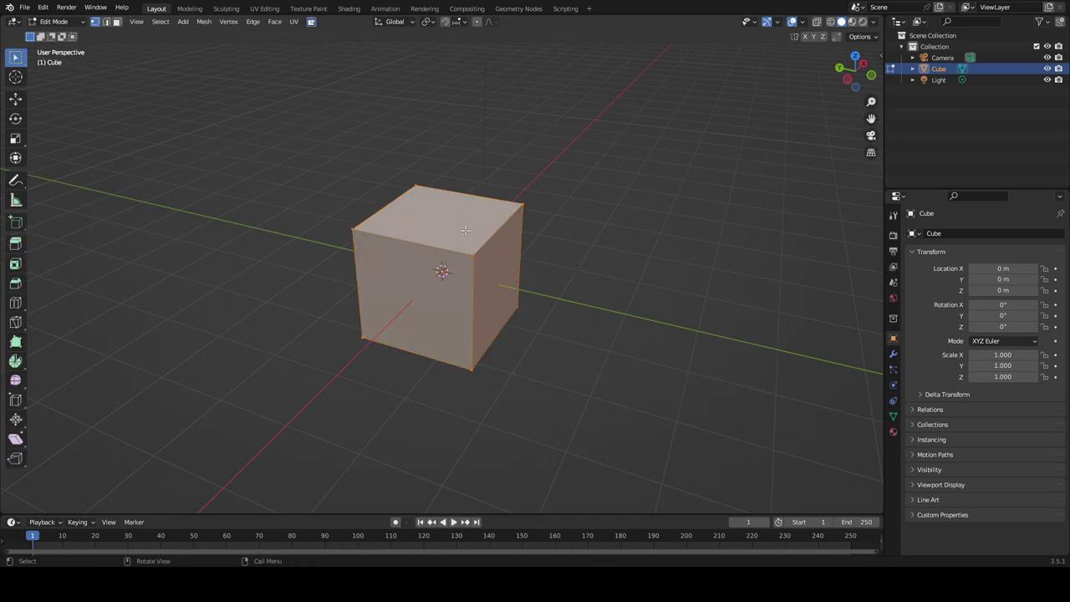
{"action": "key", "text": "alt+a"}
{"action": "key", "text": "3"}
{"action": "left_click", "coordinate": [412, 295]}
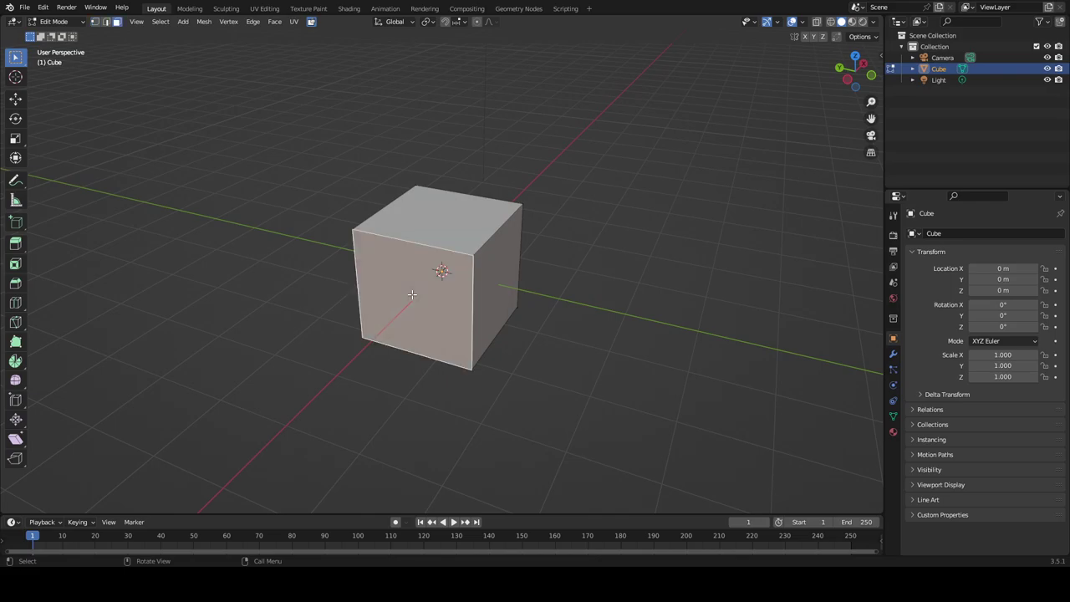
{"action": "key", "text": "alt+n"}
{"action": "left_click", "coordinate": [413, 294]}
{"action": "key", "text": "Tab"}
Step: Examine how the cube's faces display from several sides and heights in Object Mode
{"action": "key", "text": "KP_8"}
{"action": "key", "text": "KP_8"}
{"action": "key", "text": "KP_8"}
{"action": "key", "text": "KP_7"}
{"action": "key", "text": "KP_2"}
{"action": "key", "text": "KP_2"}
{"action": "key", "text": "KP_2"}
{"action": "key", "text": "KP_2"}
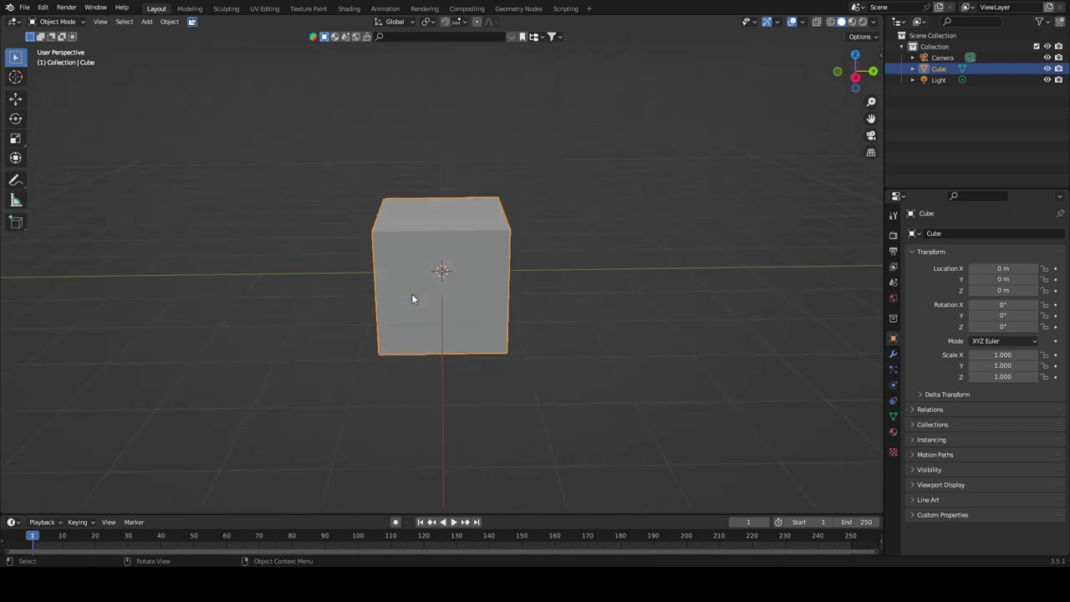
{"action": "key", "text": "KP_4"}
{"action": "key", "text": "KP_4"}
{"action": "key", "text": "KP_4"}
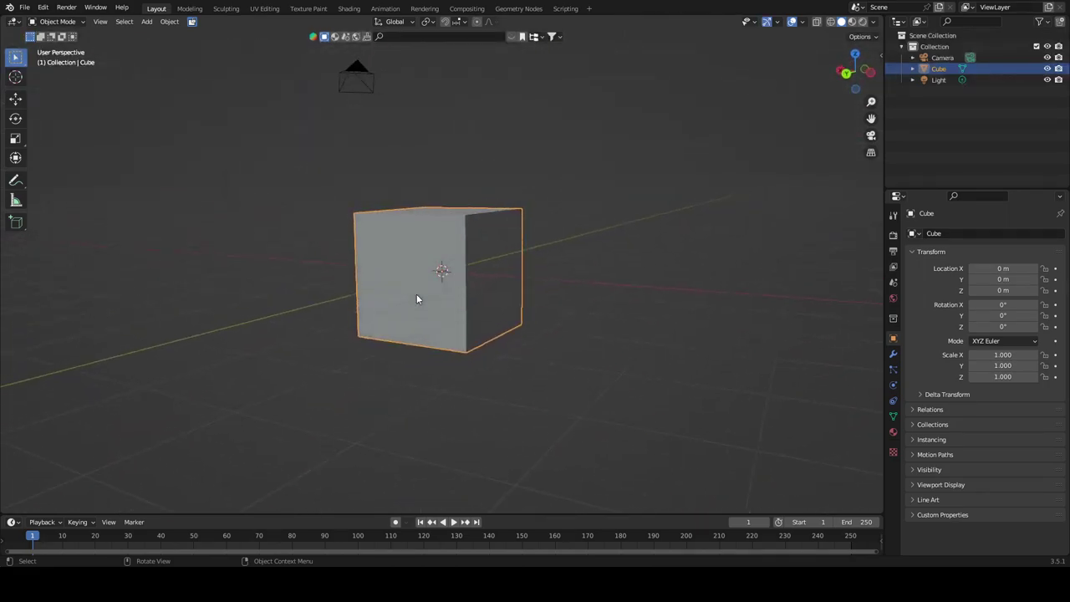
{"action": "key", "text": "KP_8"}
{"action": "key", "text": "KP_8"}
{"action": "key", "text": "KP_2"}
{"action": "key", "text": "KP_2"}
{"action": "key", "text": "KP_6"}
{"action": "key", "text": "KP_6"}
{"action": "key", "text": "KP_6"}
{"action": "key", "text": "KP_8"}
{"action": "key", "text": "KP_8"}
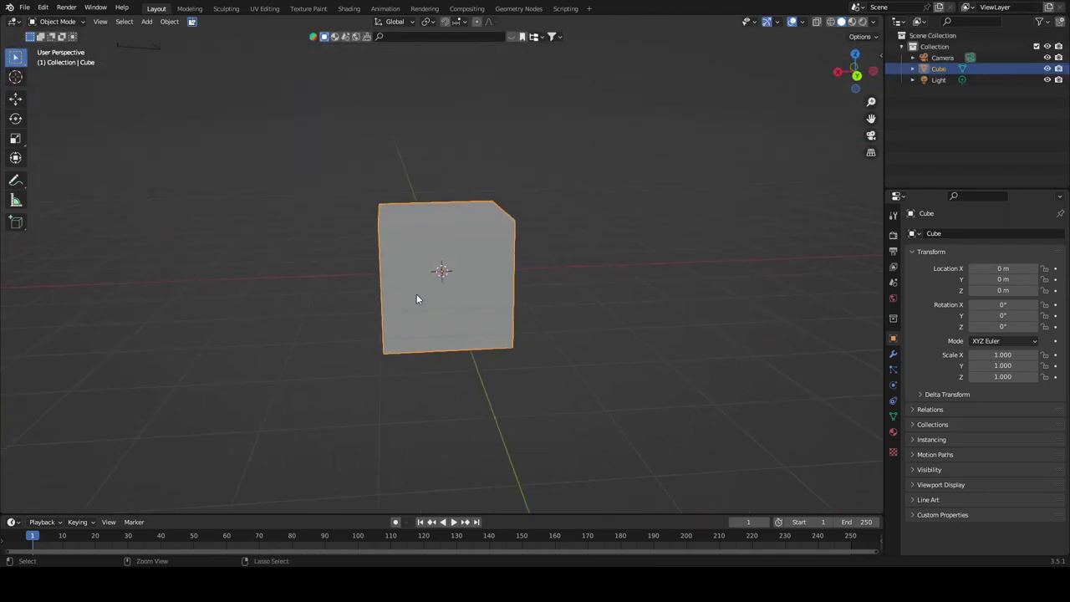
Step: Restore the normal of the cube's flipped face in Edit Mode and return to Object Mode
{"action": "key", "text": "Tab"}
{"action": "key", "text": "a"}
{"action": "key", "text": "KP_4"}
{"action": "key", "text": "KP_4"}
{"action": "key", "text": "KP_4"}
{"action": "key", "text": "KP_4"}
{"action": "key", "text": "KP_4"}
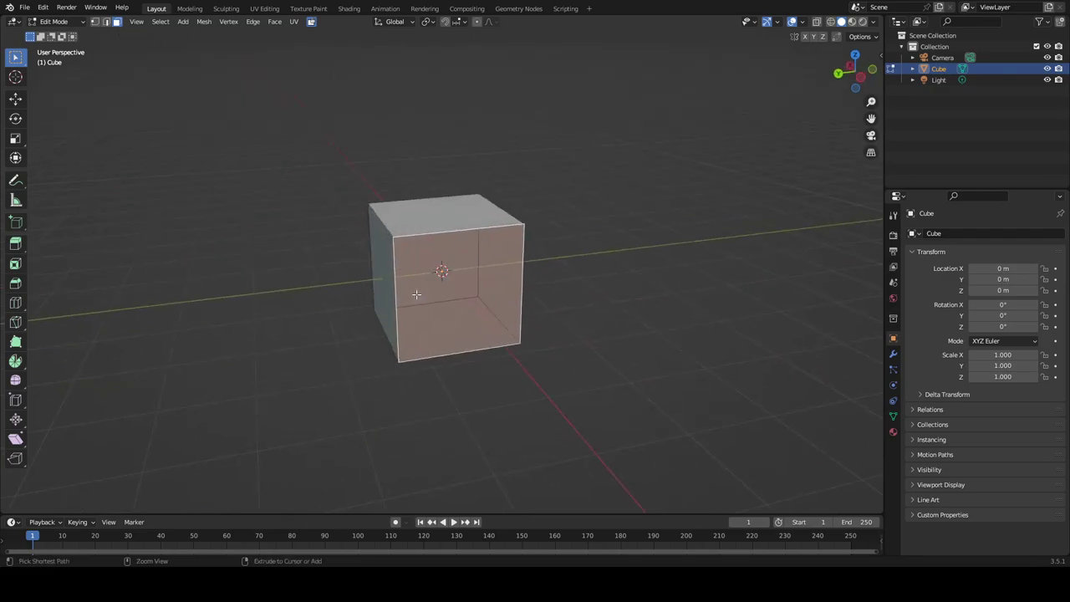
{"action": "key", "text": "KP_4"}
{"action": "key", "text": "Tab"}
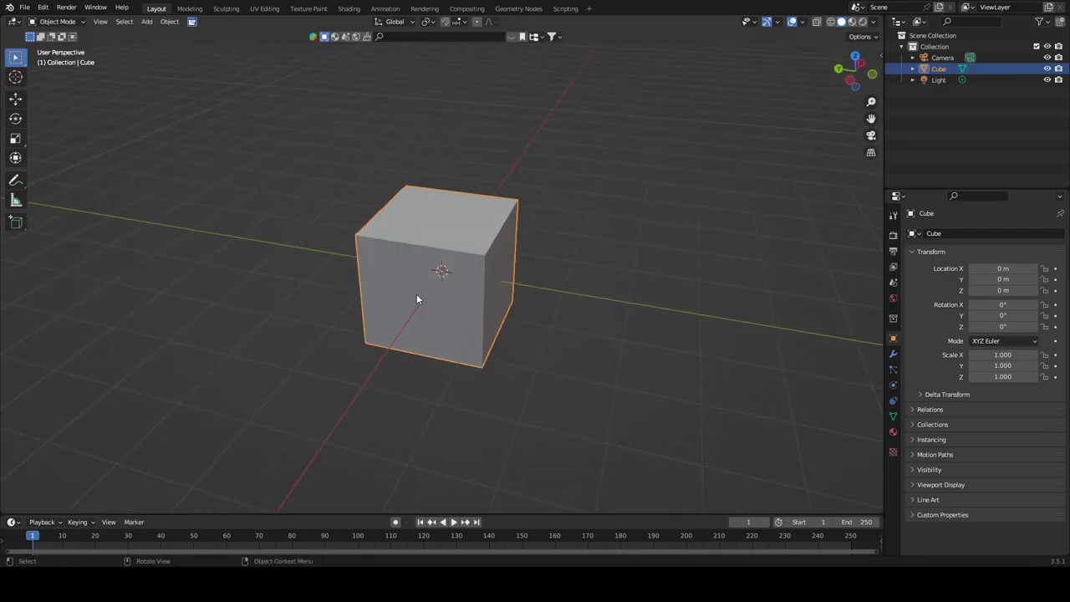
Step: Examine the shading of the cube's side faces from around and slightly below
{"action": "key", "text": "KP_4"}
{"action": "key", "text": "KP_4"}
{"action": "key", "text": "KP_4"}
{"action": "key", "text": "KP_4"}
{"action": "key", "text": "KP_4"}
{"action": "key", "text": "KP_4"}
{"action": "key", "text": "KP_2"}
{"action": "key", "text": "KP_2"}
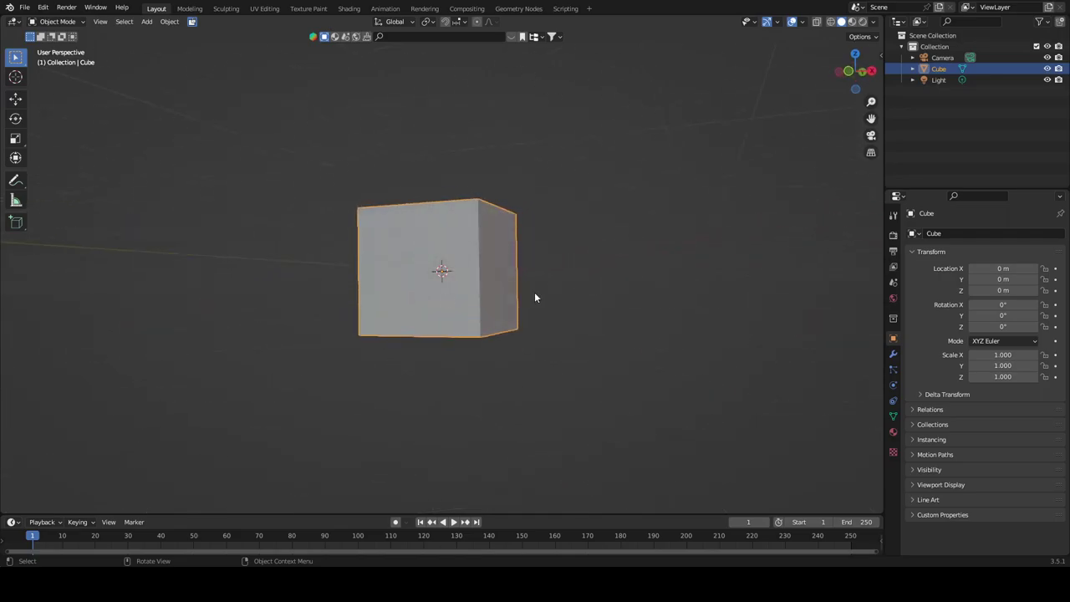
Step: Enable backface culling and cavity shading of type Both, with World Space ridge and valley at 2.500 and Screen Space ridge at 2.000
{"action": "left_click", "coordinate": [874, 22]}
{"action": "left_click", "coordinate": [874, 23]}
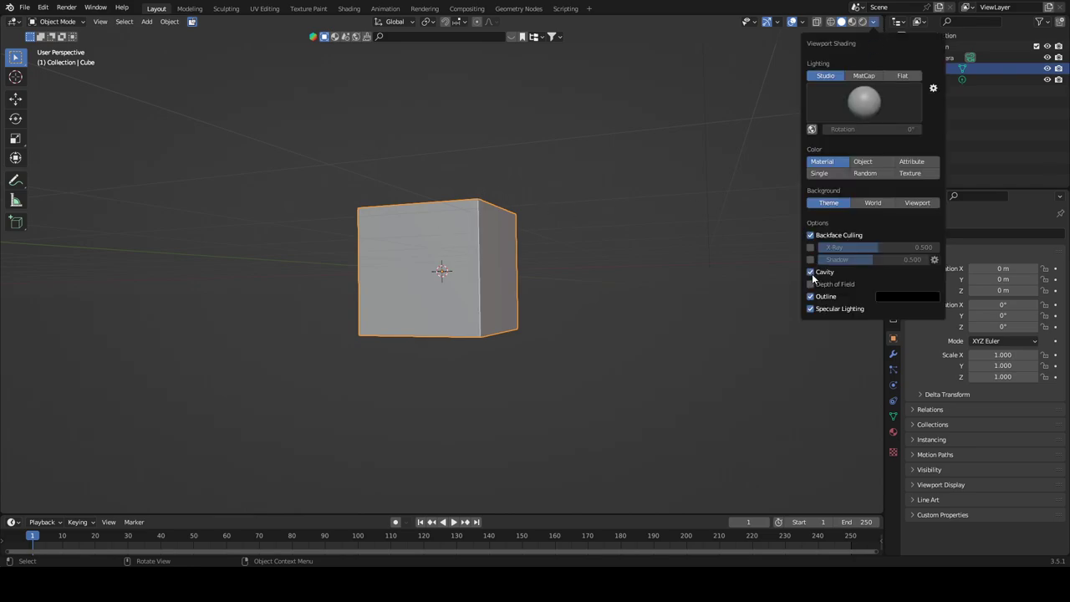
{"action": "left_click", "coordinate": [811, 272]}
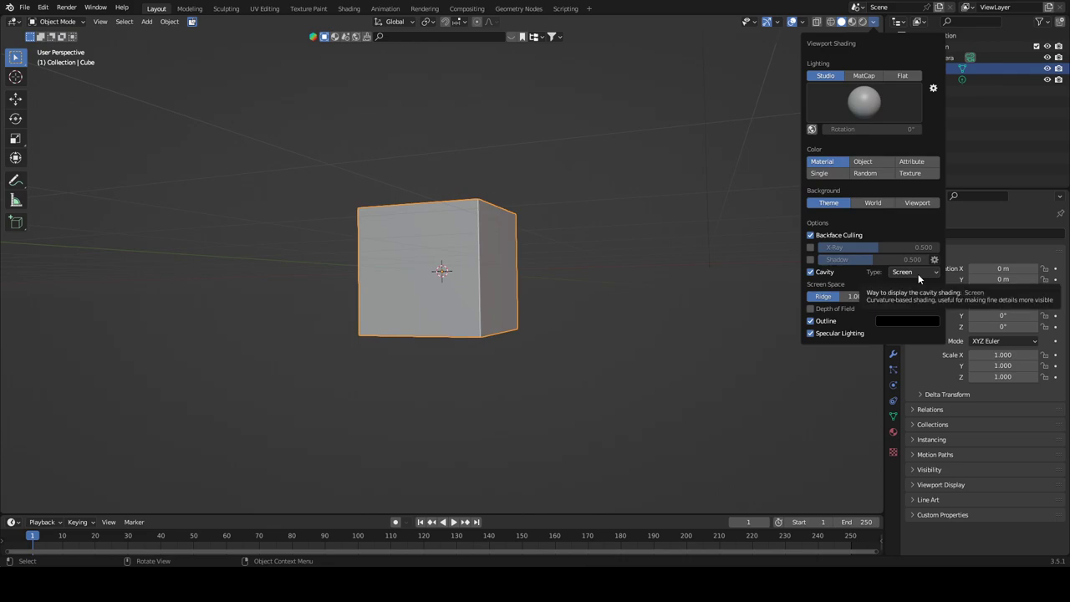
{"action": "left_click", "coordinate": [918, 273]}
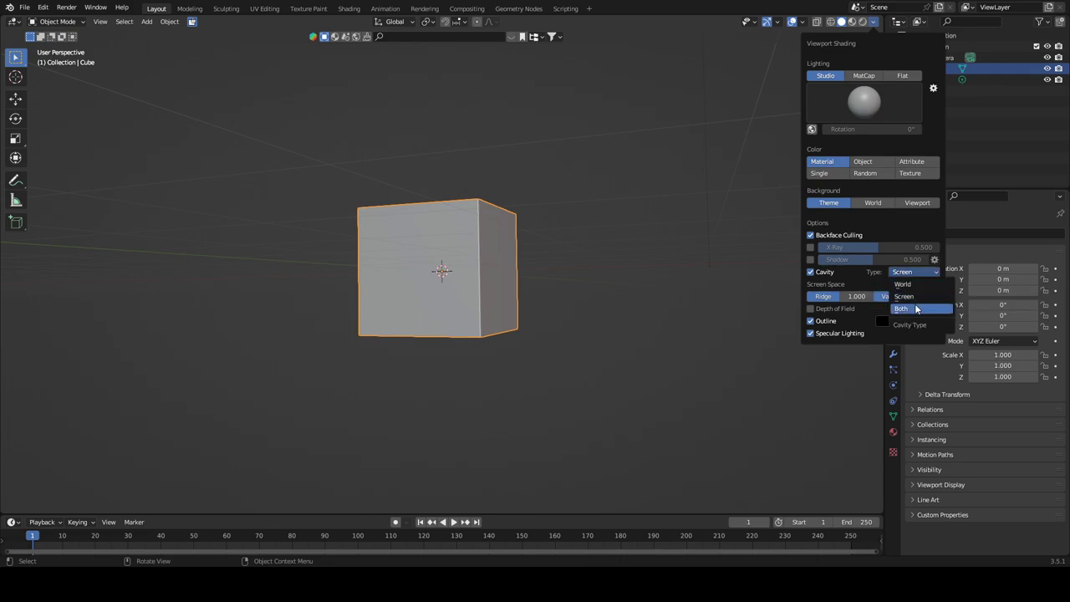
{"action": "left_click", "coordinate": [915, 307]}
{"action": "left_click_drag", "start_coordinate": [869, 300], "coordinate": [875, 324]}
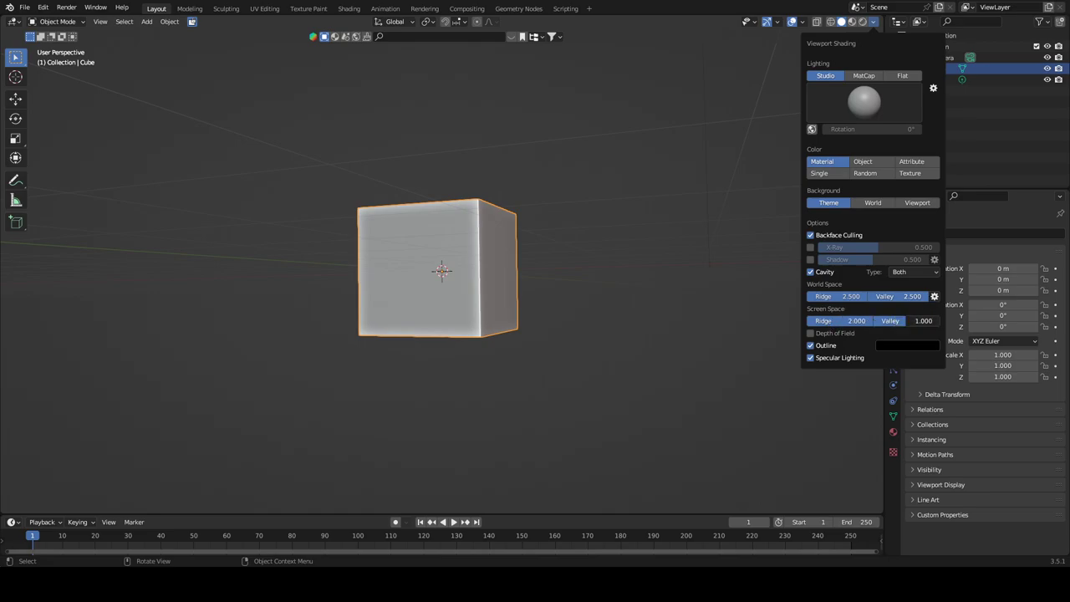
{"action": "mouse_move", "coordinate": [752, 276]}
{"action": "middle_mouse_down"}
{"action": "mouse_move", "coordinate": [355, 218]}
{"action": "mouse_move", "coordinate": [546, 226]}
{"action": "middle_mouse_up"}
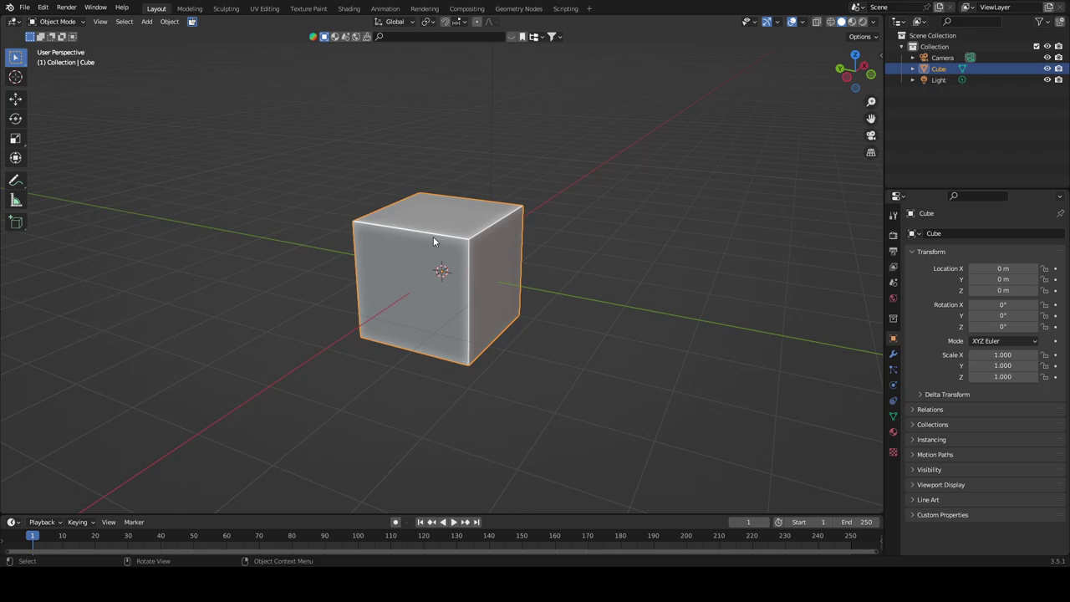
{"action": "middle_click_drag", "start_coordinate": [433, 241], "coordinate": [473, 311]}
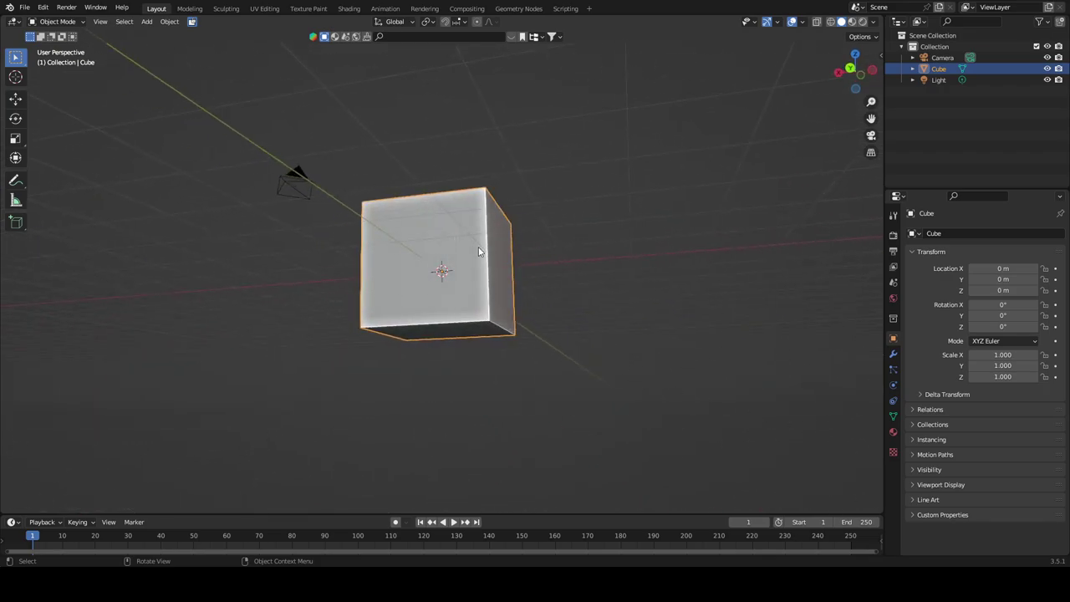
{"action": "middle_click_drag", "start_coordinate": [453, 232], "coordinate": [472, 263]}
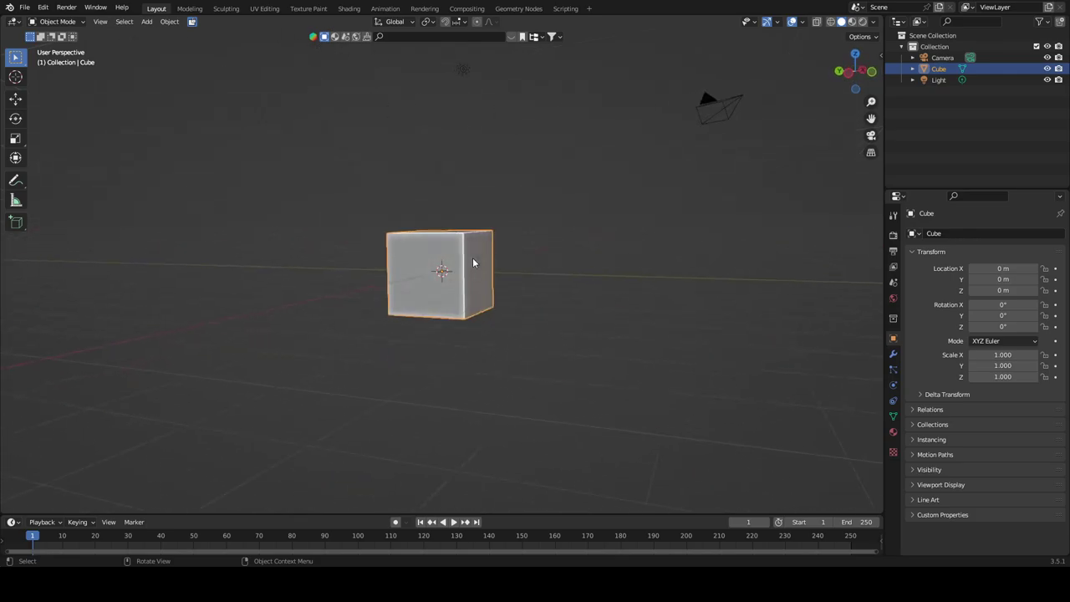
Step: Delete the camera, cube and light so the scene is empty
{"action": "key", "text": "a"}
{"action": "key", "text": "x"}
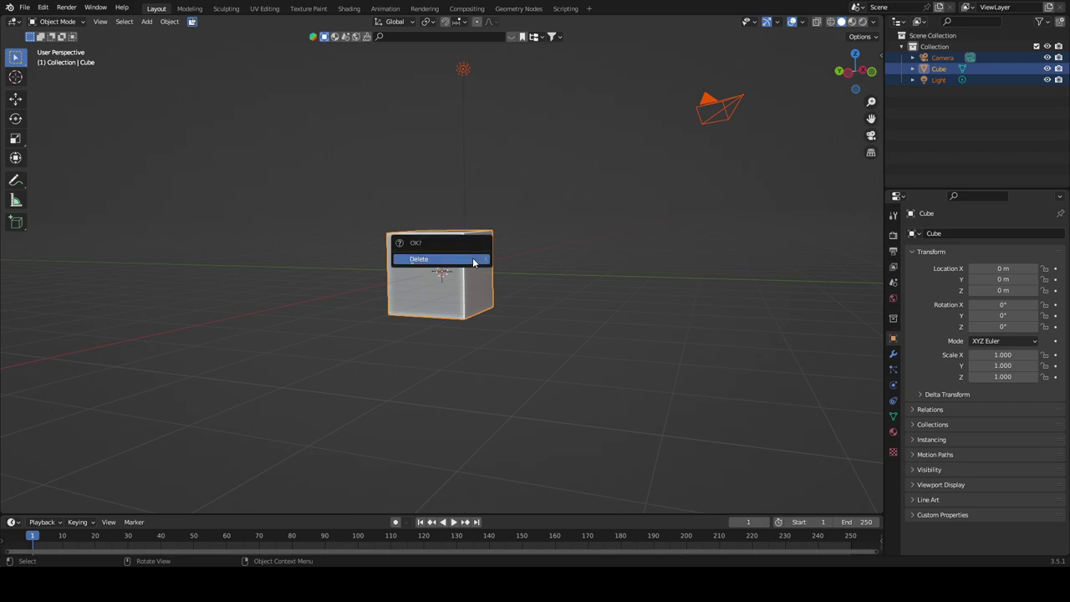
{"action": "left_click", "coordinate": [473, 262]}
{"action": "middle_click_drag", "start_coordinate": [473, 262], "coordinate": [472, 262]}
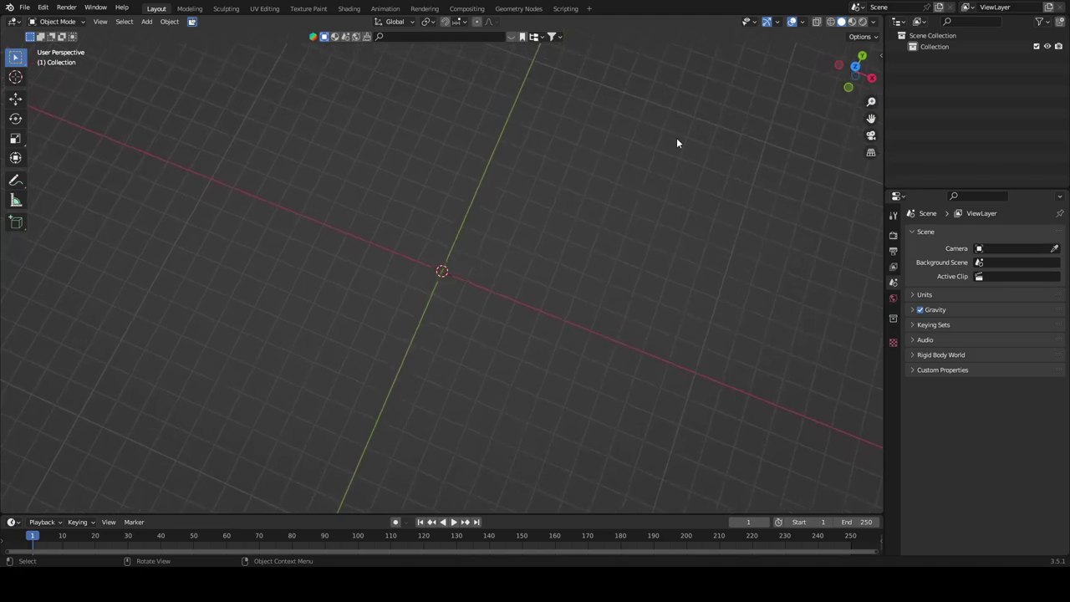
Step: Add a Bezier circle curve at the world origin
{"action": "middle_click_drag", "start_coordinate": [448, 175], "coordinate": [448, 176]}
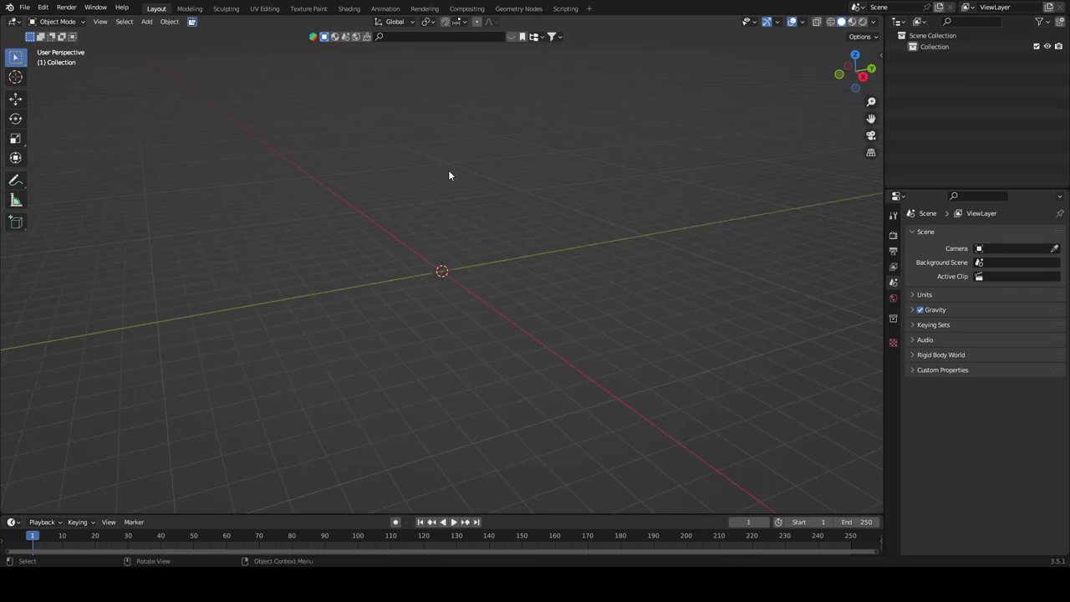
{"action": "key", "text": "shift+a"}
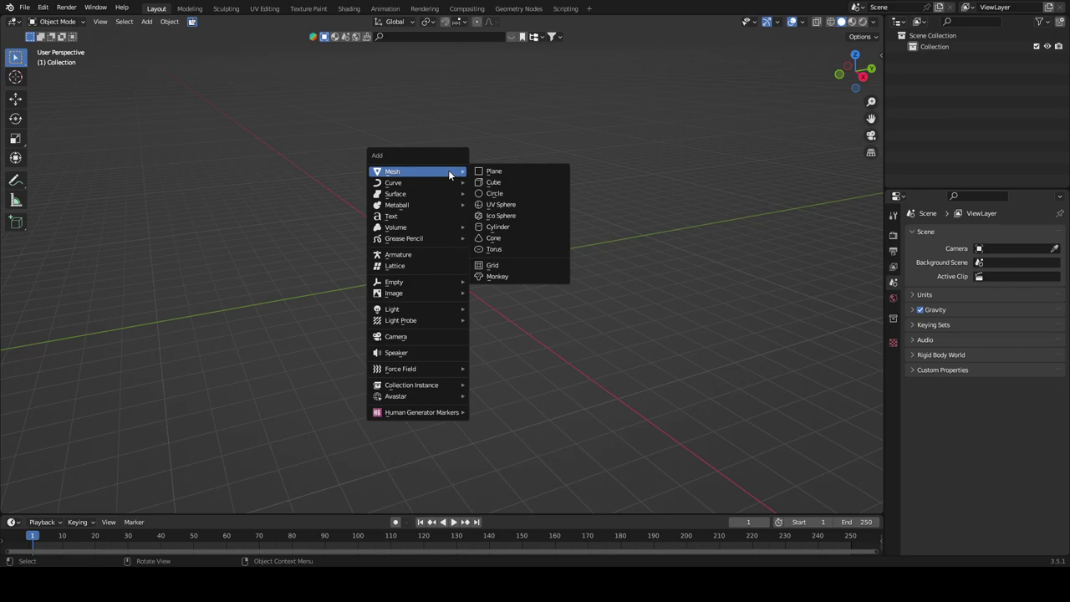
{"action": "mouse_move", "coordinate": [439, 182]}
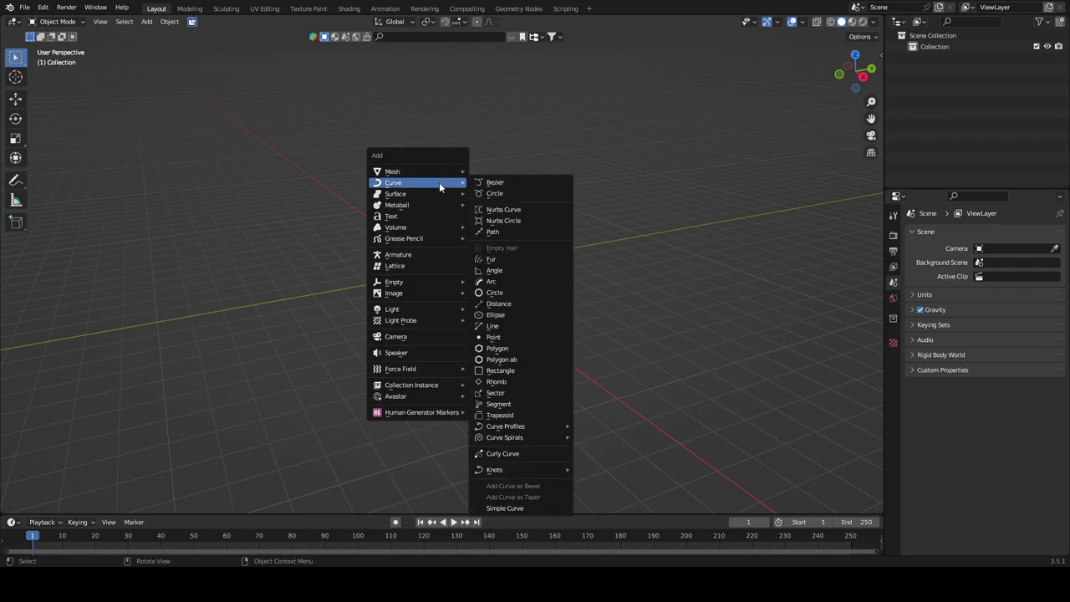
{"action": "left_click", "coordinate": [504, 194]}
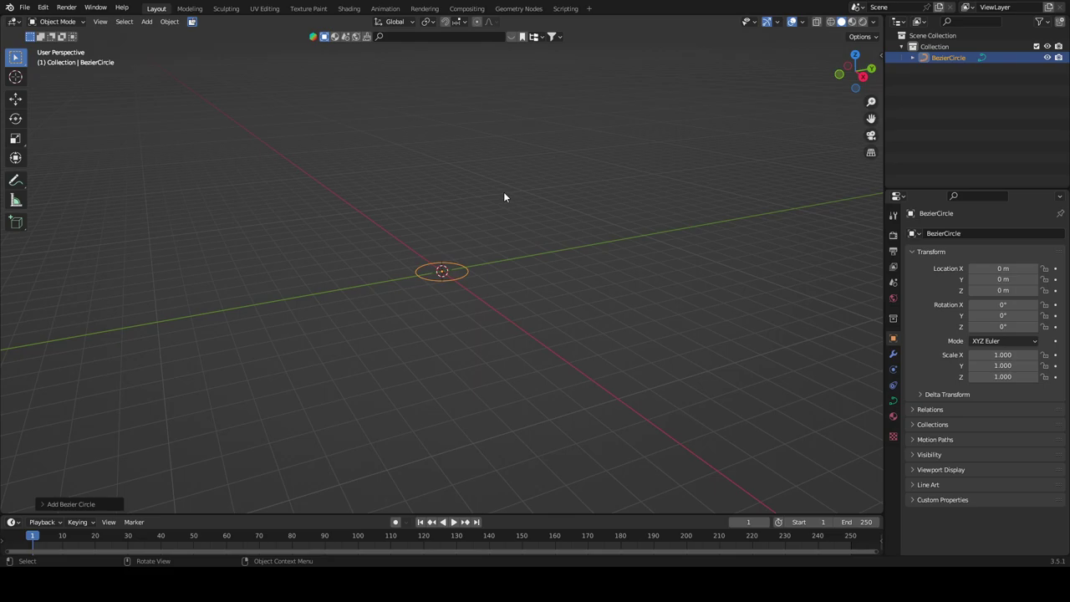
Step: Turn on the Statistics overlay in the viewport
{"action": "left_click", "coordinate": [802, 23]}
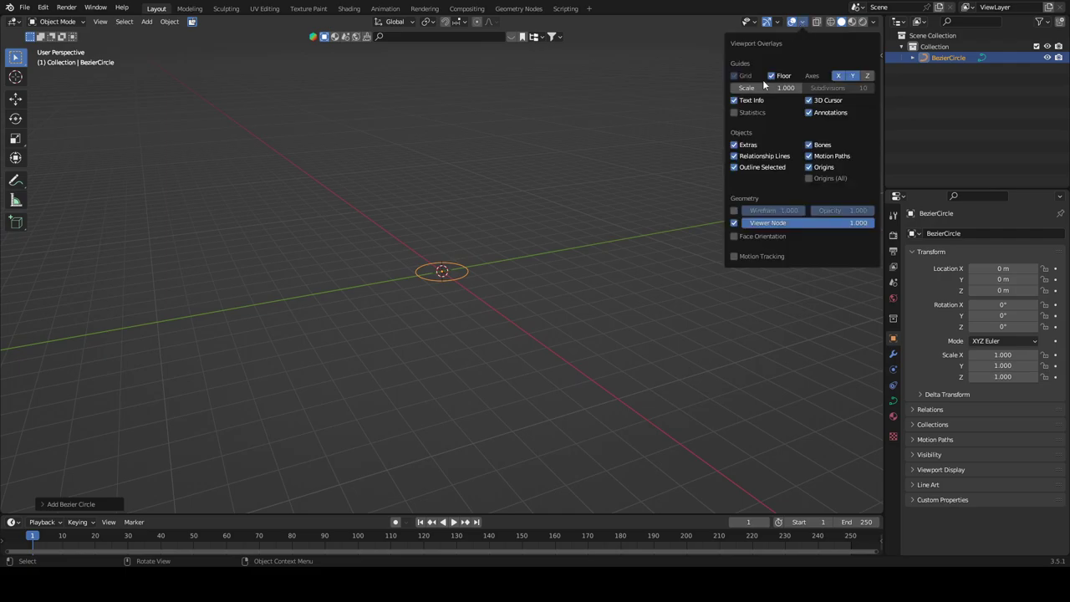
{"action": "left_click", "coordinate": [750, 115]}
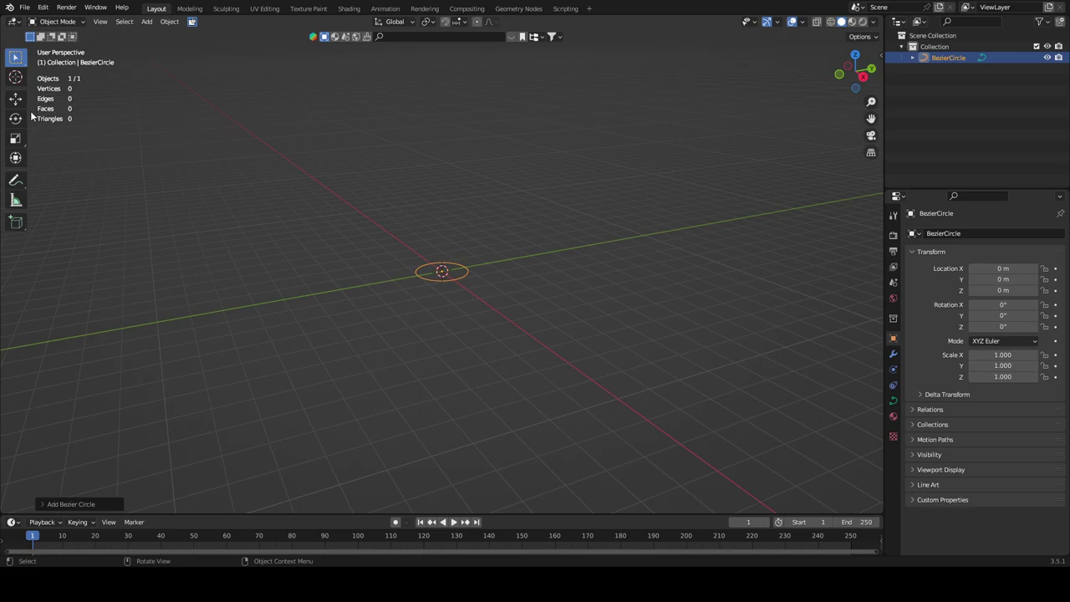
Step: Examine the Bezier circle from several angles and finish in the Front Orthographic view
{"action": "key", "text": "KP_4"}
{"action": "key", "text": "KP_4"}
{"action": "key", "text": "KP_4"}
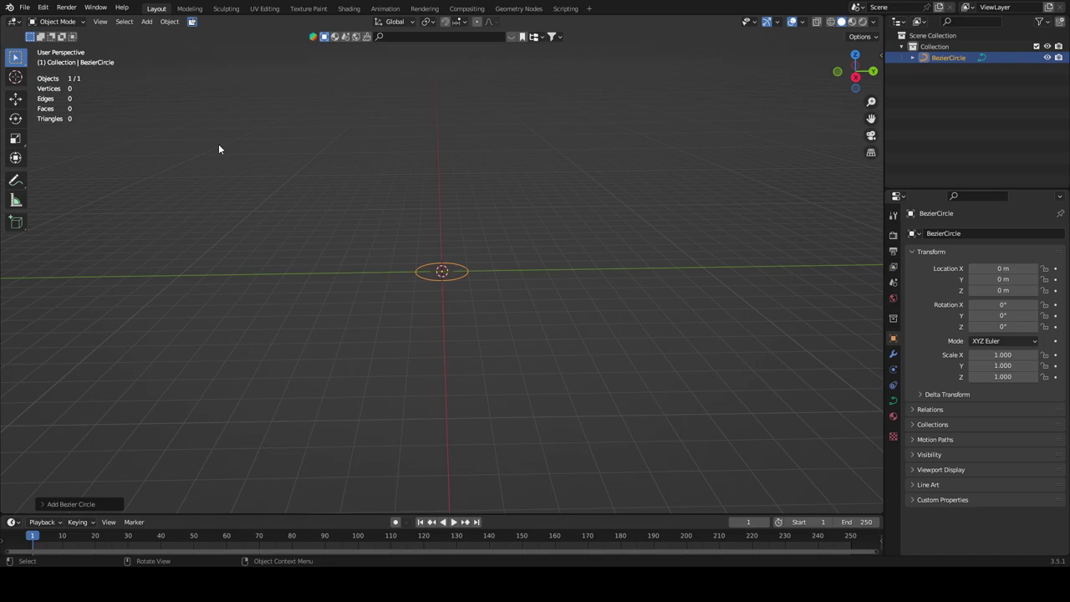
{"action": "key", "text": "KP_1"}
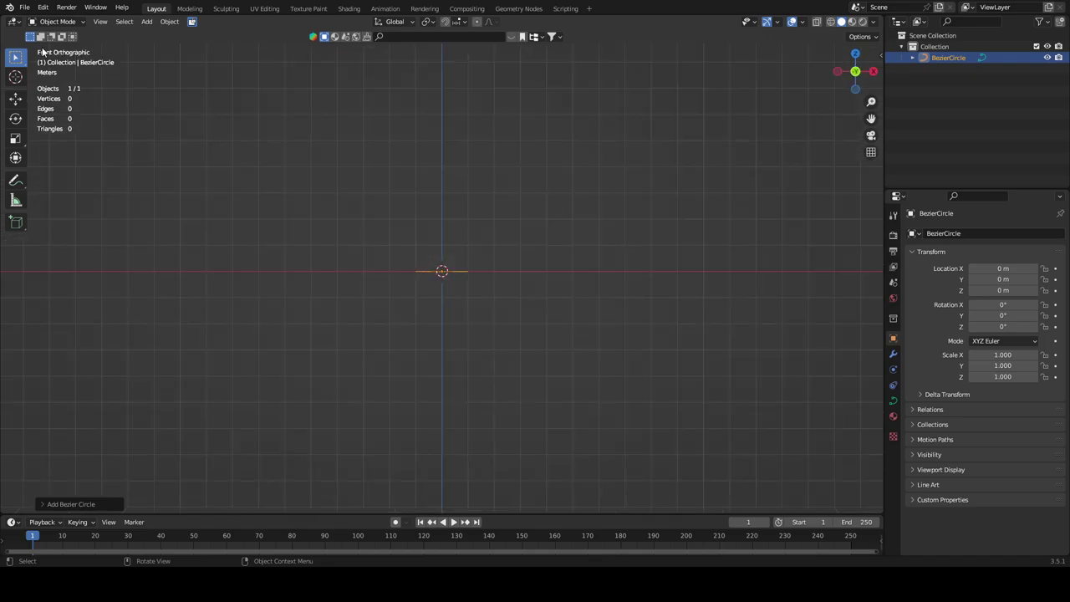
{"action": "left_click_drag", "start_coordinate": [856, 72], "coordinate": [630, 156]}
{"action": "left_click_drag", "start_coordinate": [871, 118], "coordinate": [898, 99]}
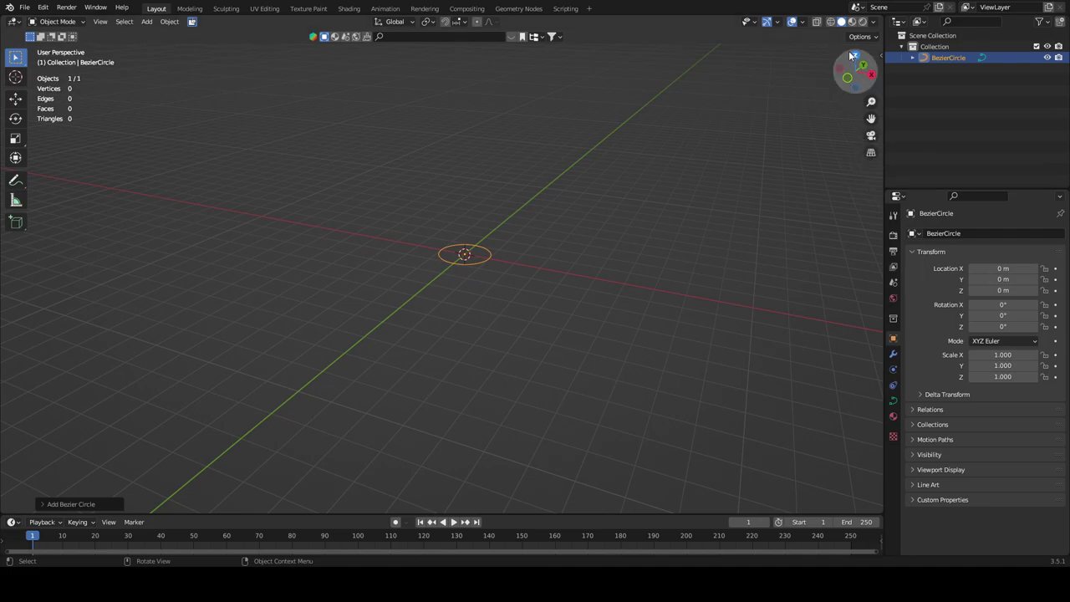
{"action": "left_click_drag", "start_coordinate": [857, 66], "coordinate": [787, 122]}
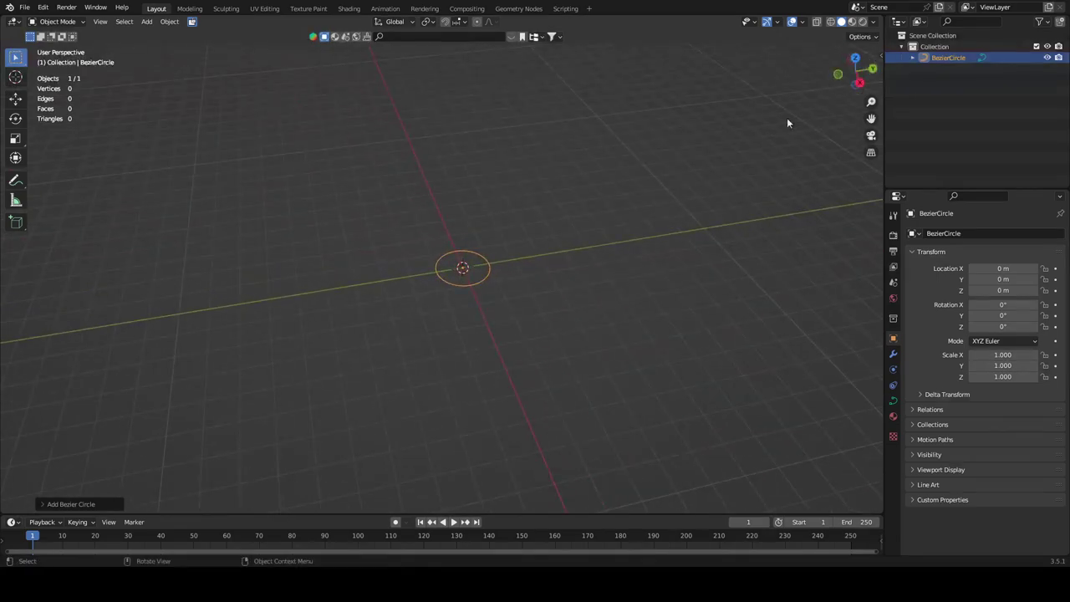
{"action": "middle_click_drag", "start_coordinate": [556, 125], "coordinate": [499, 184]}
{"action": "key", "text": "KP_1"}
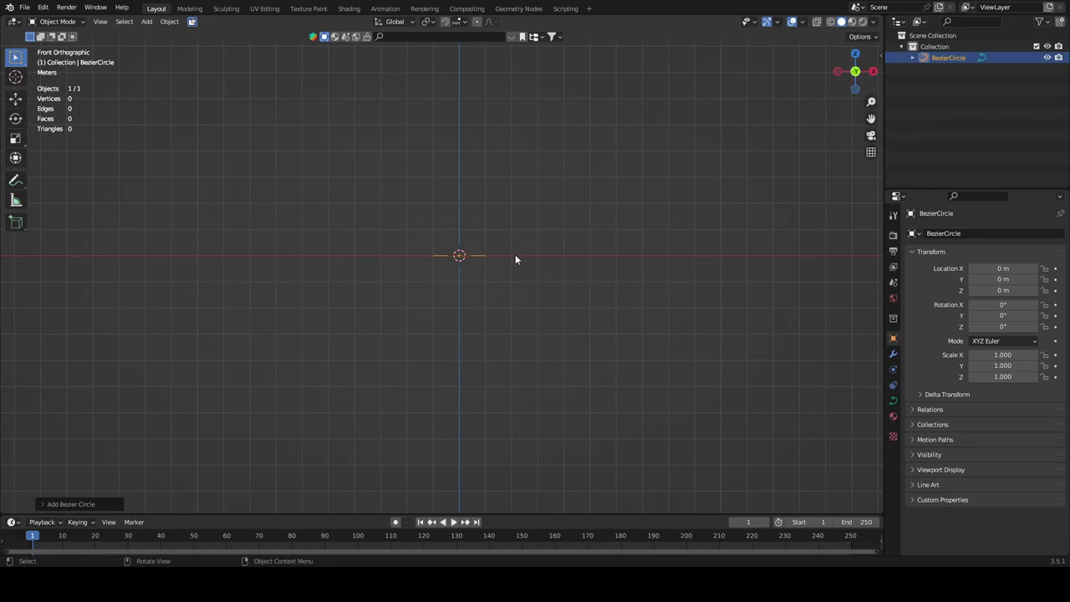
Step: Scale the Bezier circle uniformly by 5, check its shape, and return to the Front Orthographic view
{"action": "type", "text": "s"}
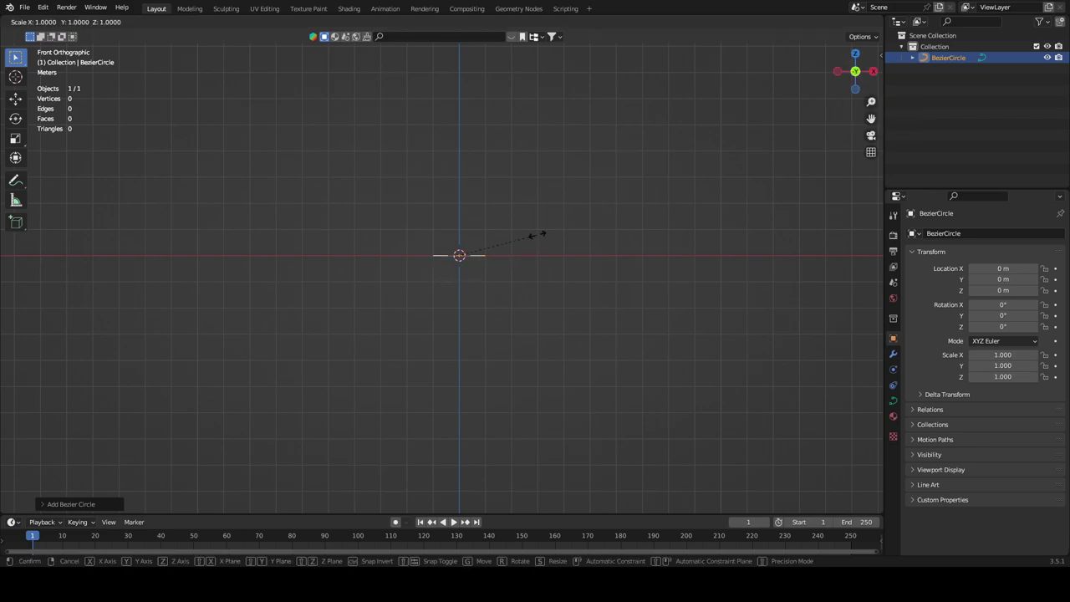
{"action": "type", "text": "5"}
{"action": "key", "text": "Return"}
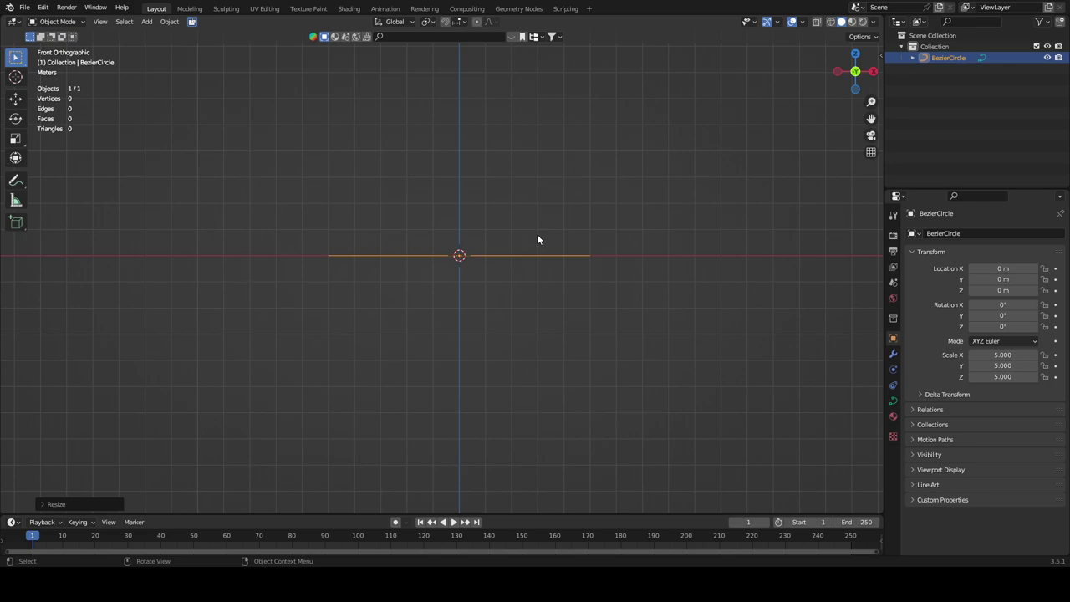
{"action": "middle_click_drag", "start_coordinate": [538, 236], "coordinate": [528, 229]}
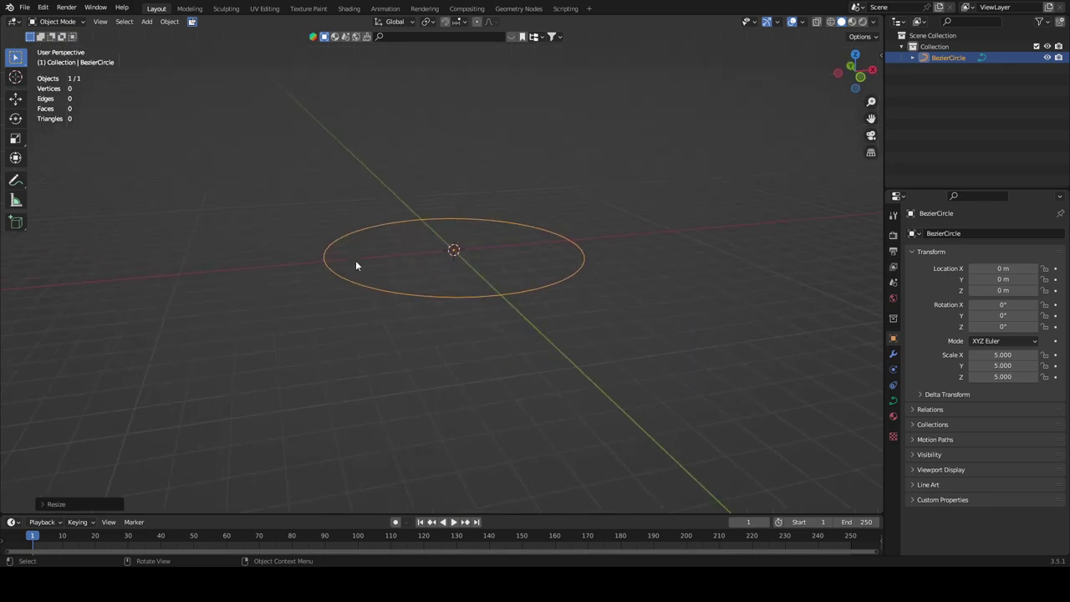
{"action": "middle_click_drag", "start_coordinate": [539, 274], "coordinate": [406, 230]}
{"action": "key", "text": "KP_1"}
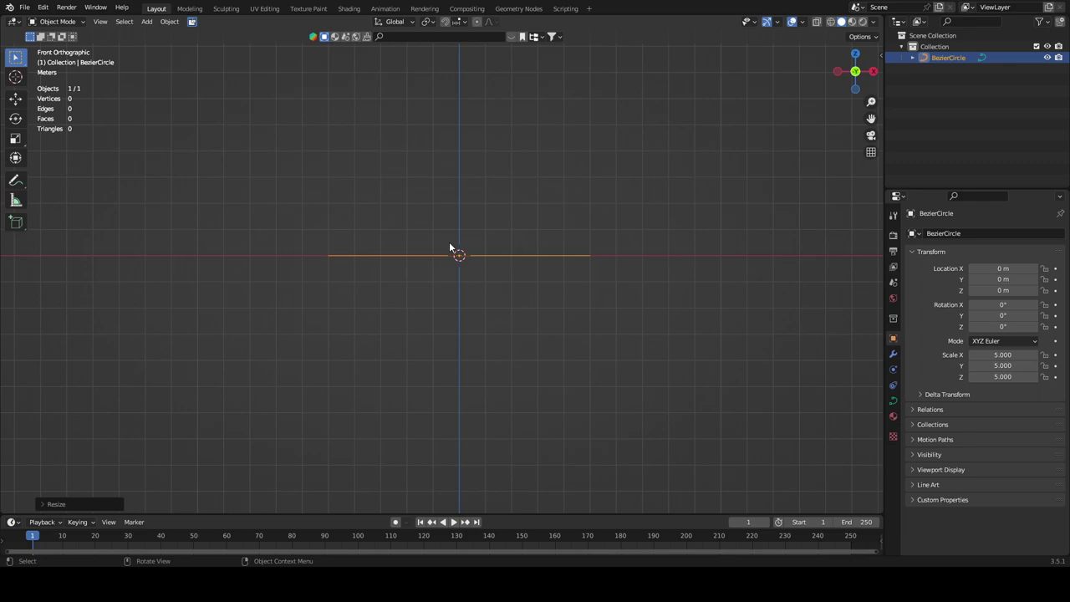
Step: Enter Edit Mode and rotate one of the two overlapping centre control points by 45° in front view
{"action": "key", "text": "Tab"}
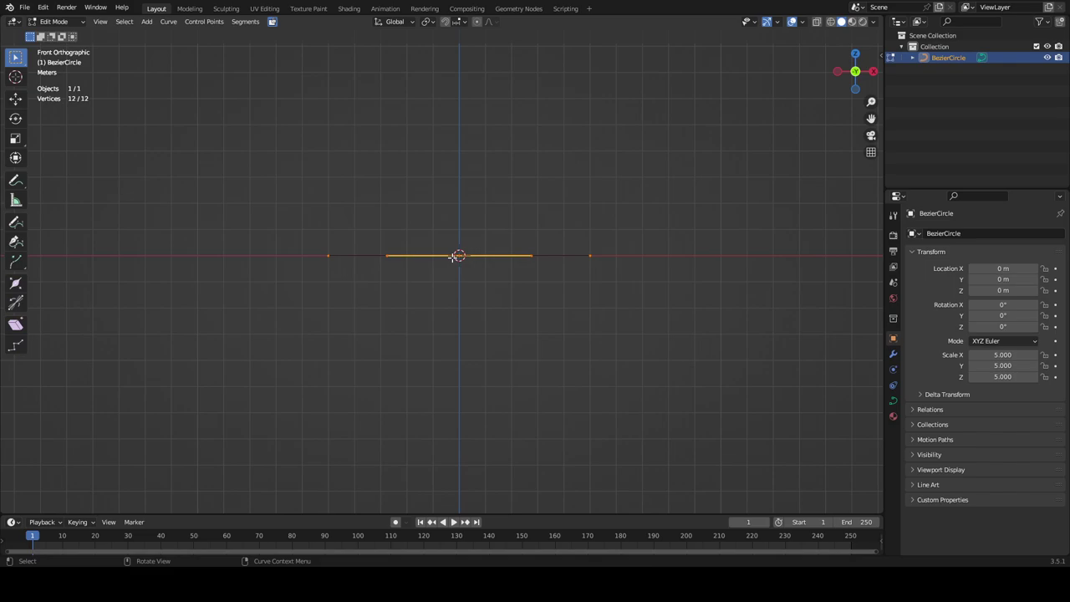
{"action": "left_click", "coordinate": [460, 256]}
{"action": "middle_click_drag", "start_coordinate": [460, 256], "coordinate": [461, 258]}
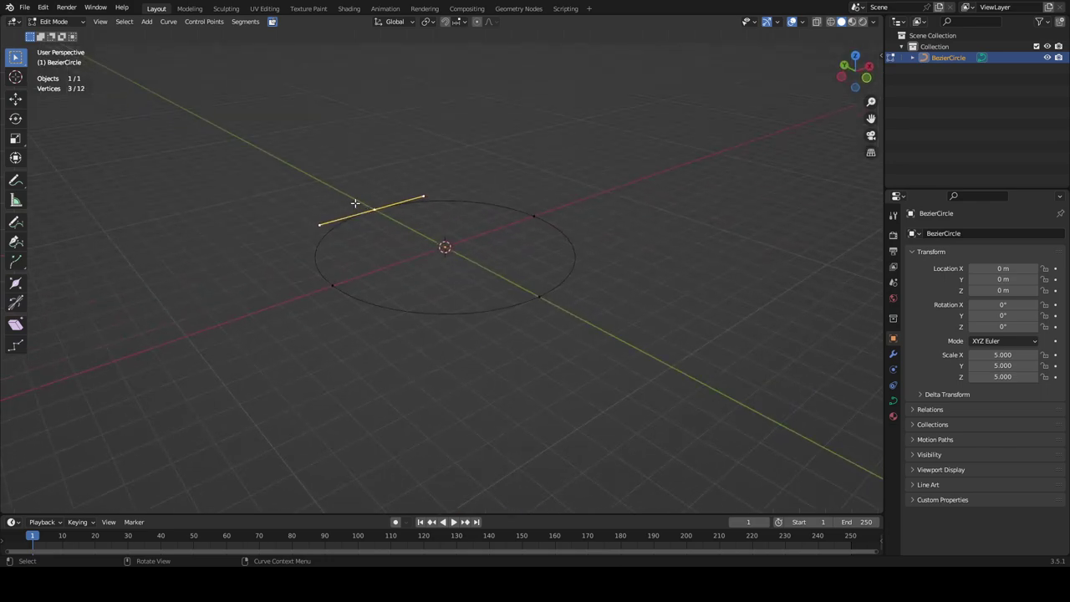
{"action": "key", "text": "KP_1"}
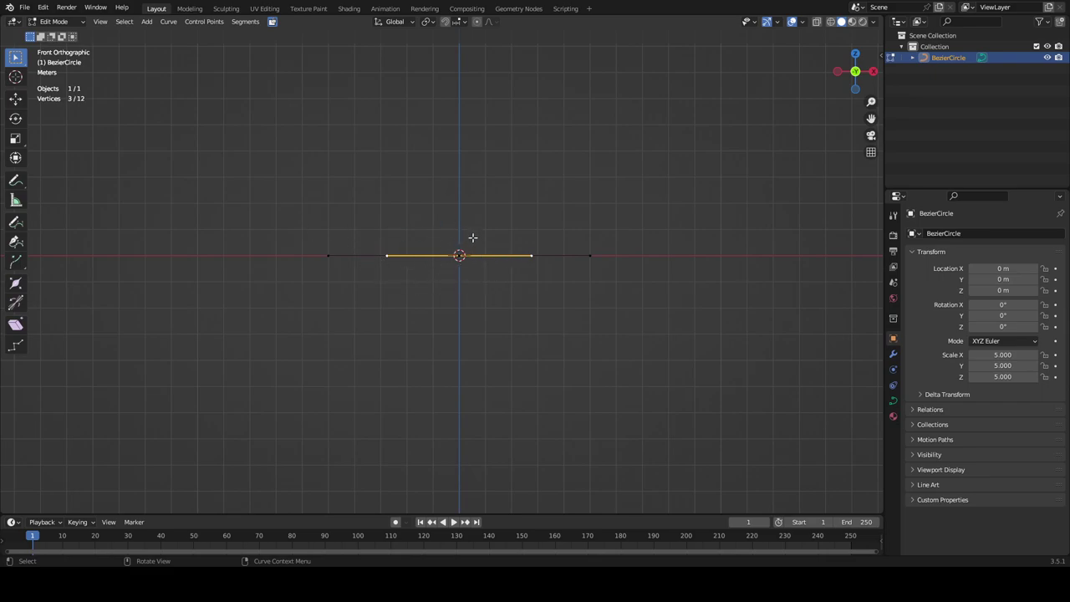
{"action": "left_click", "coordinate": [482, 306]}
{"action": "left_click", "coordinate": [457, 255]}
{"action": "type", "text": "r45"}
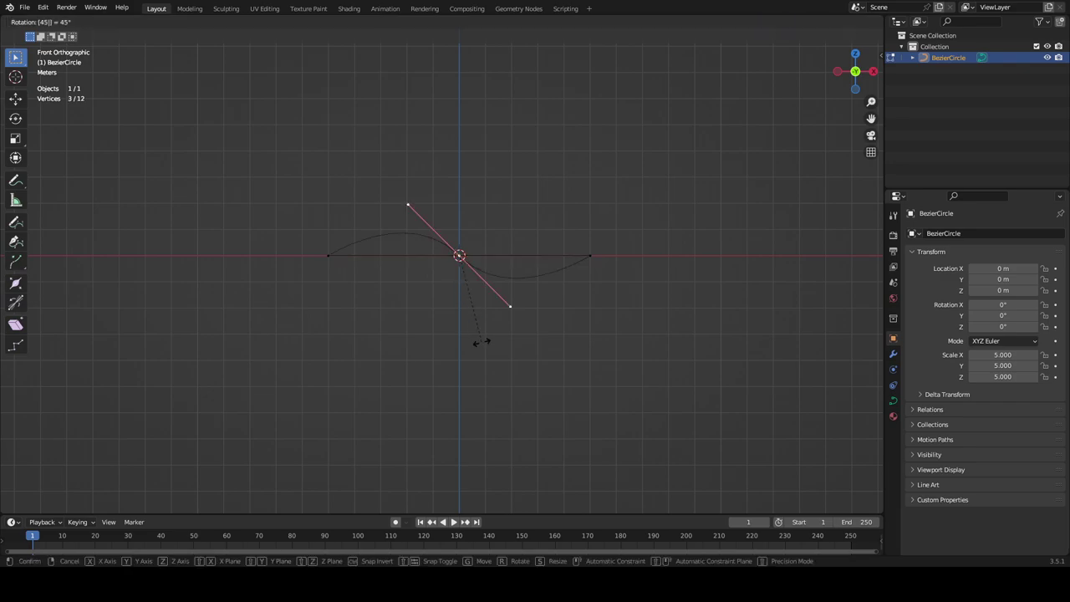
{"action": "key", "text": "Return"}
Step: Rotate the other overlapping centre control point by -45° in front view and deselect everything
{"action": "key", "text": "ctrl+z"}
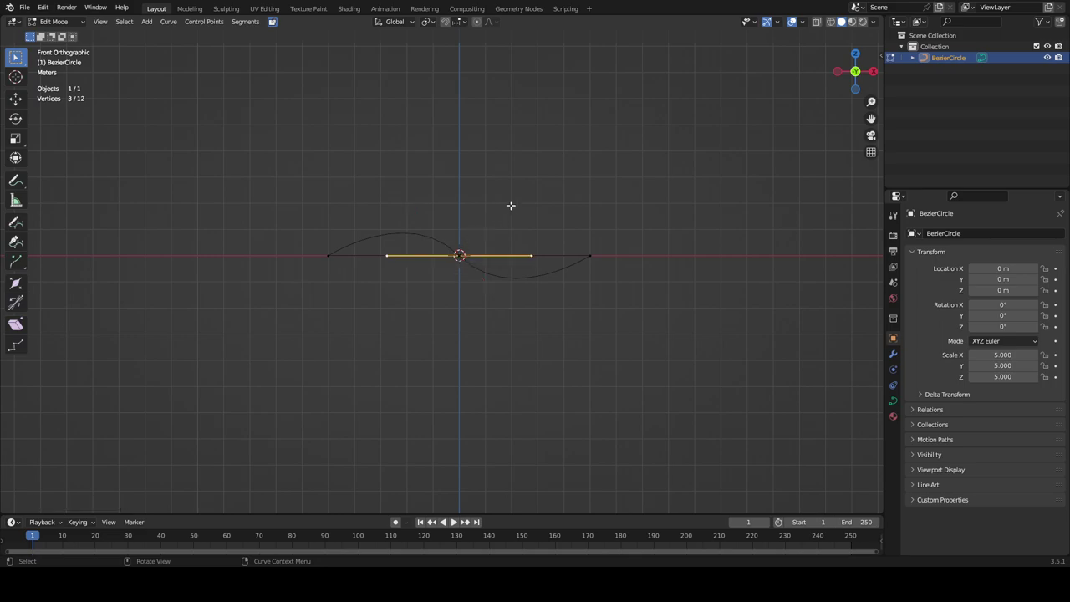
{"action": "key", "text": "r"}
{"action": "type", "text": "45"}
{"action": "key", "text": "Return"}
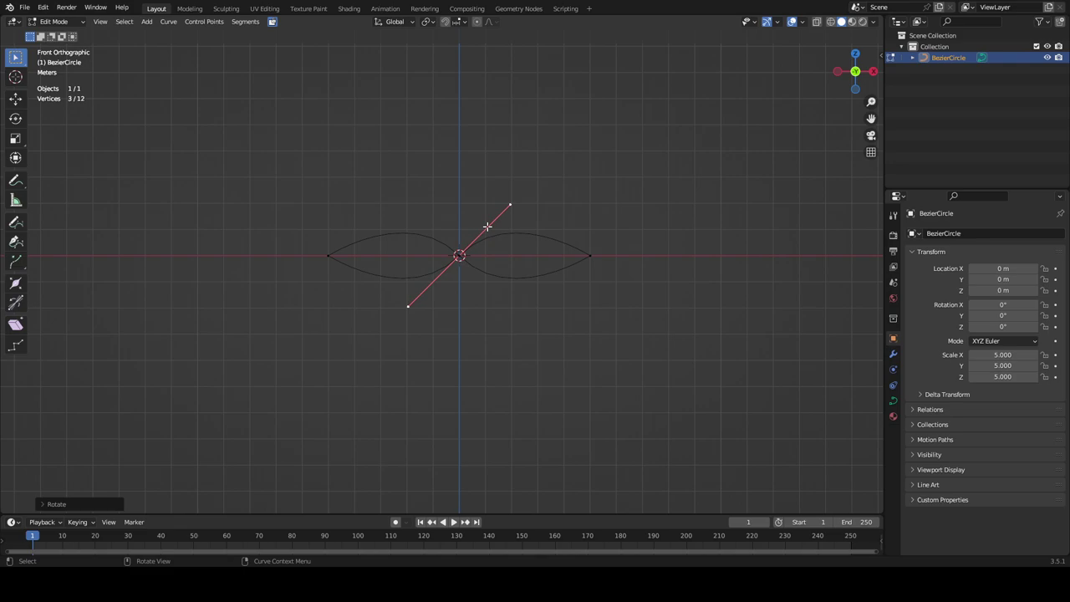
{"action": "left_click", "coordinate": [432, 173]}
{"action": "middle_click_drag", "start_coordinate": [432, 176], "coordinate": [430, 177]}
{"action": "key", "text": "KP_1"}
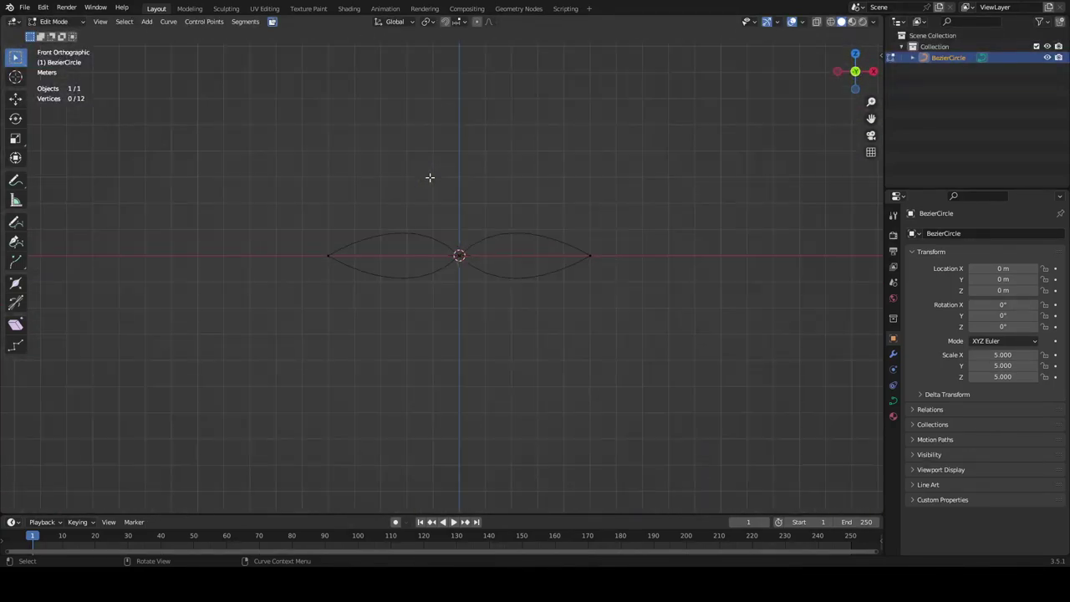
Step: Switch to the Left Orthographic view and rotate one overlapping centre control point by -45°
{"action": "left_click", "coordinate": [838, 73]}
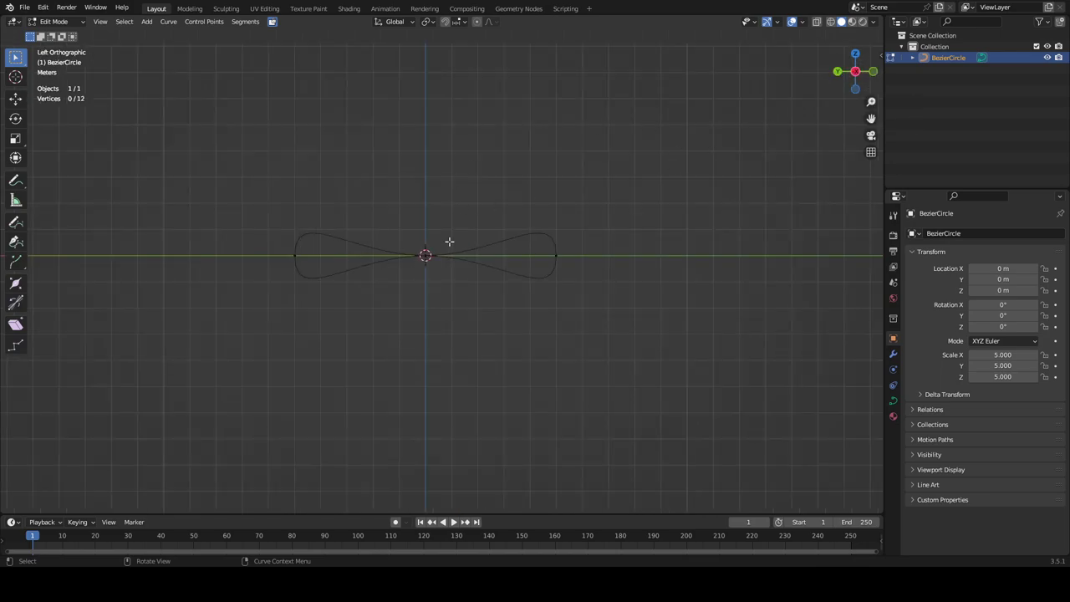
{"action": "left_click", "coordinate": [425, 255]}
{"action": "key", "text": "r"}
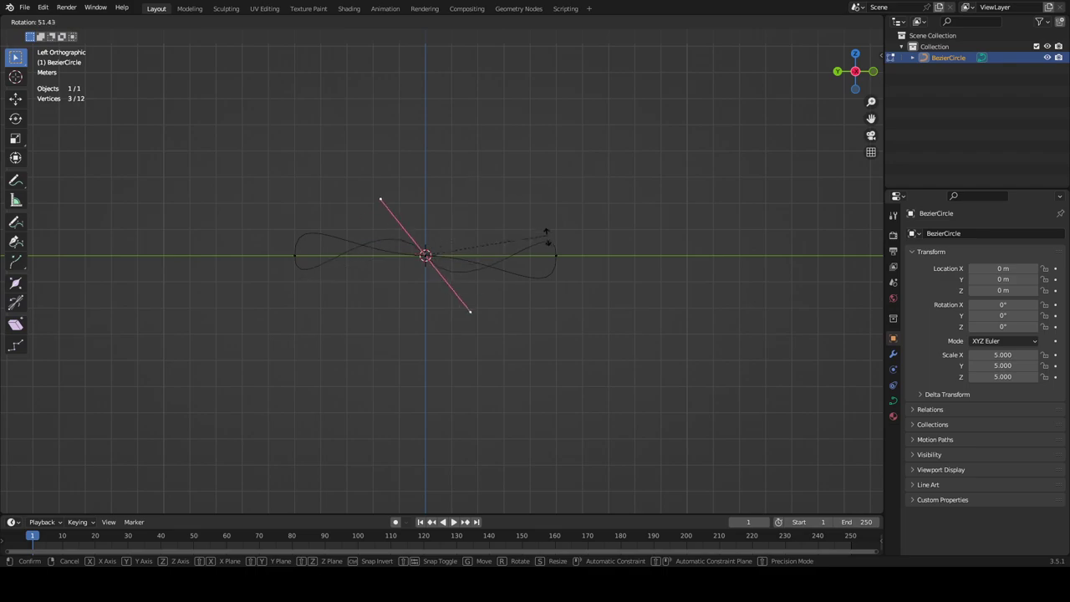
{"action": "key", "text": "Escape"}
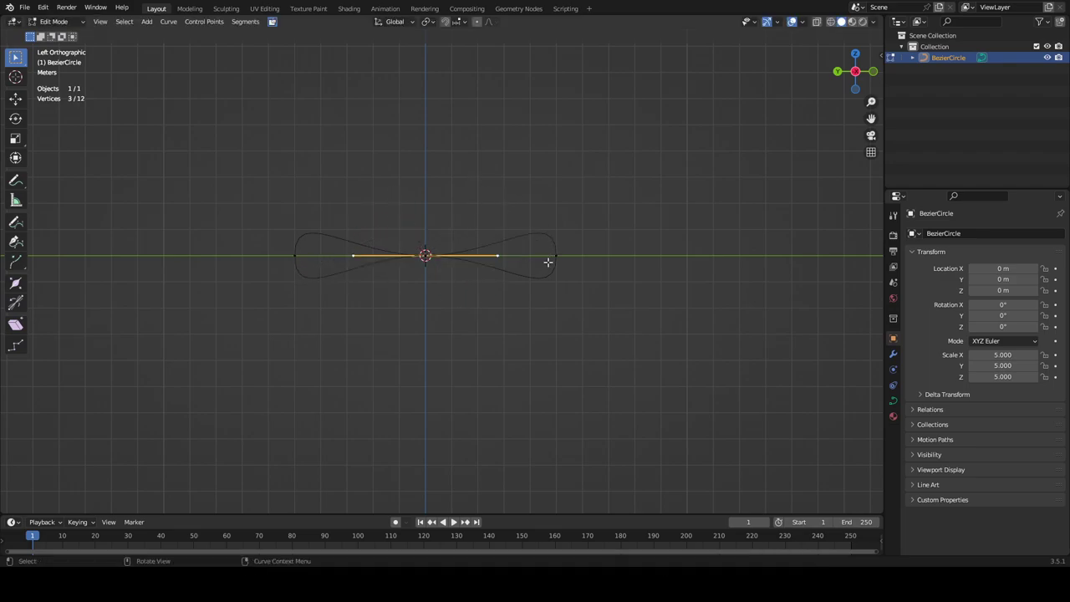
{"action": "type", "text": "r45"}
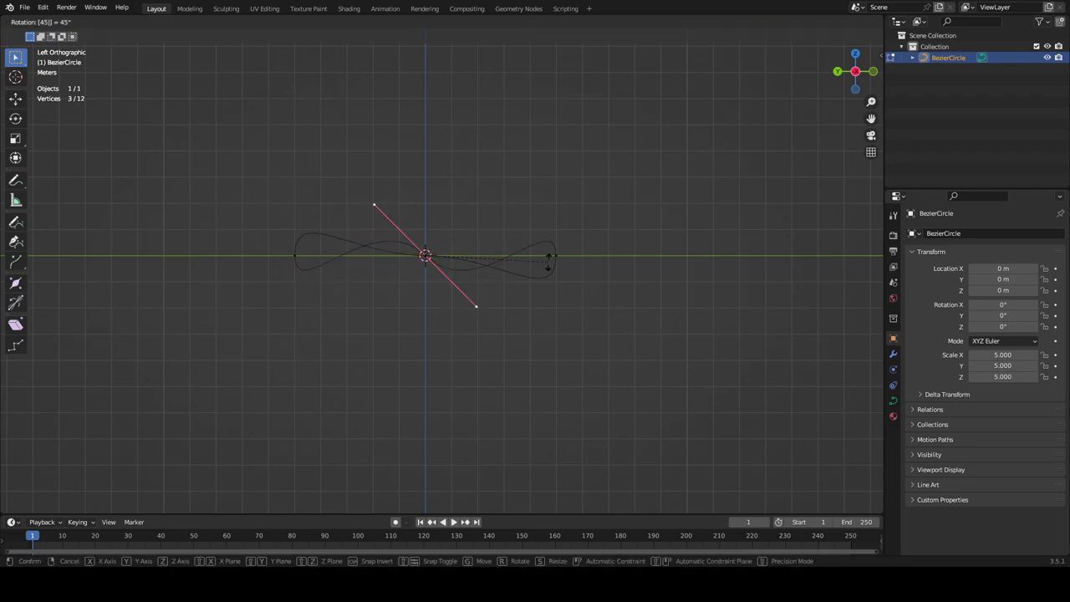
{"action": "key", "text": "Escape"}
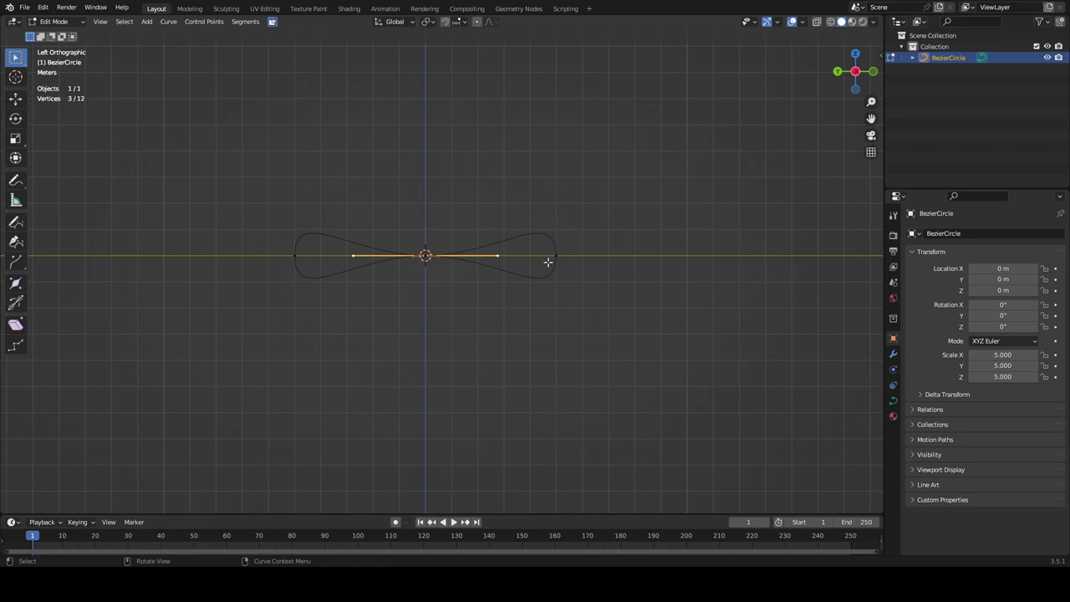
{"action": "type", "text": "r45"}
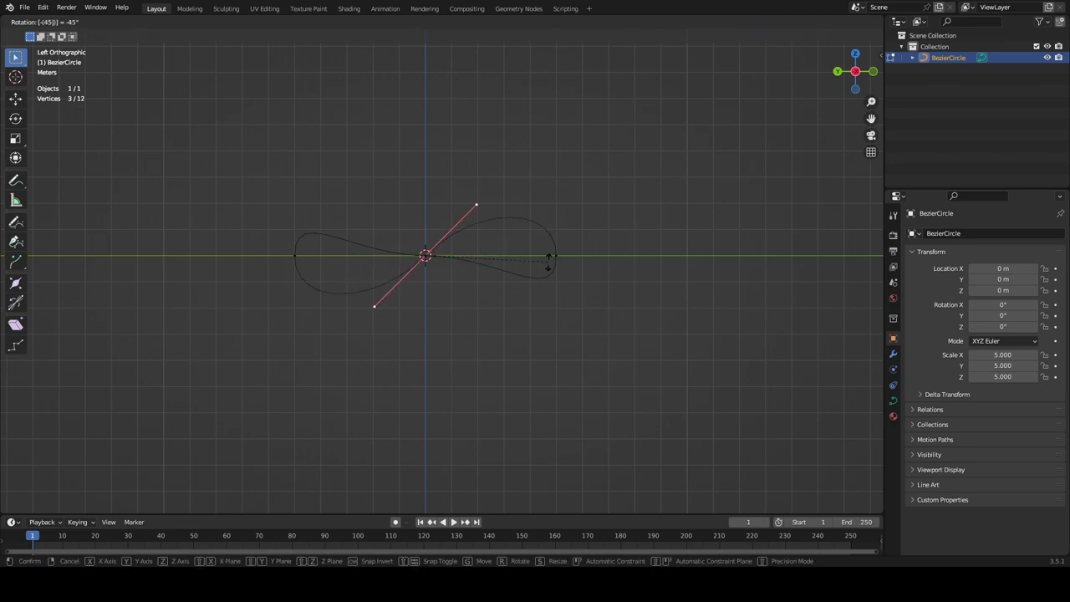
{"action": "key", "text": "Return"}
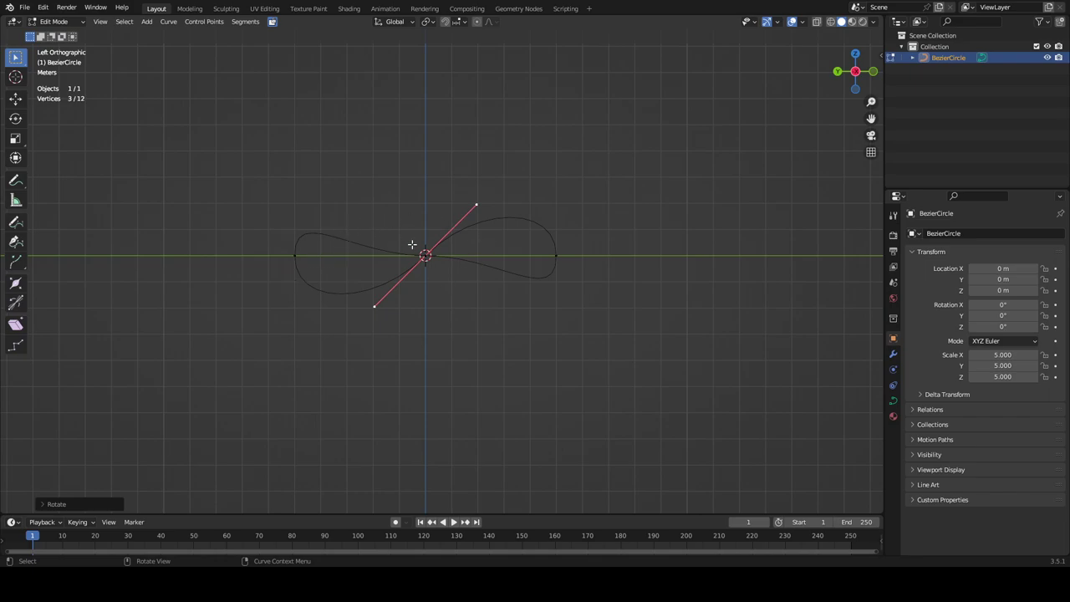
Step: Rotate the other overlapping centre control point by 45° in left view, then deselect it and check the curve in perspective
{"action": "key", "text": "ctrl+z"}
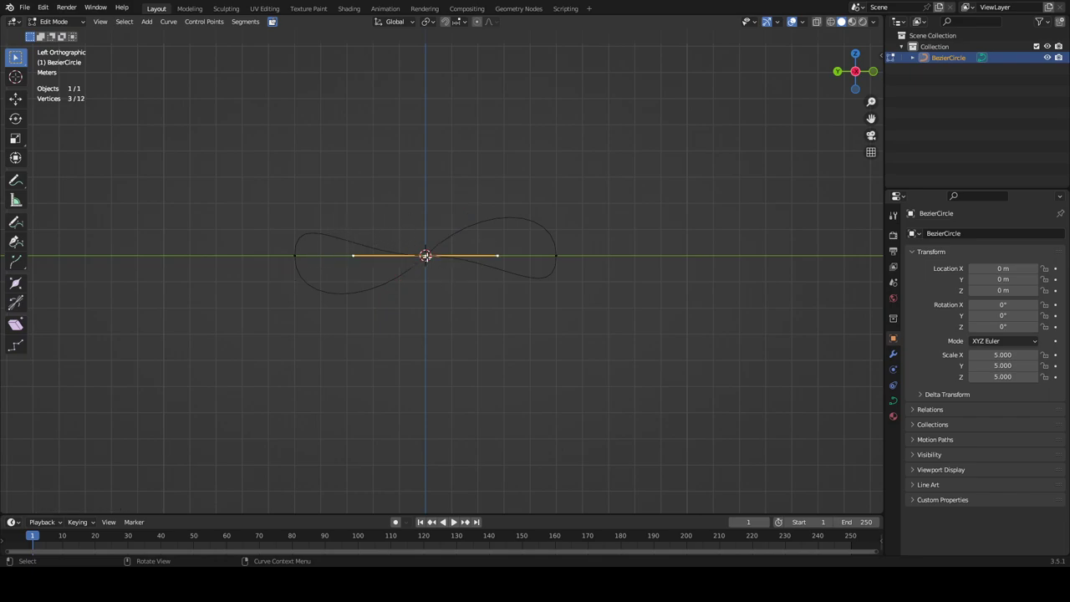
{"action": "key", "text": "r"}
{"action": "key", "text": "4"}
{"action": "key", "text": "5"}
{"action": "key", "text": "Return"}
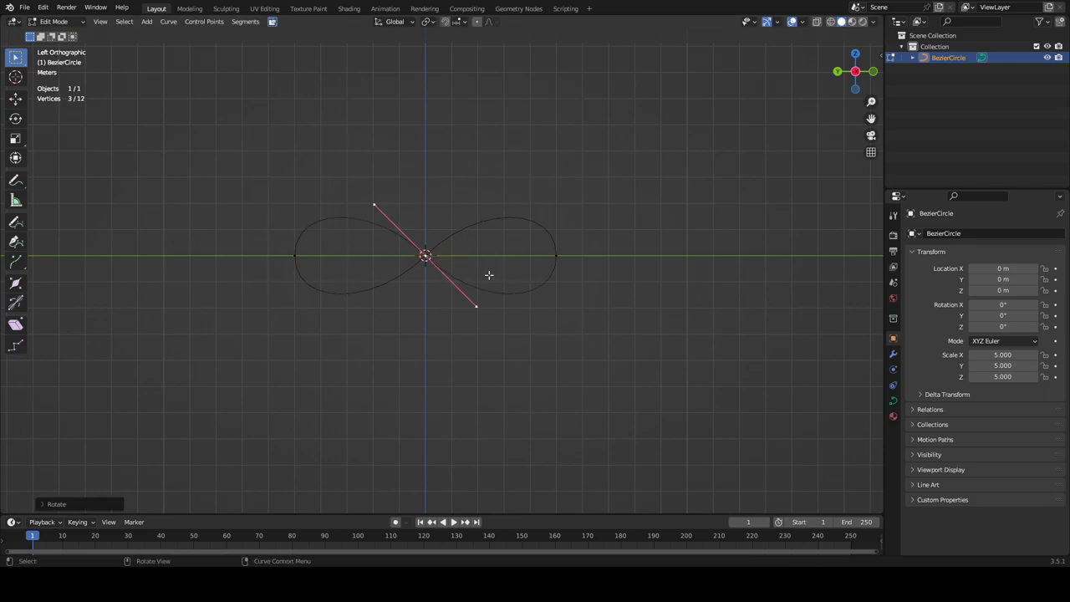
{"action": "left_click", "coordinate": [646, 273]}
{"action": "middle_click_drag", "start_coordinate": [646, 272], "coordinate": [759, 321]}
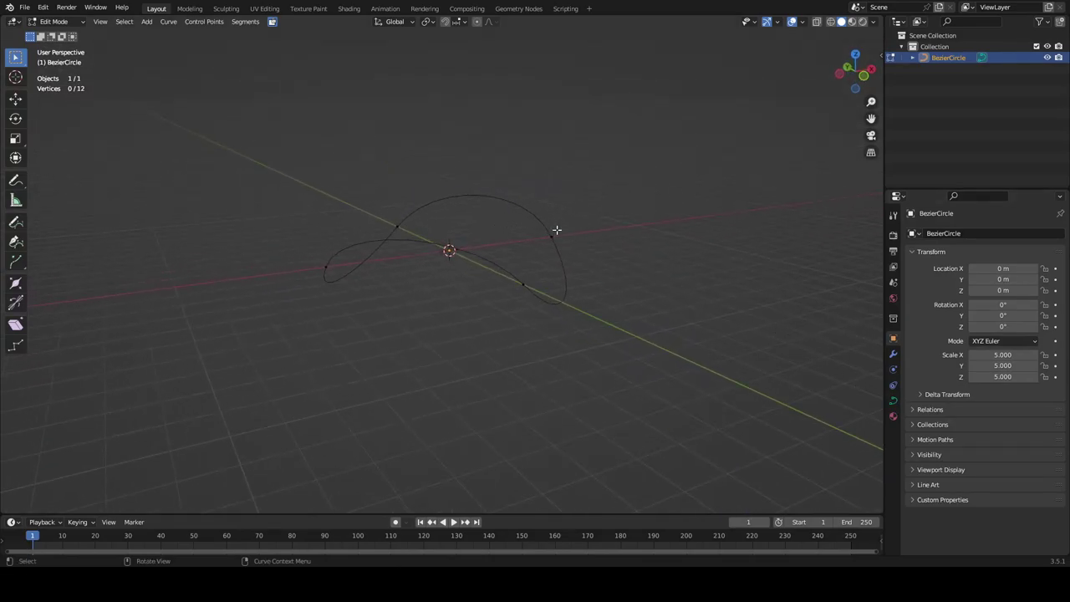
Step: Give the curve a round bevel with a depth of 0.27 m and check the tube in front view
{"action": "left_click", "coordinate": [893, 402]}
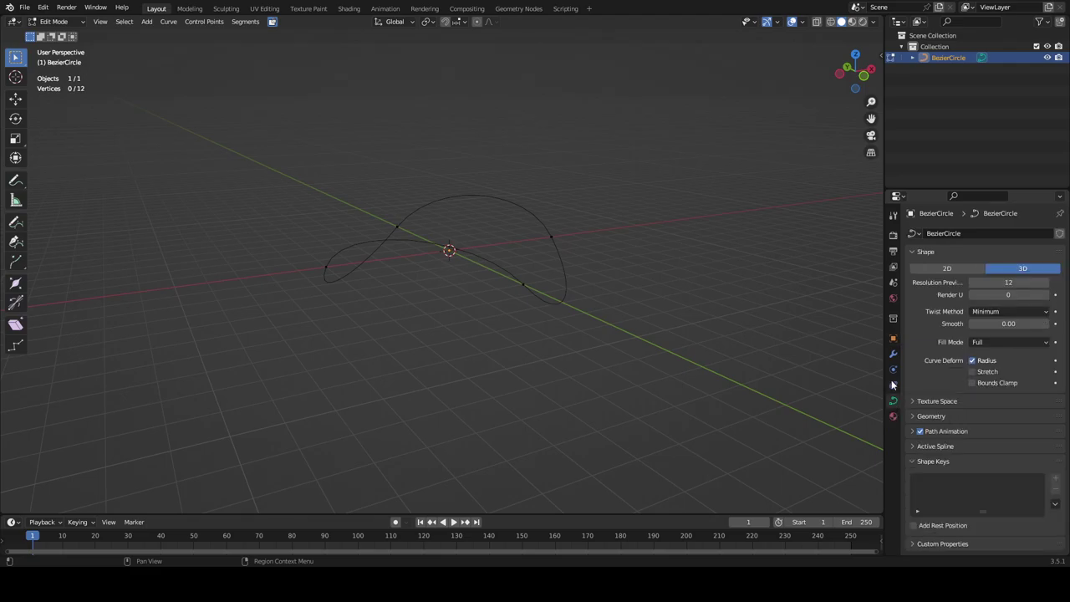
{"action": "left_click", "coordinate": [915, 415]}
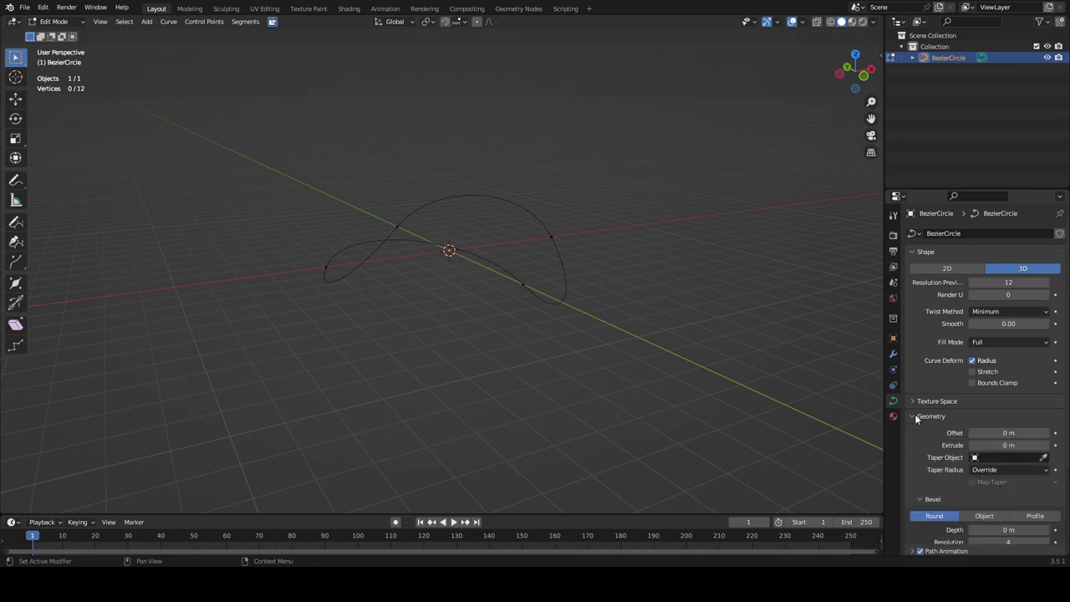
{"action": "scroll", "coordinate": [959, 441], "scroll_direction": "down", "scroll_amount": 3}
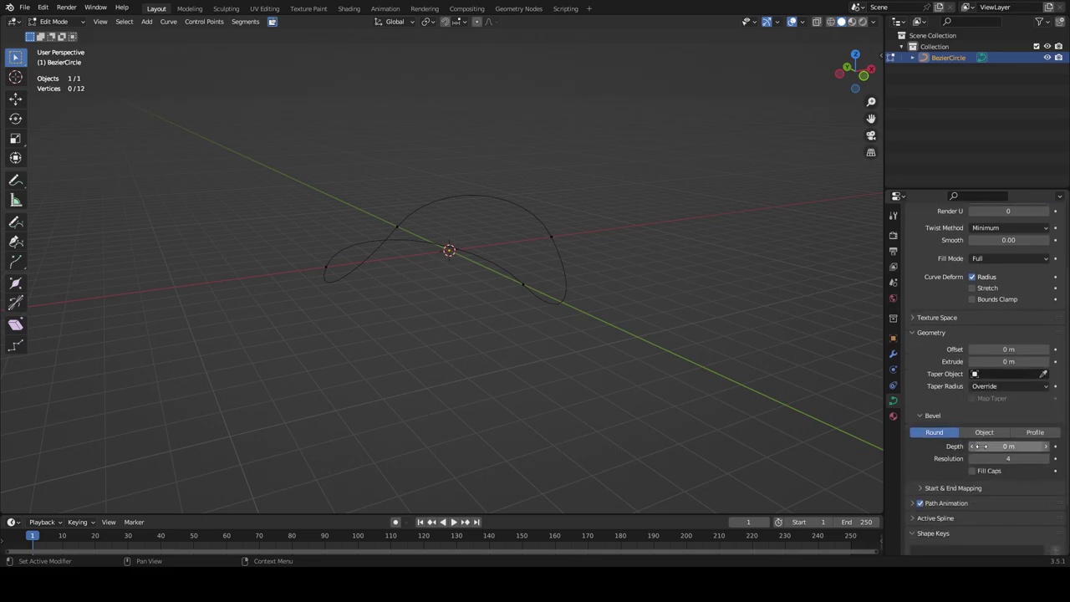
{"action": "left_click_drag", "start_coordinate": [1008, 445], "coordinate": [983, 447]}
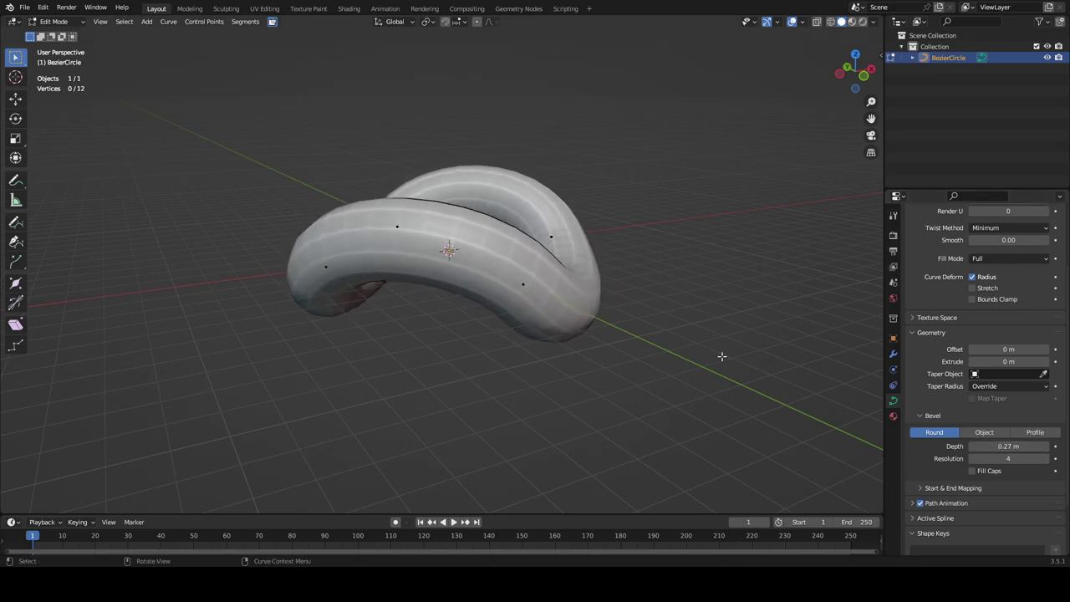
{"action": "key", "text": "KP_1"}
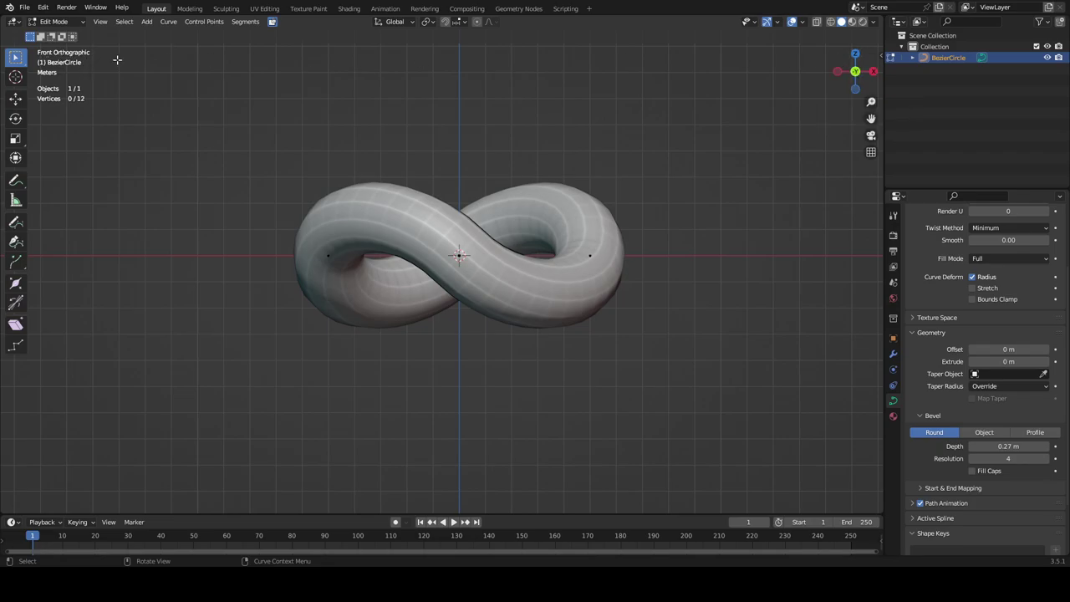
{"action": "left_click_drag", "start_coordinate": [1027, 446], "coordinate": [1003, 446]}
Step: Return to Object Mode and convert the beveled curve to a mesh
{"action": "key", "text": "Tab"}
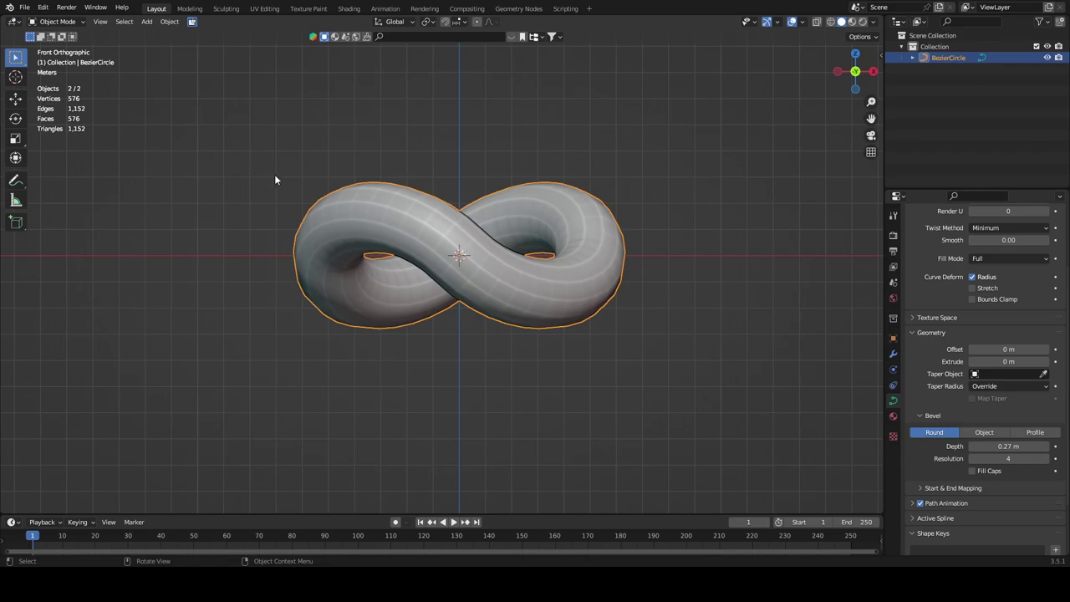
{"action": "left_click", "coordinate": [59, 22]}
{"action": "left_click", "coordinate": [60, 35]}
{"action": "right_click", "coordinate": [376, 209]}
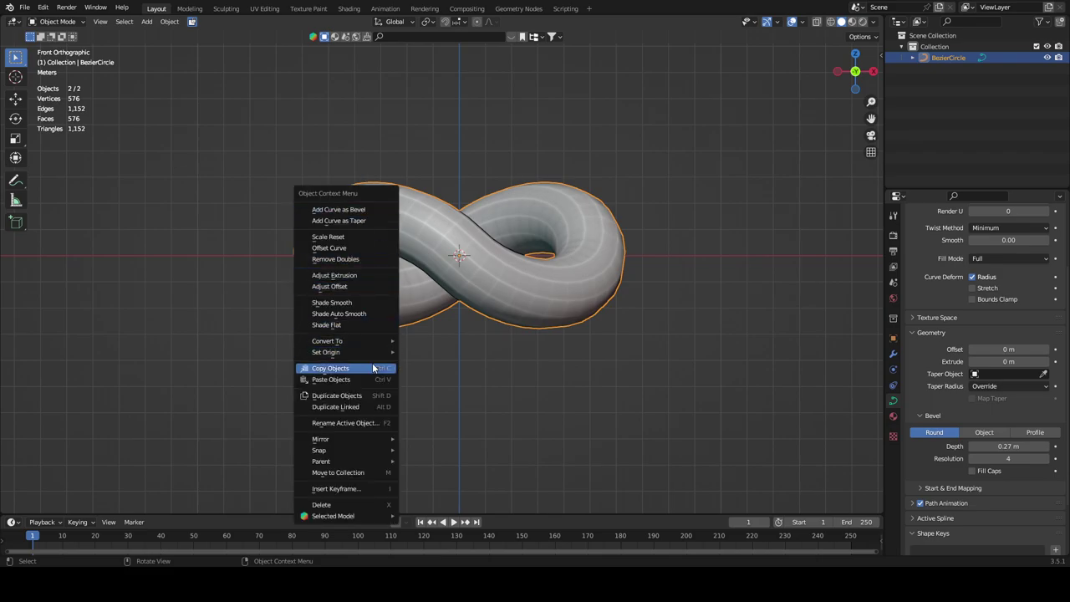
{"action": "mouse_move", "coordinate": [388, 346]}
{"action": "left_click", "coordinate": [424, 352]}
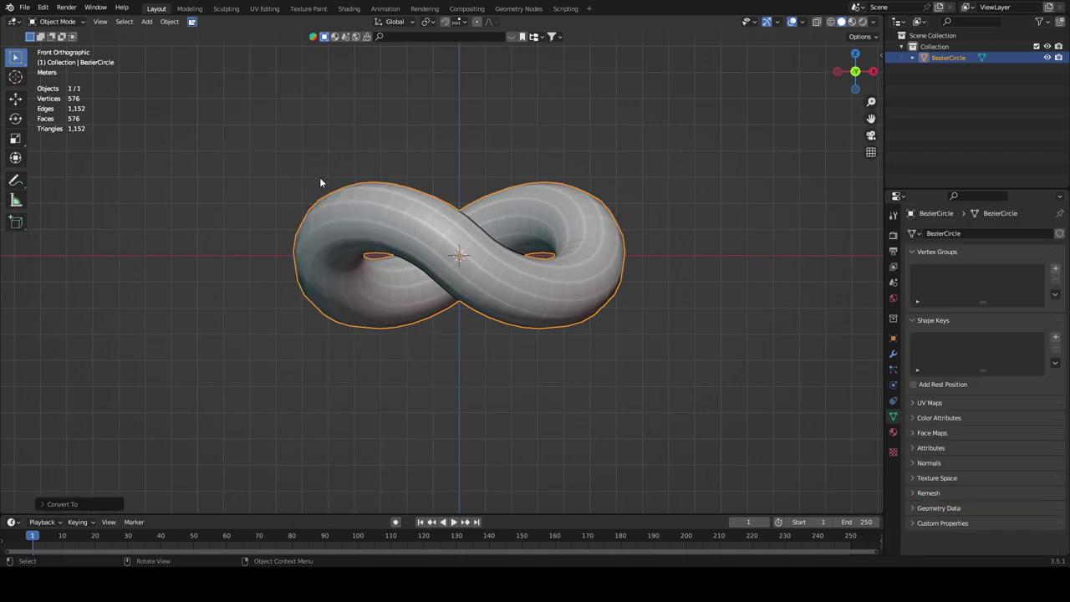
Step: Enter Sculpt Mode and use Box Trim in Difference mode to cut a flat top across the whole mesh in front view
{"action": "left_click", "coordinate": [68, 23]}
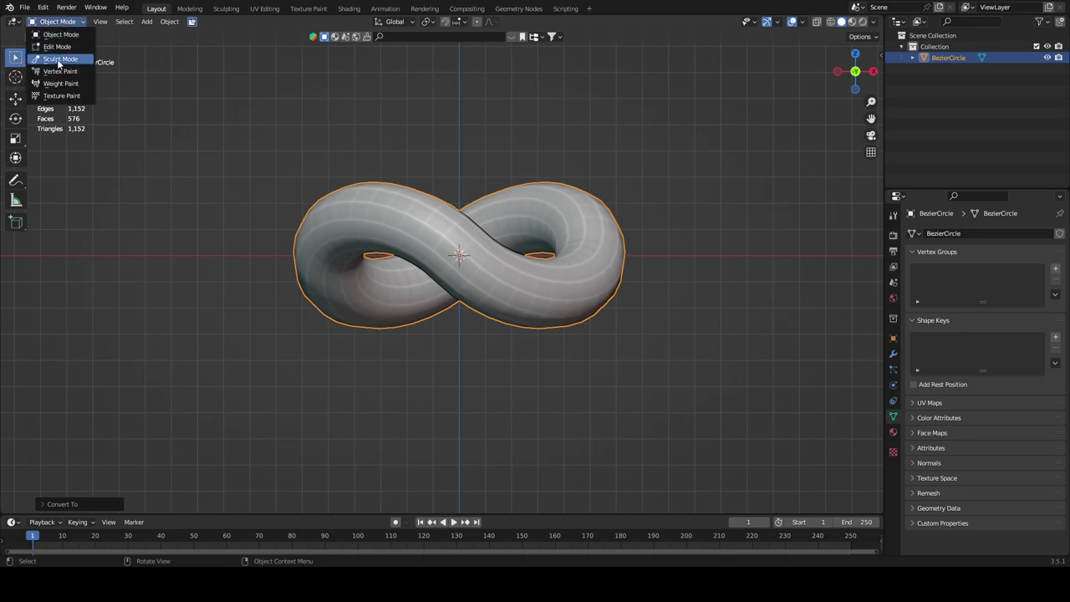
{"action": "left_click", "coordinate": [58, 59]}
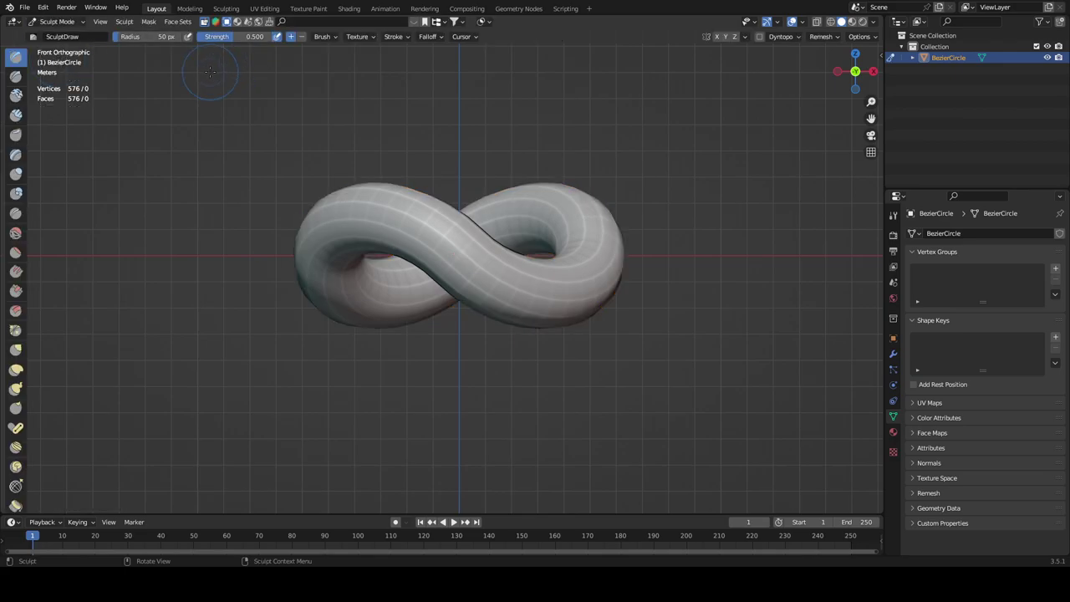
{"action": "scroll", "coordinate": [24, 285], "scroll_direction": "down", "scroll_amount": 6}
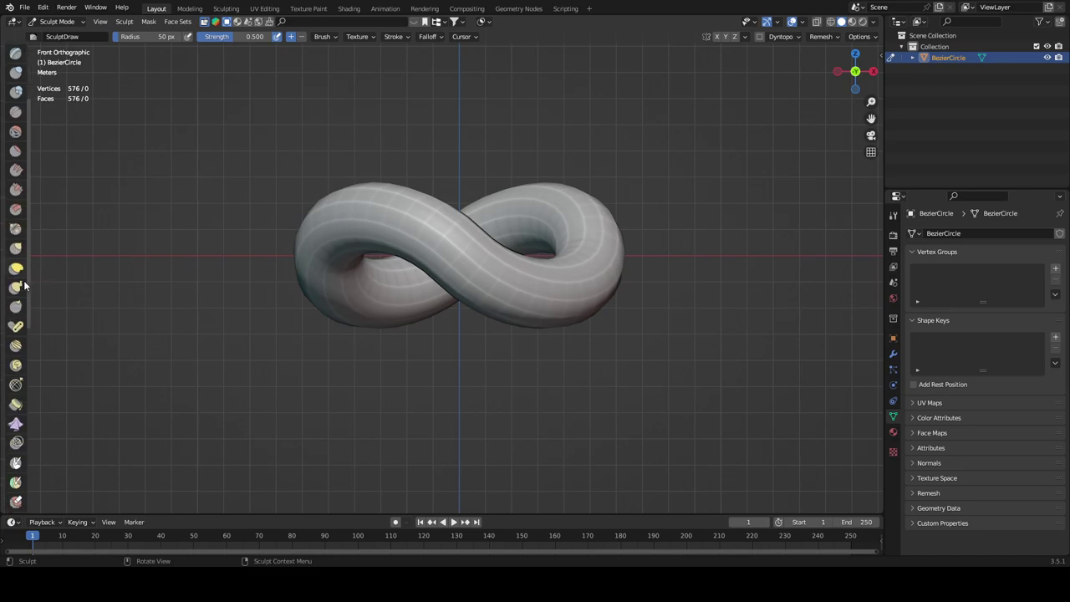
{"action": "scroll", "coordinate": [24, 285], "scroll_direction": "down", "scroll_amount": 6}
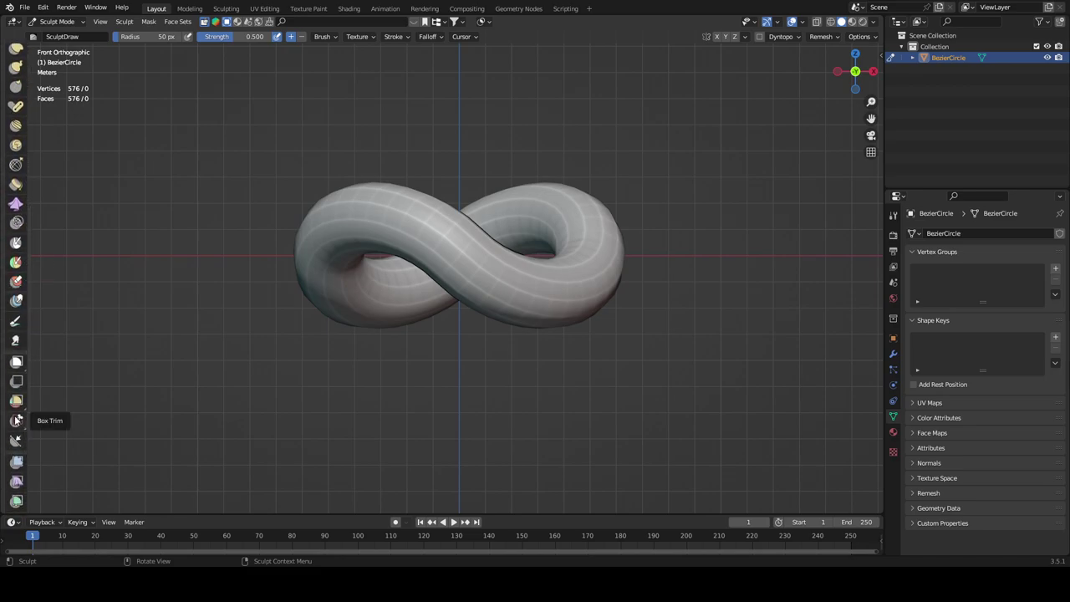
{"action": "left_click", "coordinate": [15, 420]}
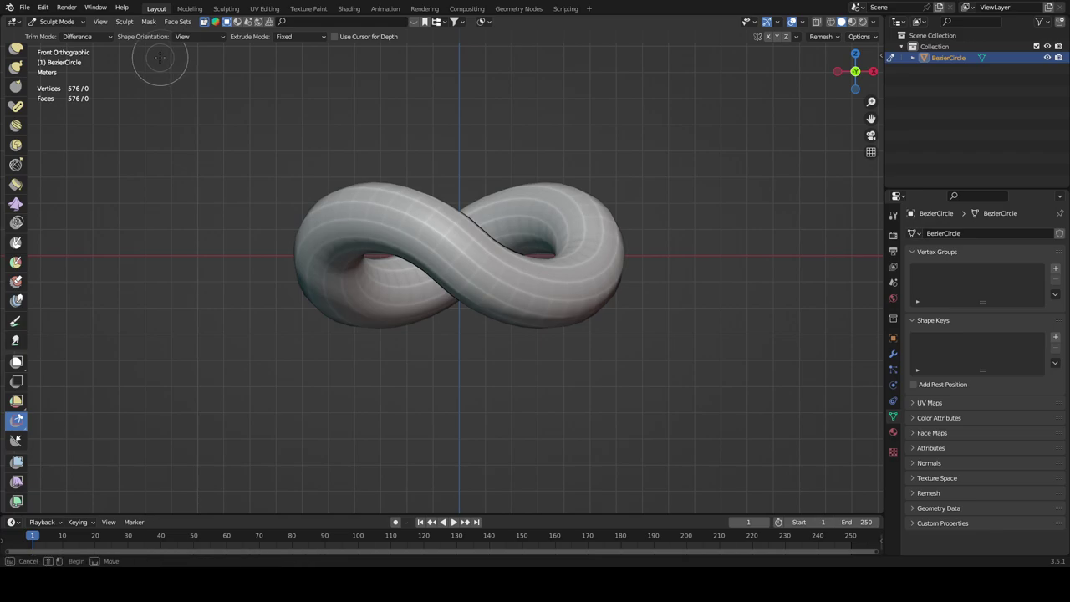
{"action": "left_click_drag", "start_coordinate": [159, 55], "coordinate": [818, 217]}
{"action": "left_click_drag", "start_coordinate": [818, 212], "coordinate": [818, 215]}
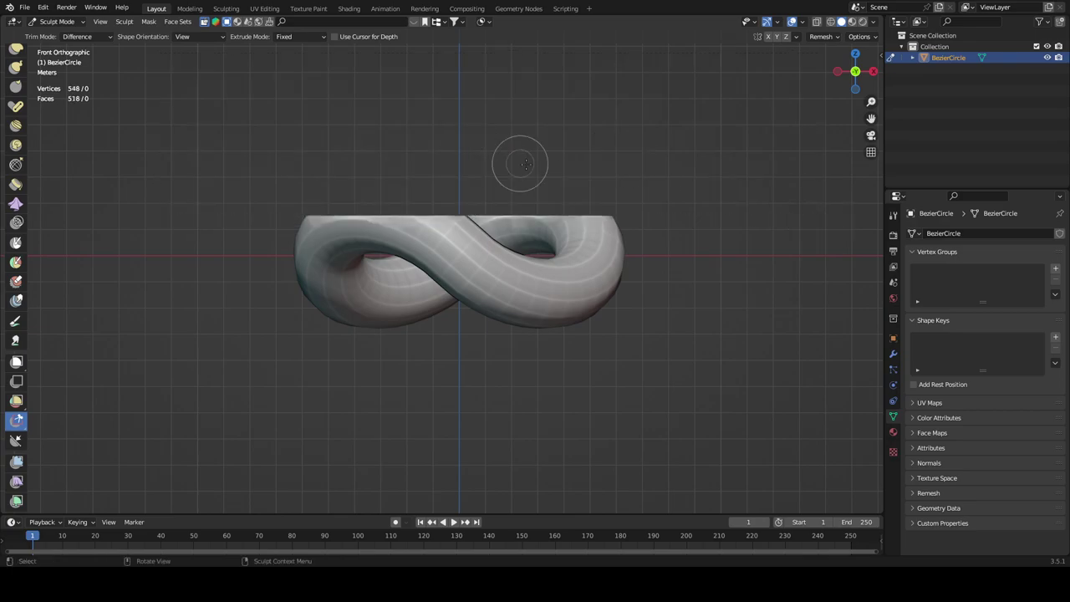
Step: Check the flat cuts on the trimmed tube and switch it from Sculpt Mode to Edit Mode
{"action": "middle_click_drag", "start_coordinate": [624, 183], "coordinate": [624, 184]}
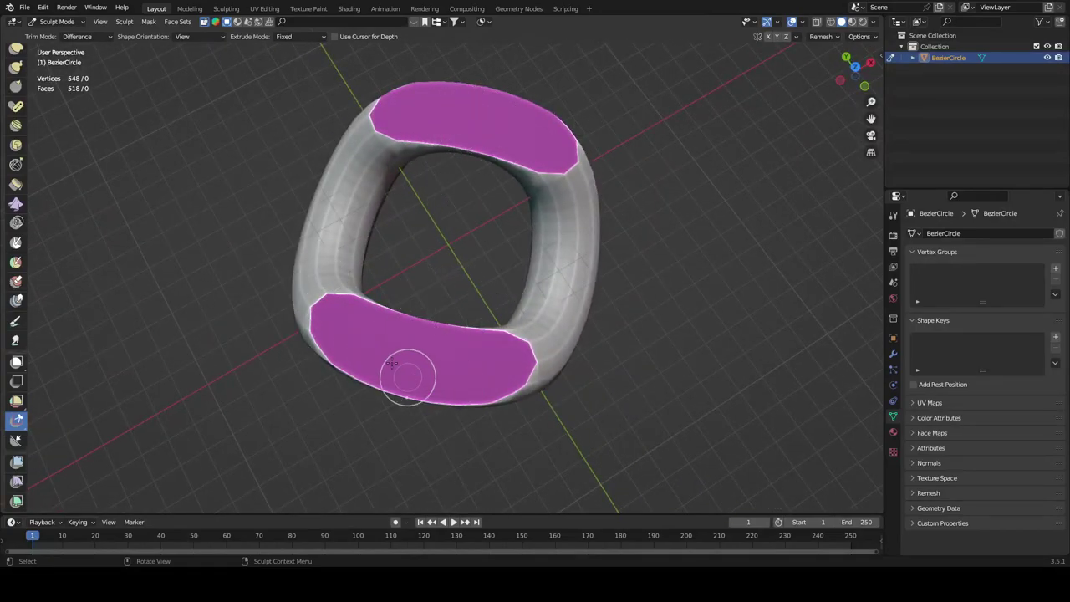
{"action": "middle_click_drag", "start_coordinate": [474, 245], "coordinate": [478, 239]}
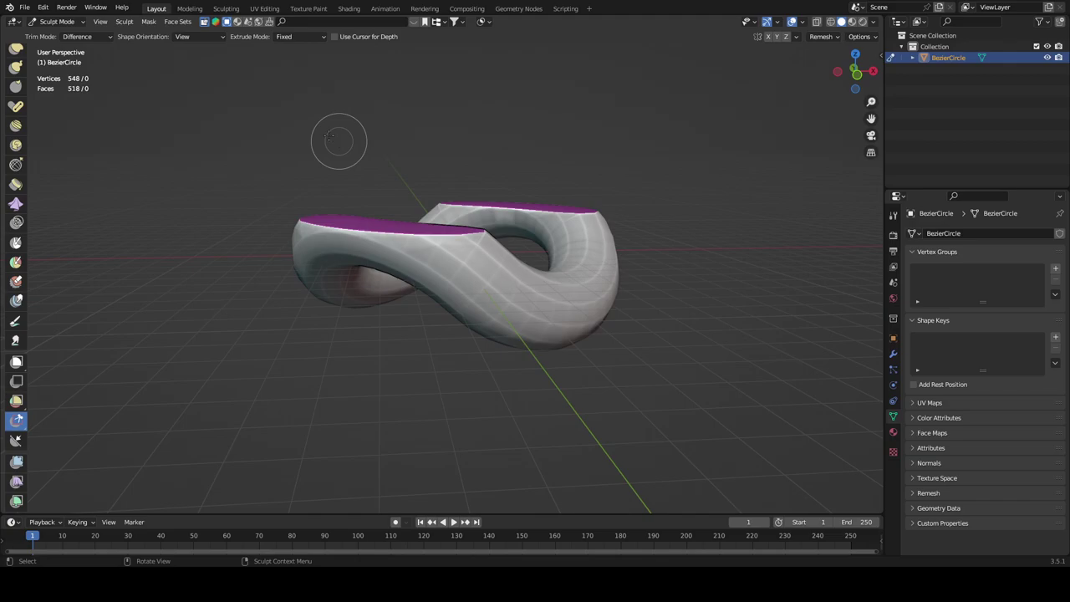
{"action": "left_click", "coordinate": [64, 23]}
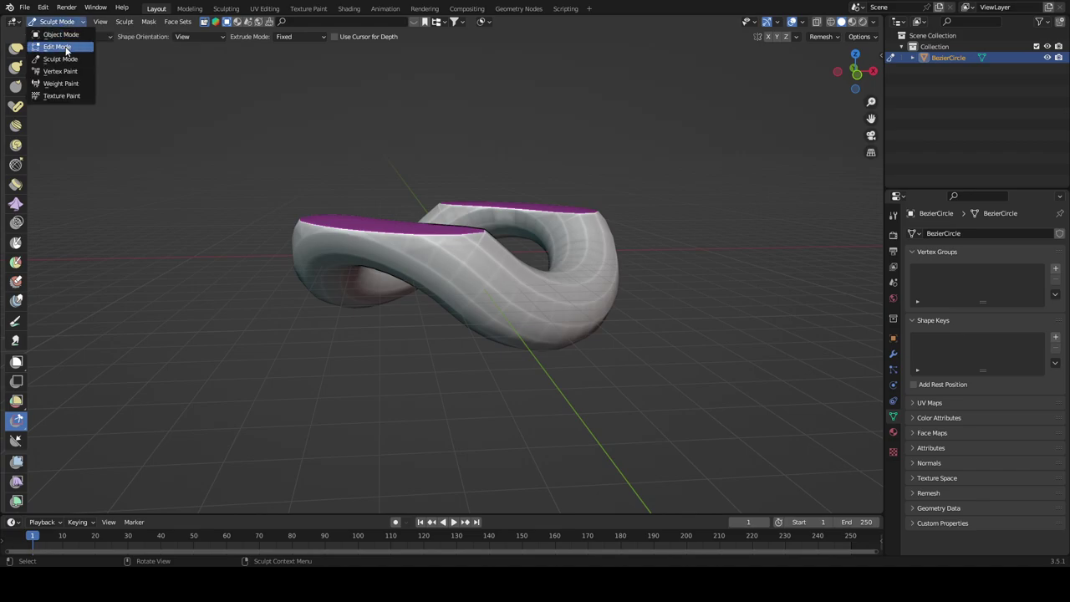
{"action": "left_click", "coordinate": [66, 47]}
{"action": "middle_click_drag", "start_coordinate": [412, 253], "coordinate": [412, 252]}
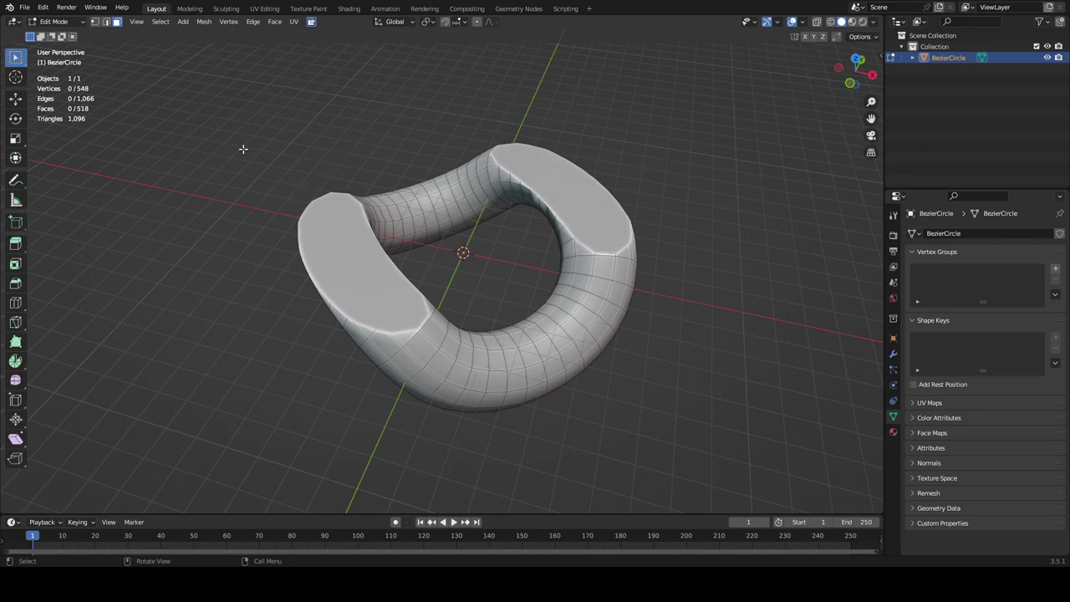
Step: Use face selection to select both flat cut faces on top of the tube
{"action": "left_click", "coordinate": [55, 20]}
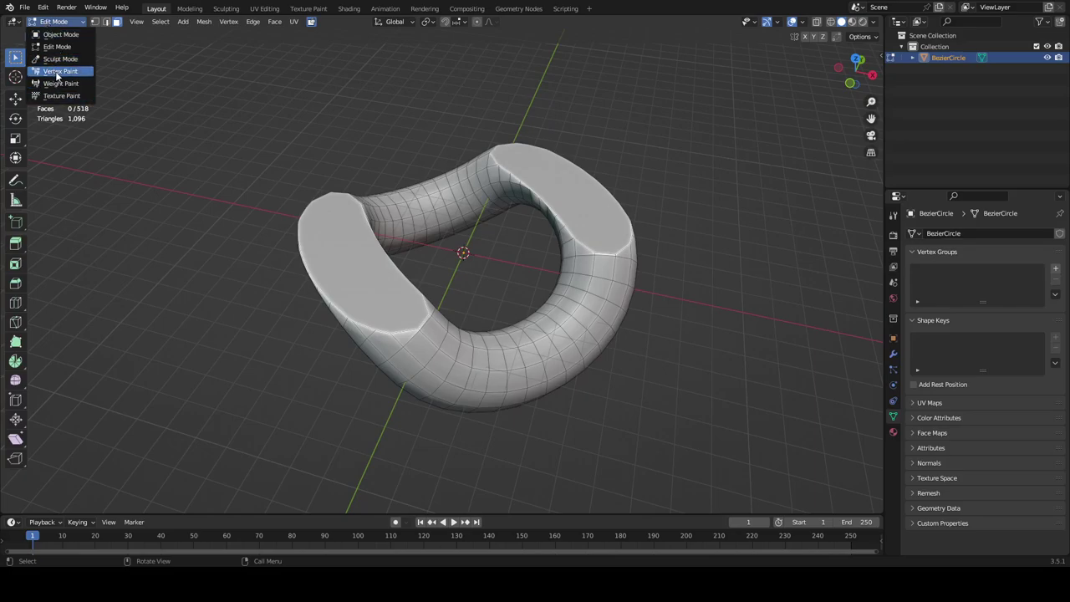
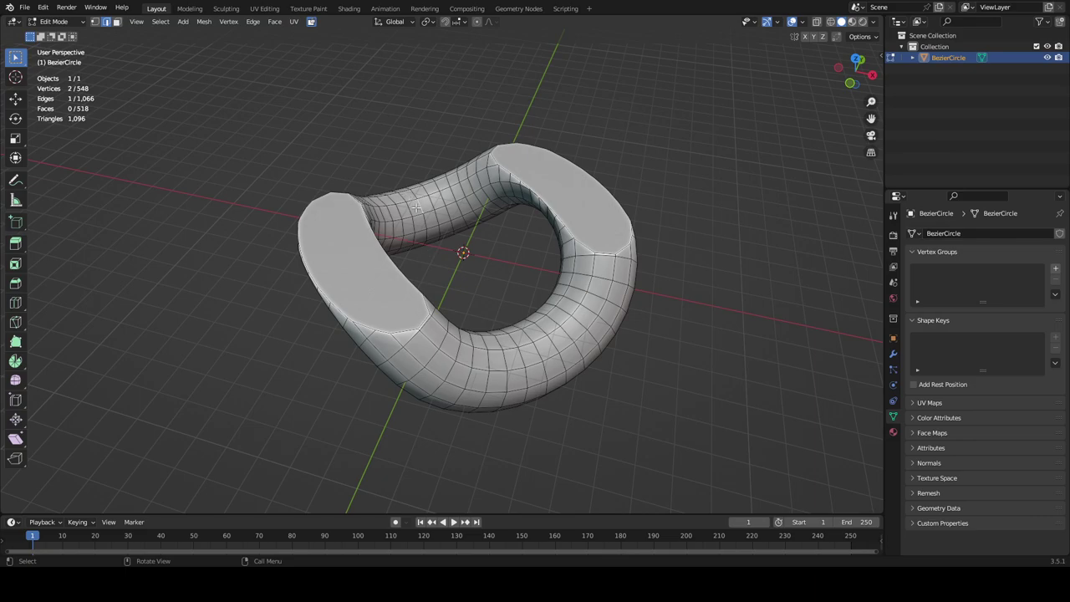
{"action": "left_click", "coordinate": [96, 25]}
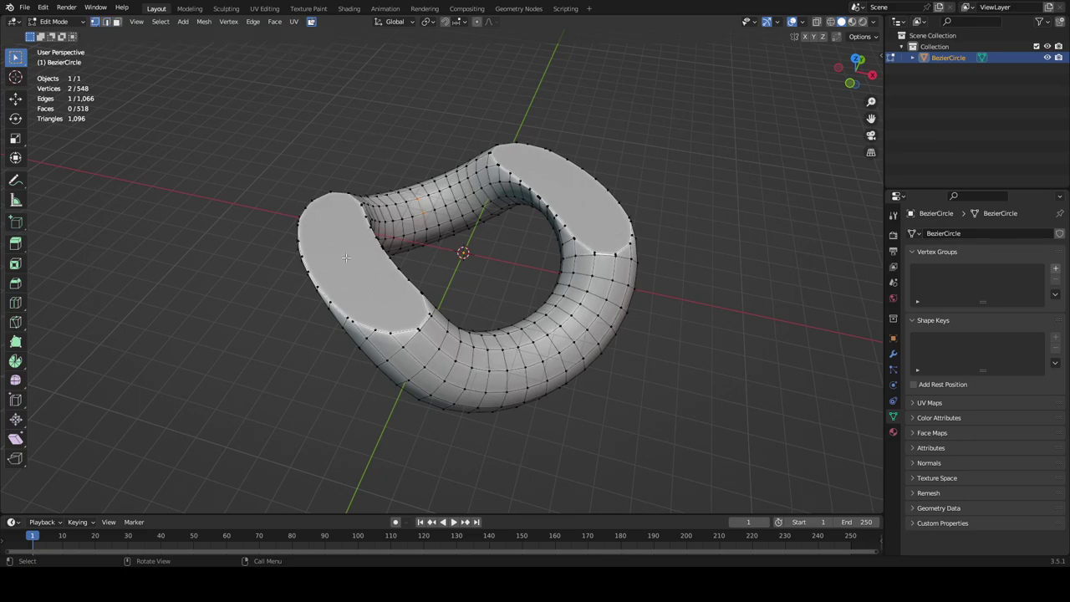
{"action": "left_click", "coordinate": [115, 23]}
{"action": "left_click", "coordinate": [380, 264]}
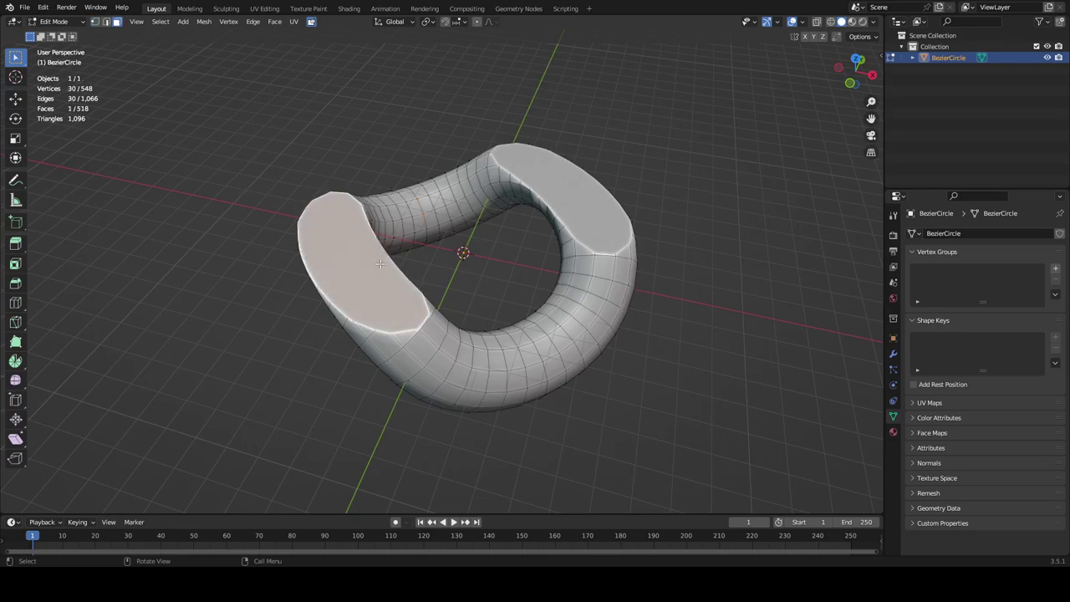
{"action": "left_click", "coordinate": [595, 196], "text": "shift"}
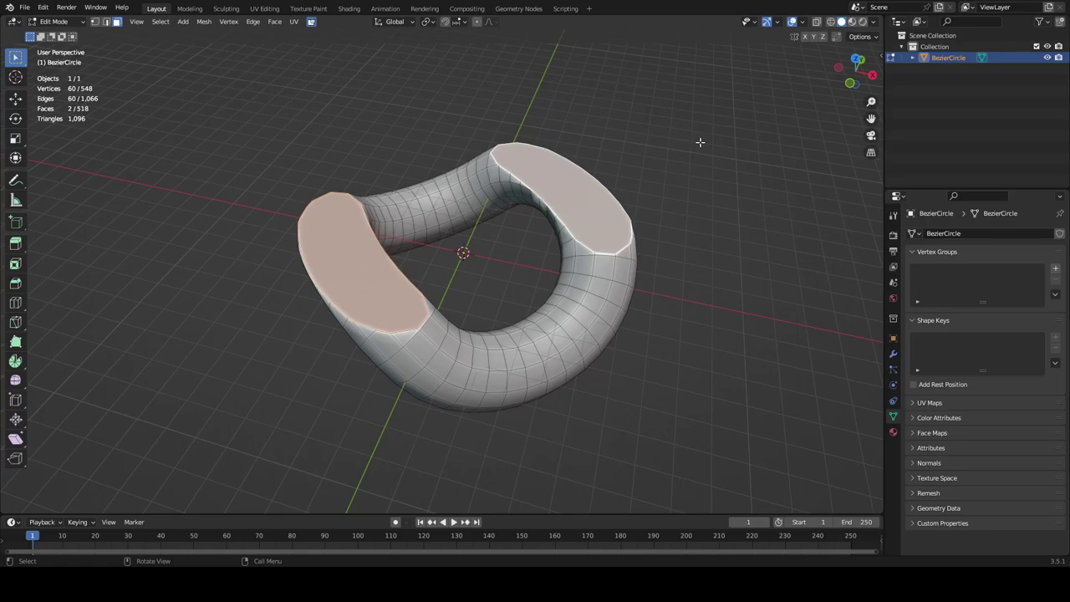
Step: Inset both selected flat faces individually with a thickness of about 0.058 m
{"action": "key", "text": "i"}
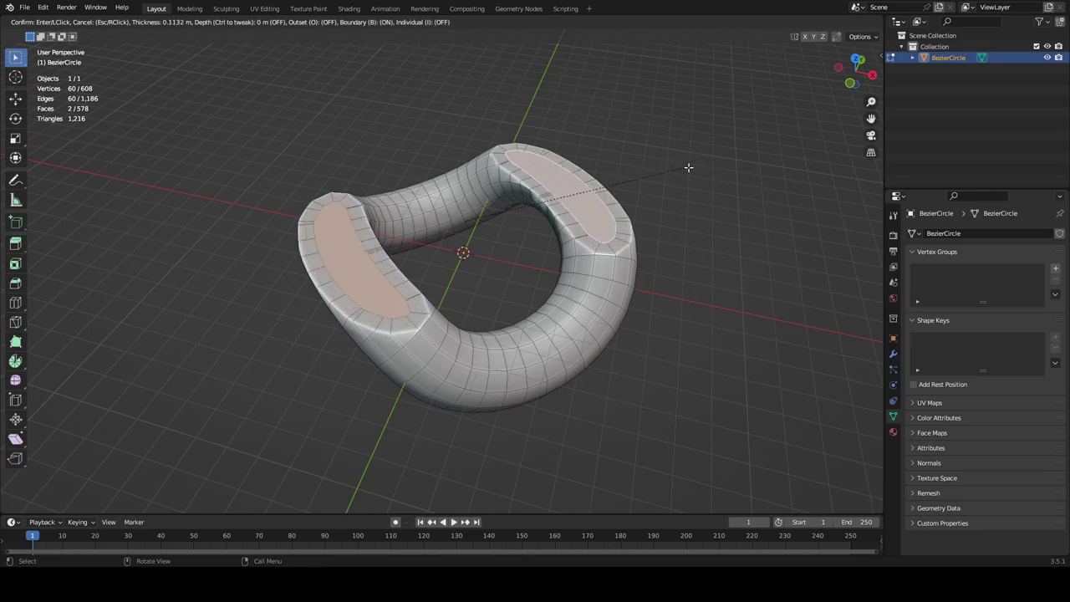
{"action": "key", "text": "i"}
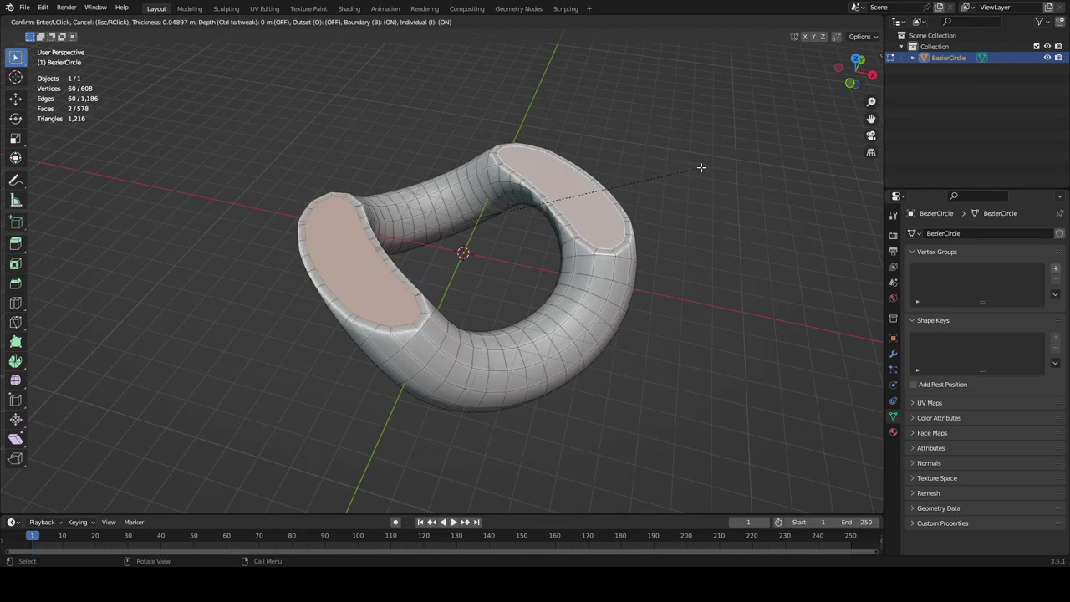
{"action": "key", "text": "Escape"}
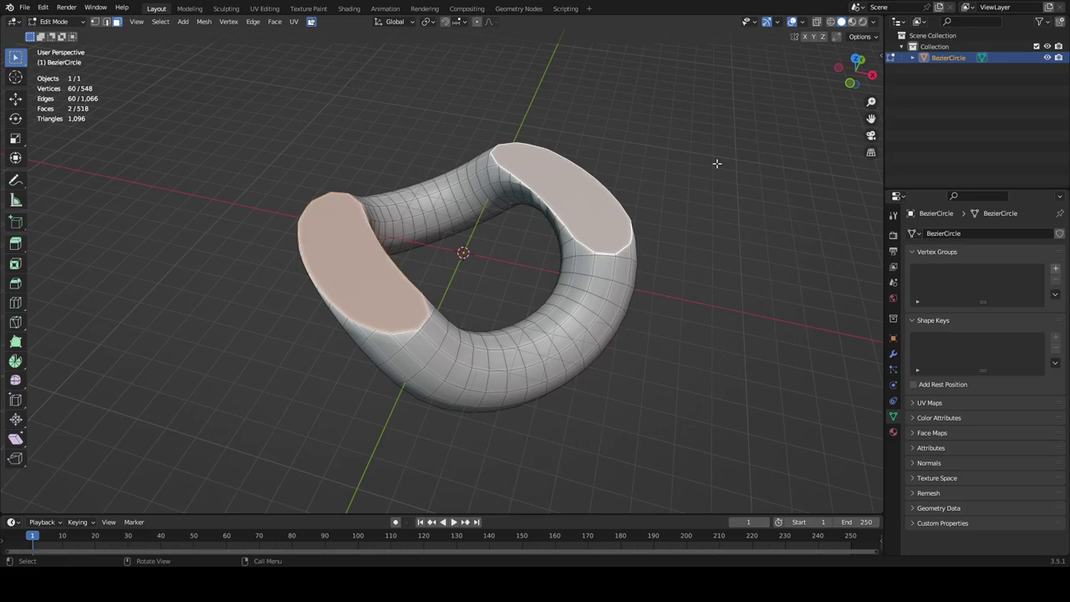
{"action": "key", "text": "i"}
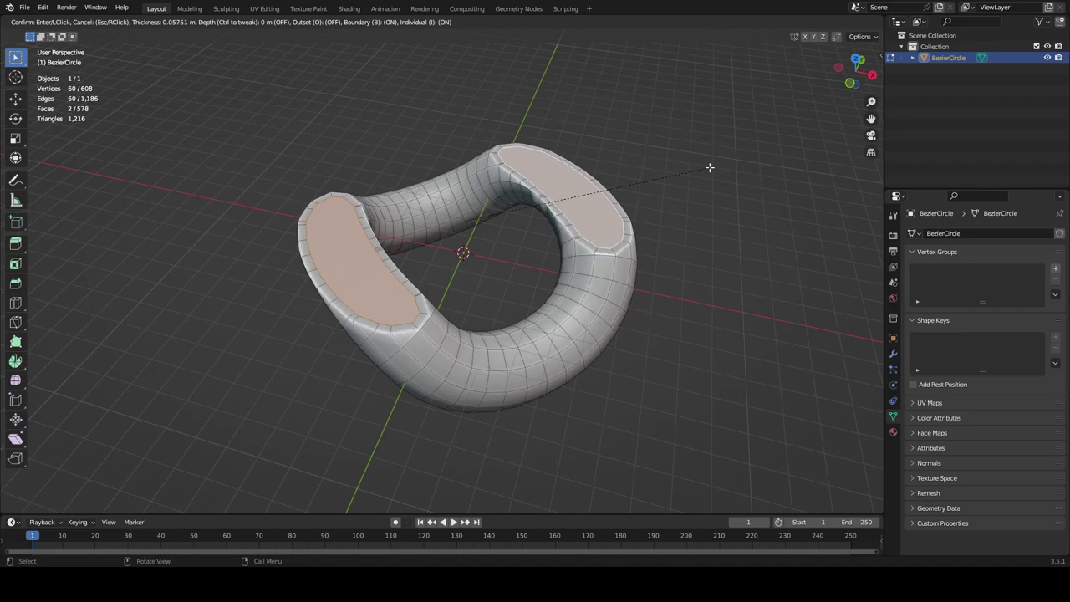
{"action": "left_click", "coordinate": [708, 169]}
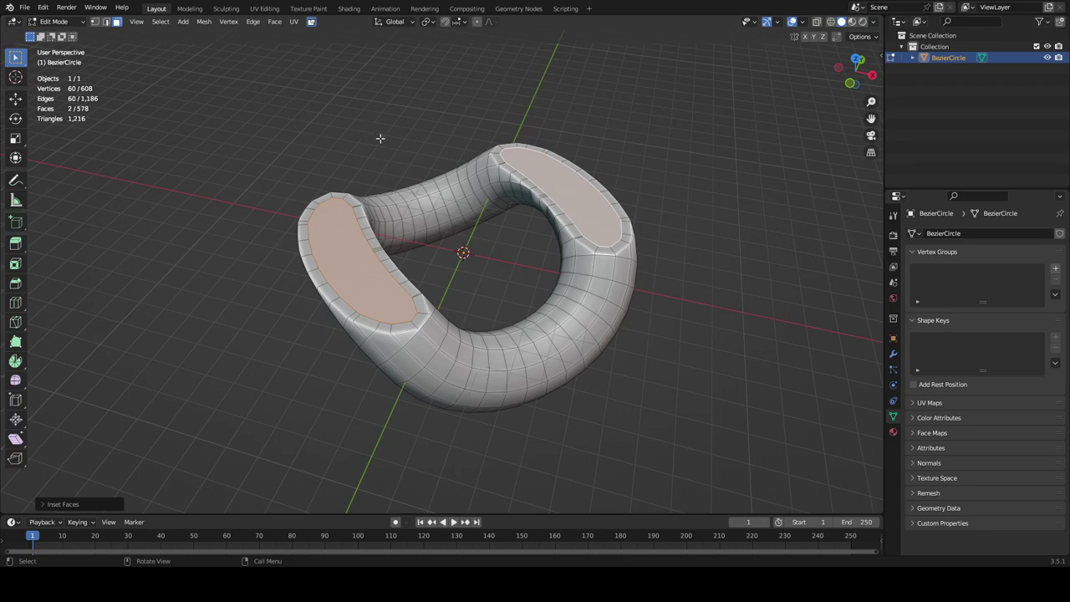
Step: Extrude the two inset faces about 0.42 m downward along global Z to form recesses in the tube
{"action": "key", "text": "e"}
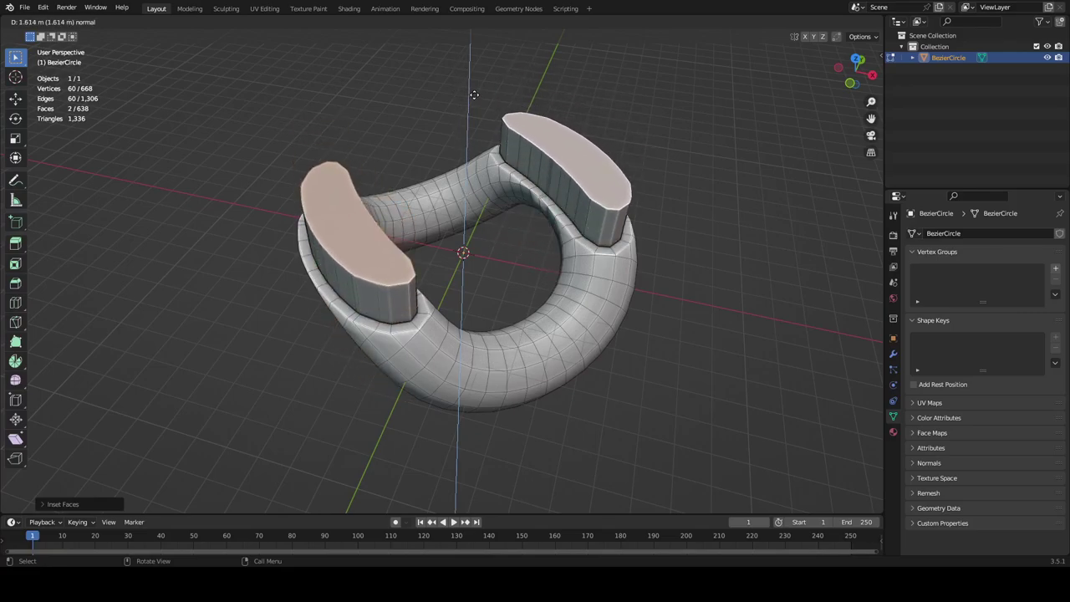
{"action": "key", "text": "z"}
{"action": "key", "text": "z"}
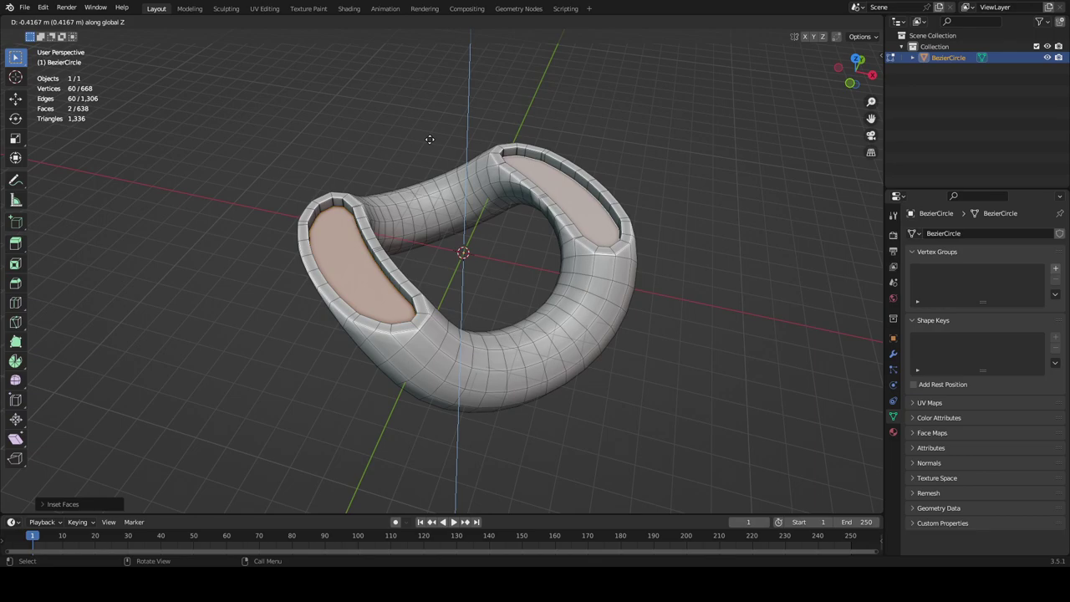
{"action": "left_click", "coordinate": [430, 138]}
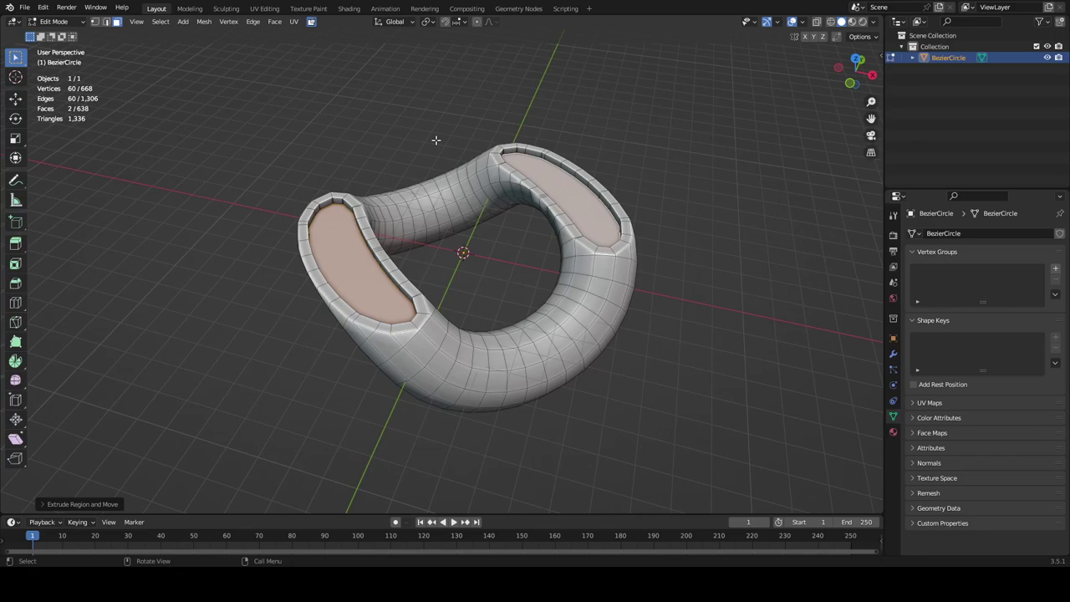
Step: Return to Object Mode and view the recessed tube from the top
{"action": "key", "text": "Tab"}
{"action": "middle_click_drag", "start_coordinate": [436, 145], "coordinate": [435, 145]}
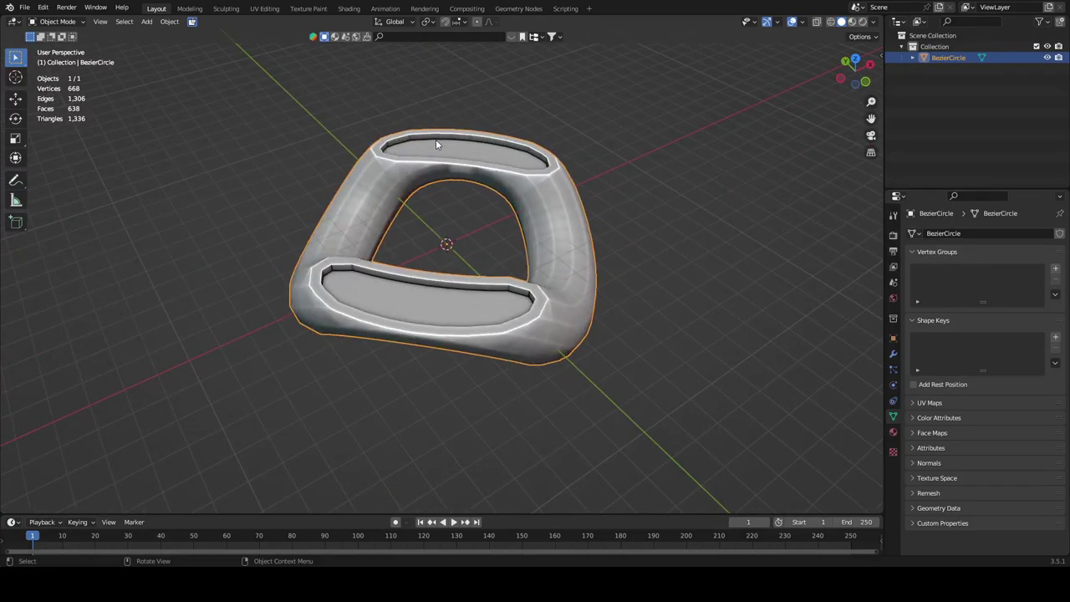
{"action": "key", "text": "KP_7"}
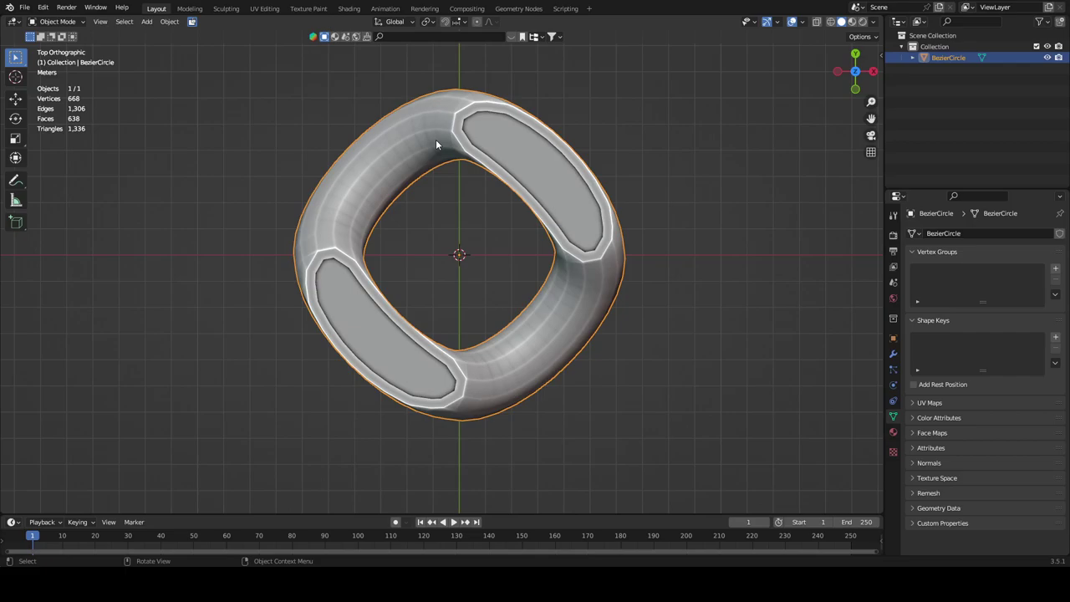
{"action": "scroll", "coordinate": [435, 138], "scroll_direction": "down", "scroll_amount": 3}
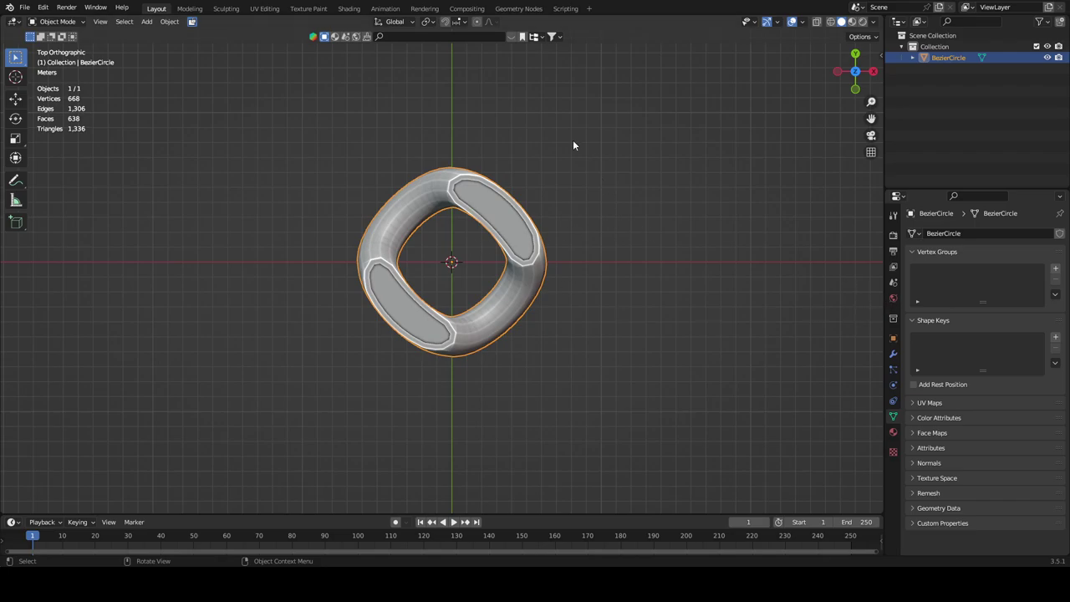
{"action": "left_click", "coordinate": [599, 214]}
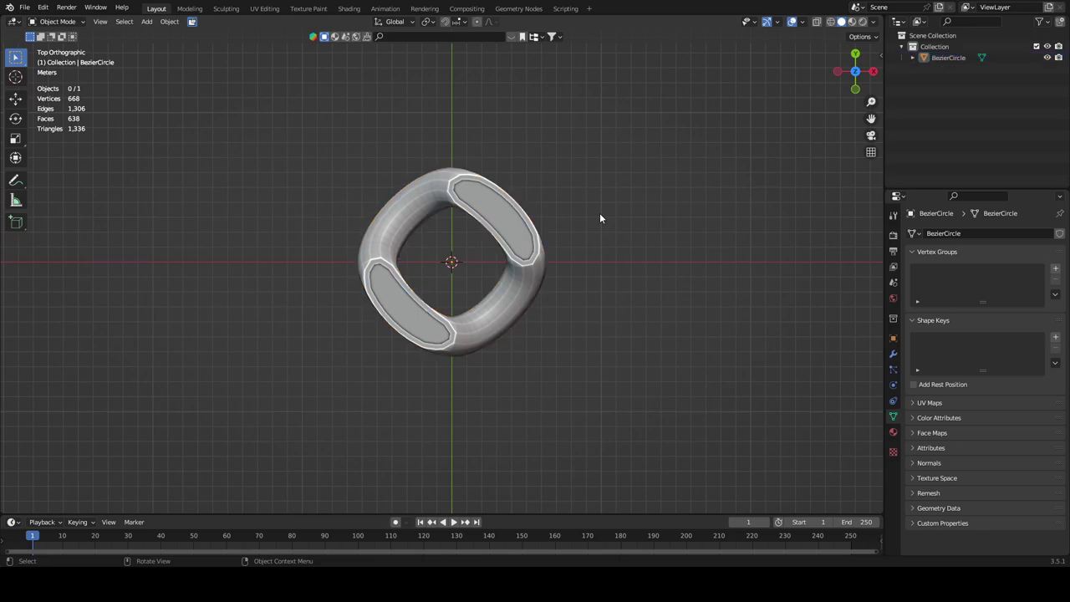
{"action": "scroll", "coordinate": [599, 213], "scroll_direction": "down", "scroll_amount": 2}
{"action": "key", "text": "shift+a"}
{"action": "mouse_move", "coordinate": [599, 213]}
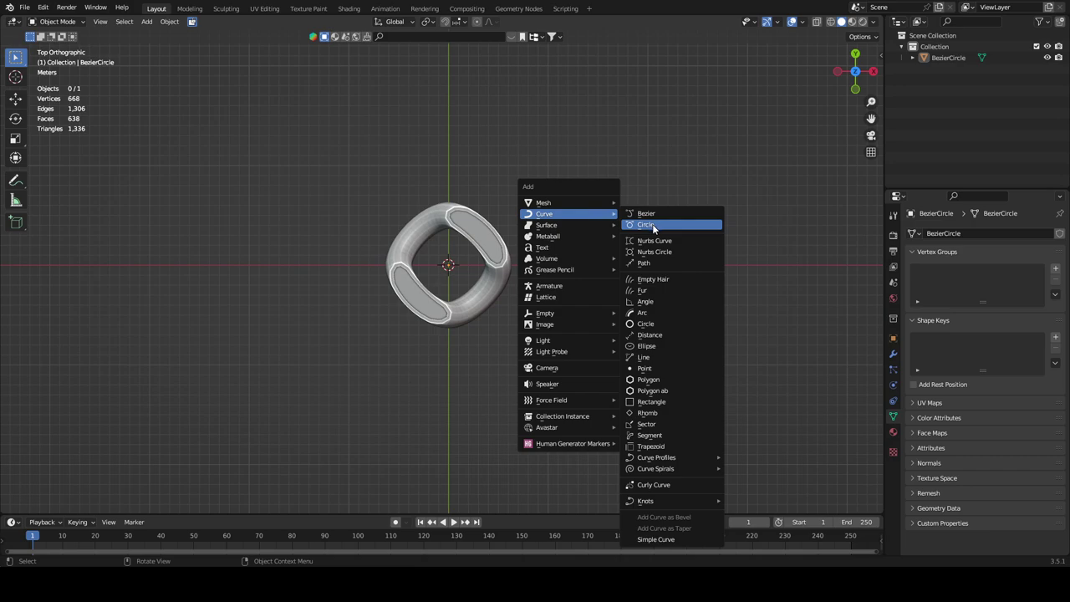
{"action": "left_click", "coordinate": [446, 223]}
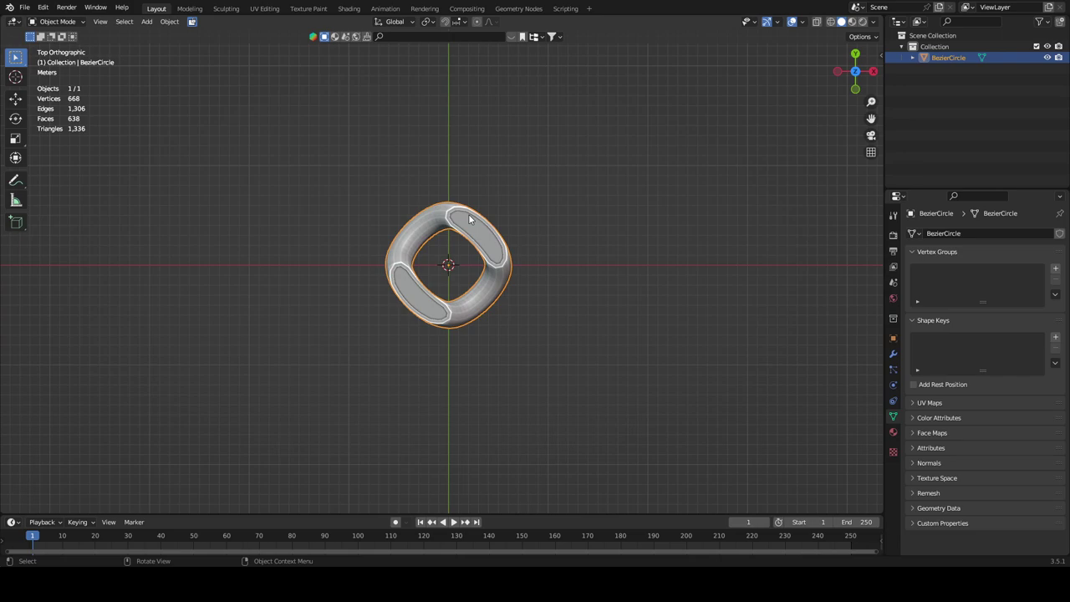
Step: Deselect the tube, add a Bezier circle at the origin and scale it up into a large ring around the tube
{"action": "left_click", "coordinate": [571, 238]}
{"action": "key", "text": "shift+a"}
{"action": "mouse_move", "coordinate": [571, 238]}
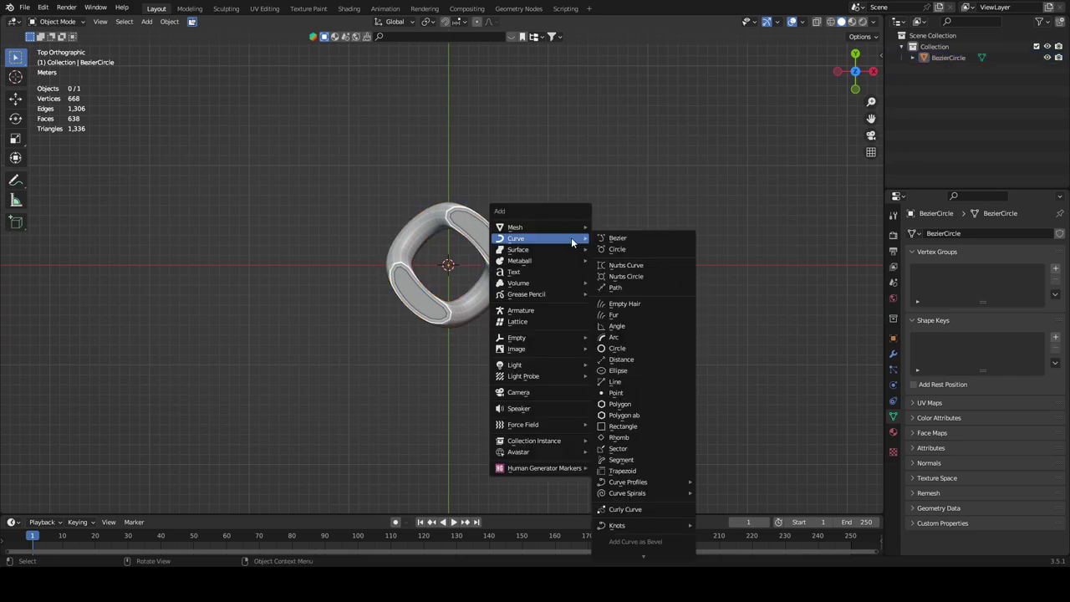
{"action": "left_click", "coordinate": [610, 249]}
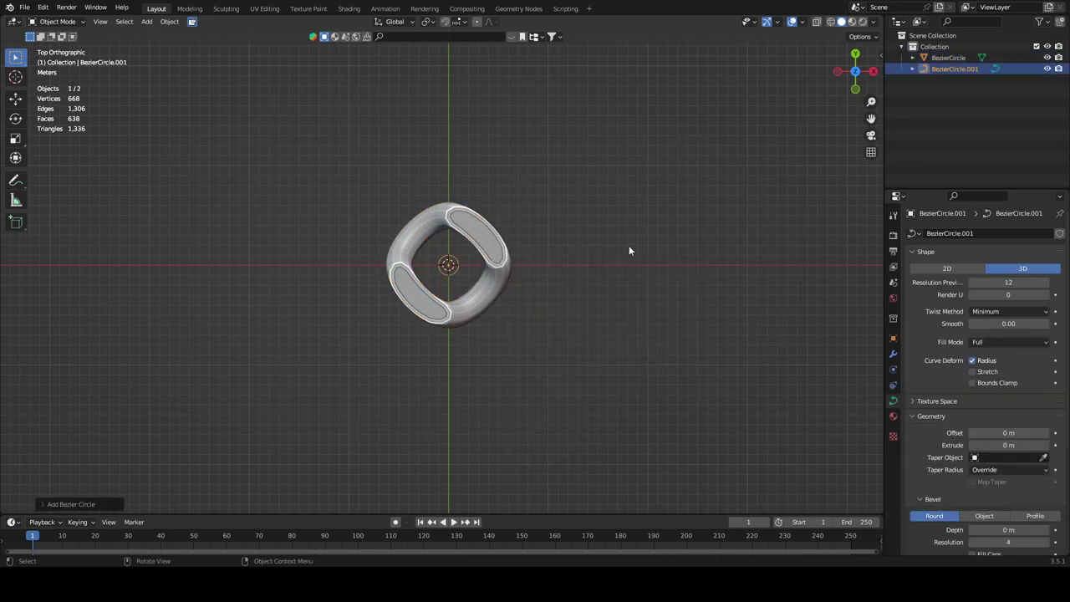
{"action": "key", "text": "s"}
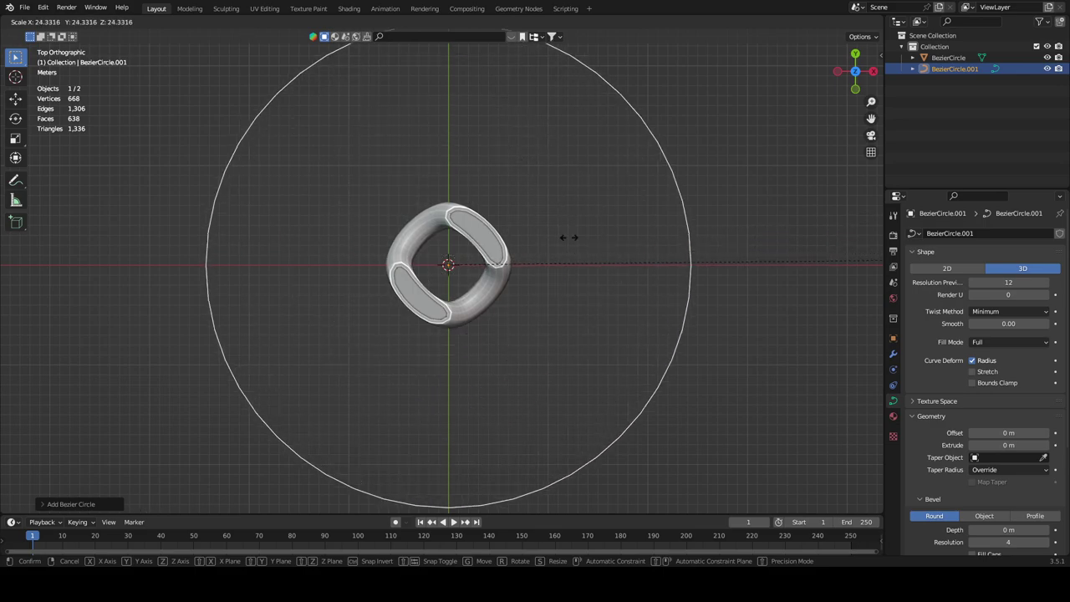
{"action": "left_click", "coordinate": [132, 306]}
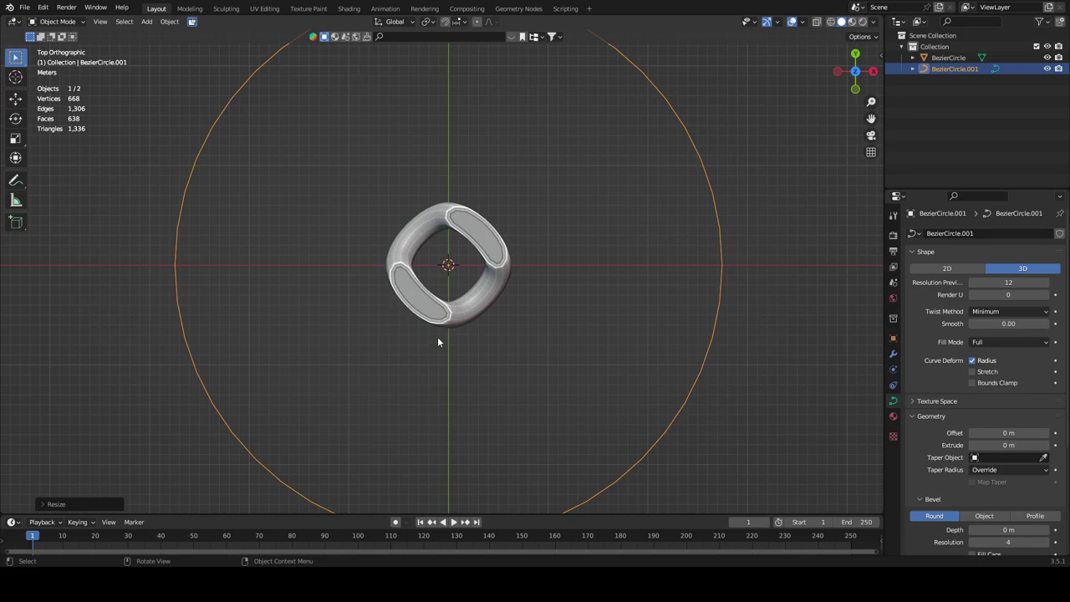
Step: Select the tube mesh and apply Shade Auto Smooth to it
{"action": "left_click", "coordinate": [396, 262]}
{"action": "mouse_move", "coordinate": [397, 262]}
{"action": "middle_mouse_down"}
{"action": "mouse_move", "coordinate": [401, 234]}
{"action": "mouse_move", "coordinate": [394, 256]}
{"action": "middle_mouse_up"}
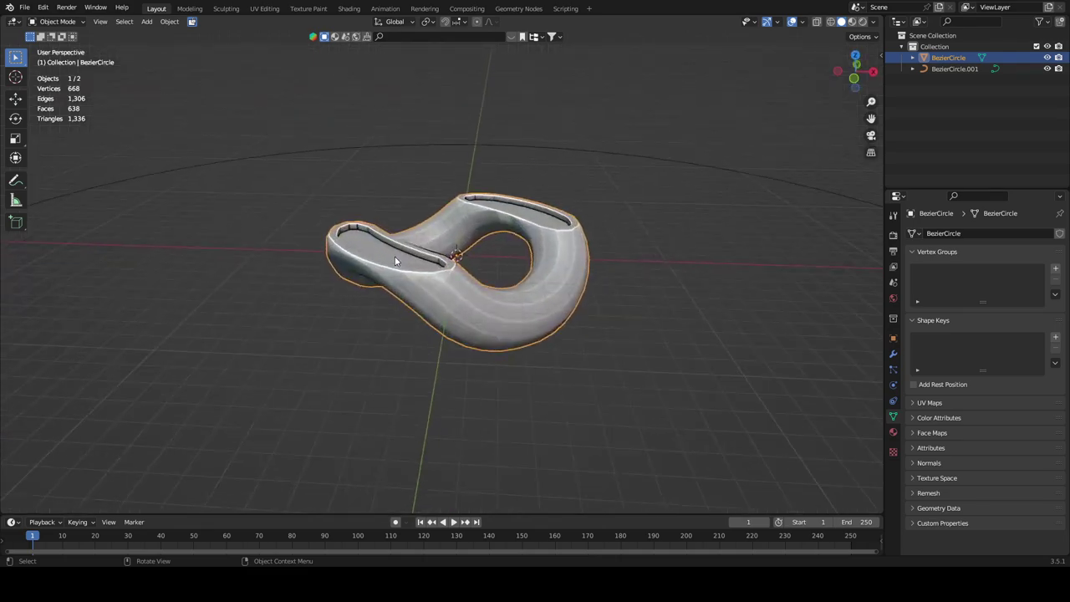
{"action": "right_click", "coordinate": [441, 278]}
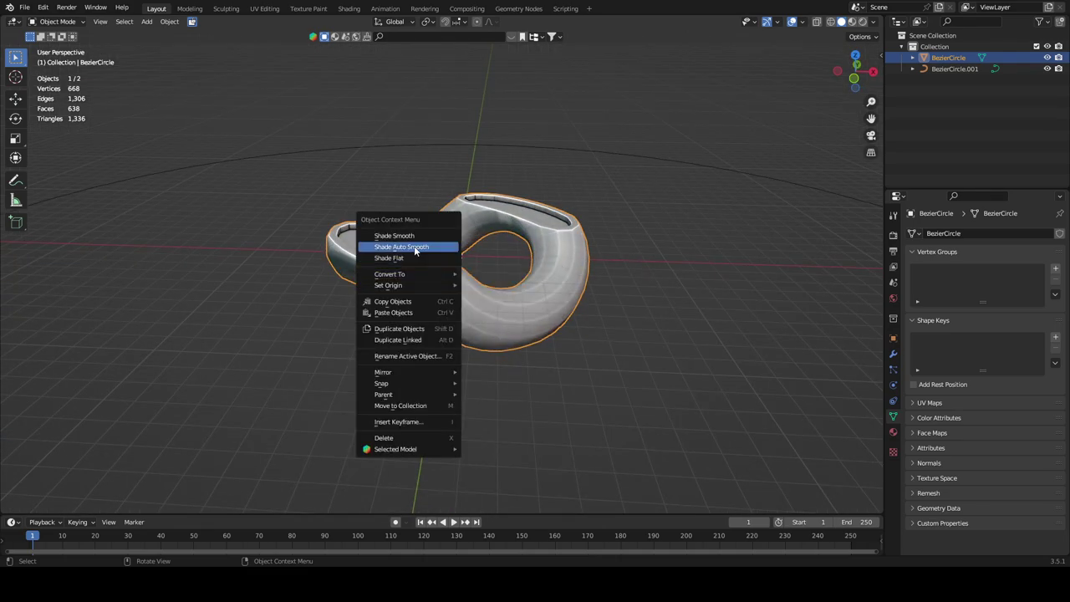
{"action": "right_click", "coordinate": [495, 291]}
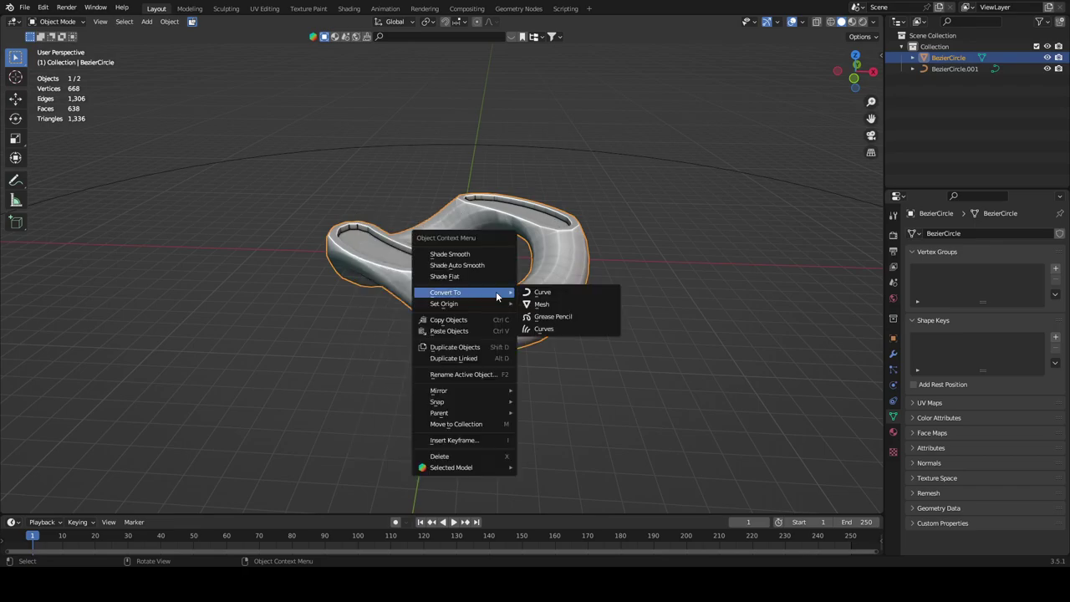
{"action": "left_click", "coordinate": [475, 264]}
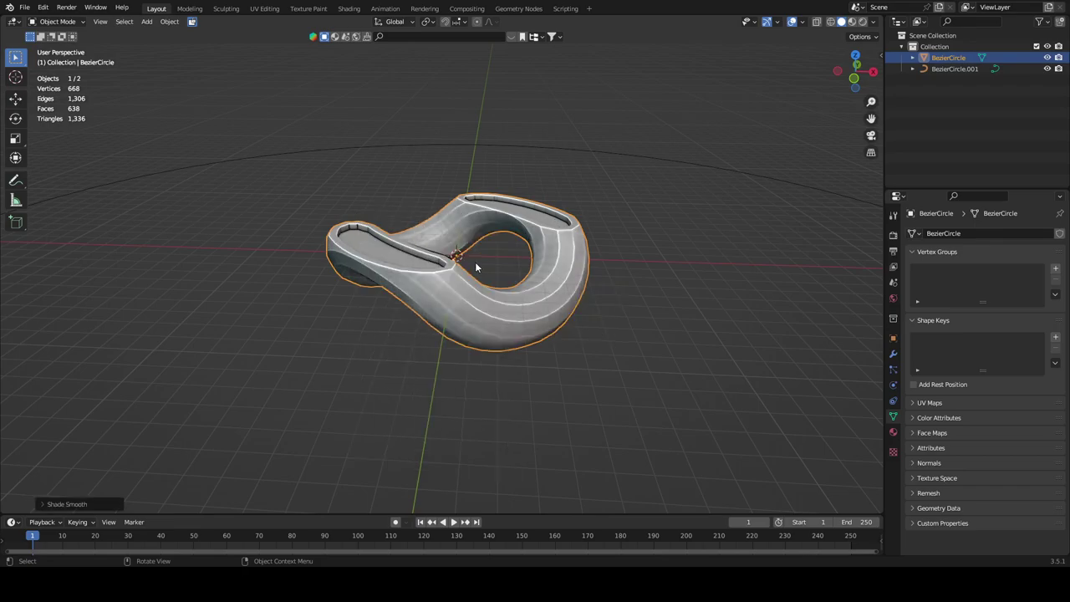
Step: Try plain Shade Smooth on the tube mesh and inspect the recessed faces
{"action": "middle_click_drag", "start_coordinate": [475, 262], "coordinate": [475, 262]}
{"action": "right_click", "coordinate": [446, 345]}
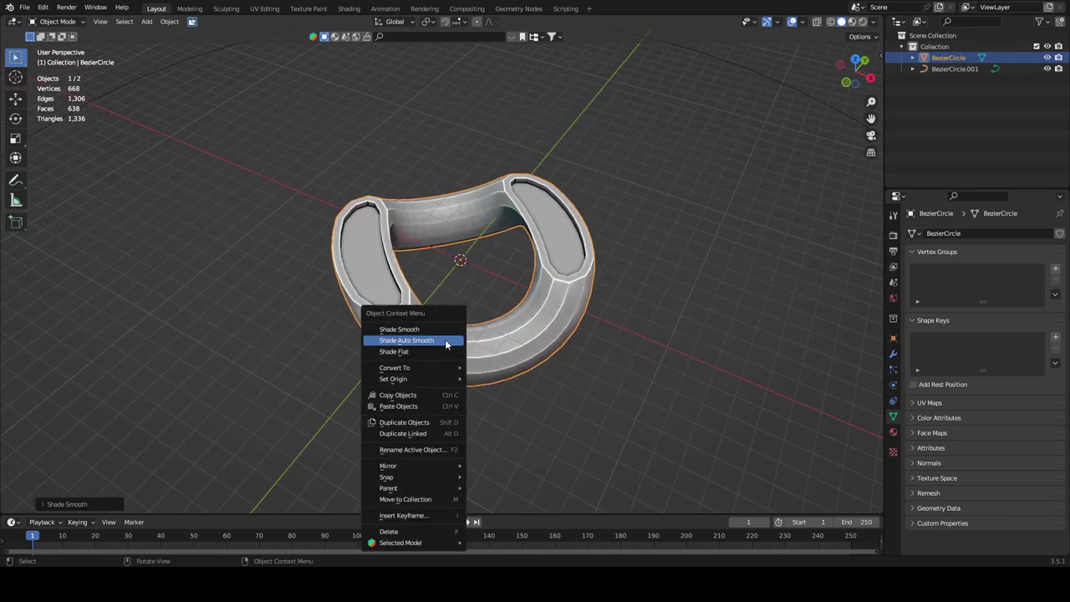
{"action": "left_click", "coordinate": [428, 328]}
{"action": "middle_click_drag", "start_coordinate": [428, 335], "coordinate": [492, 170]}
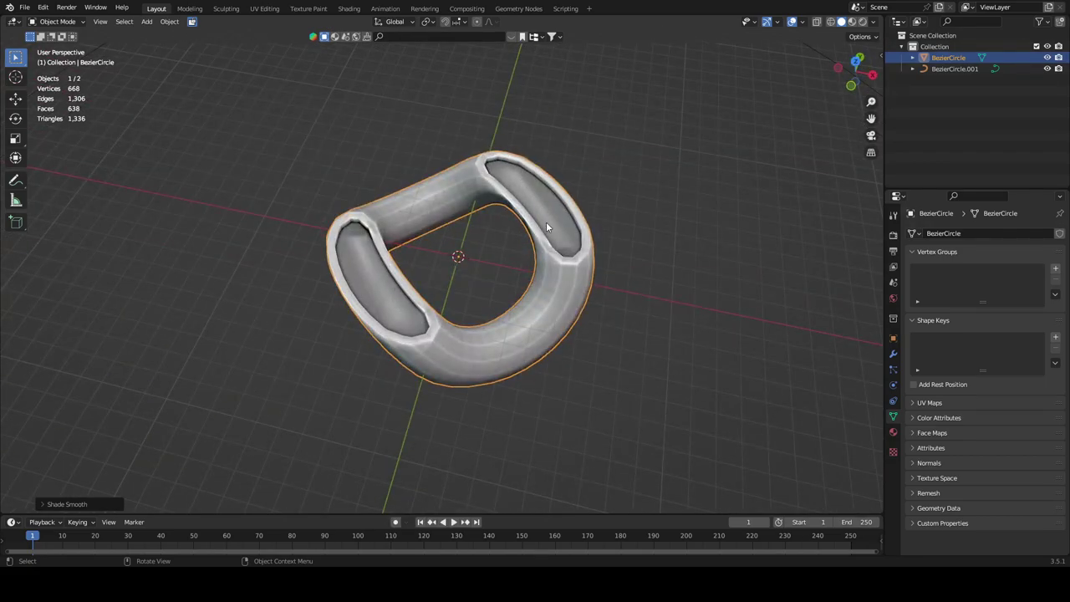
Step: Set the tube mesh's shading back to Shade Auto Smooth
{"action": "key", "text": "KP_8"}
{"action": "key", "text": "KP_8"}
{"action": "right_click", "coordinate": [493, 302]}
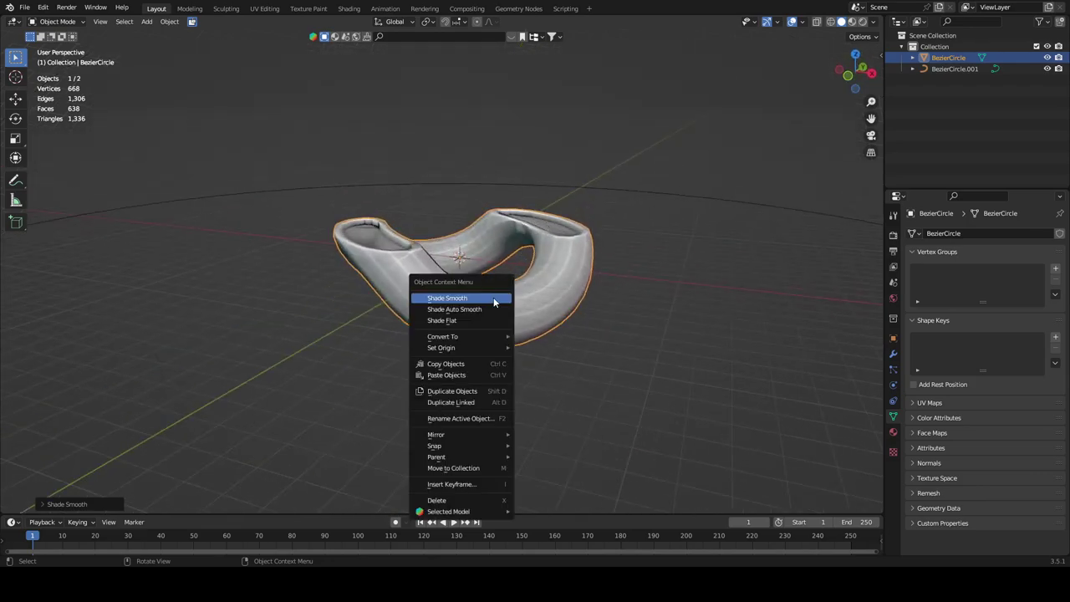
{"action": "left_click", "coordinate": [491, 309]}
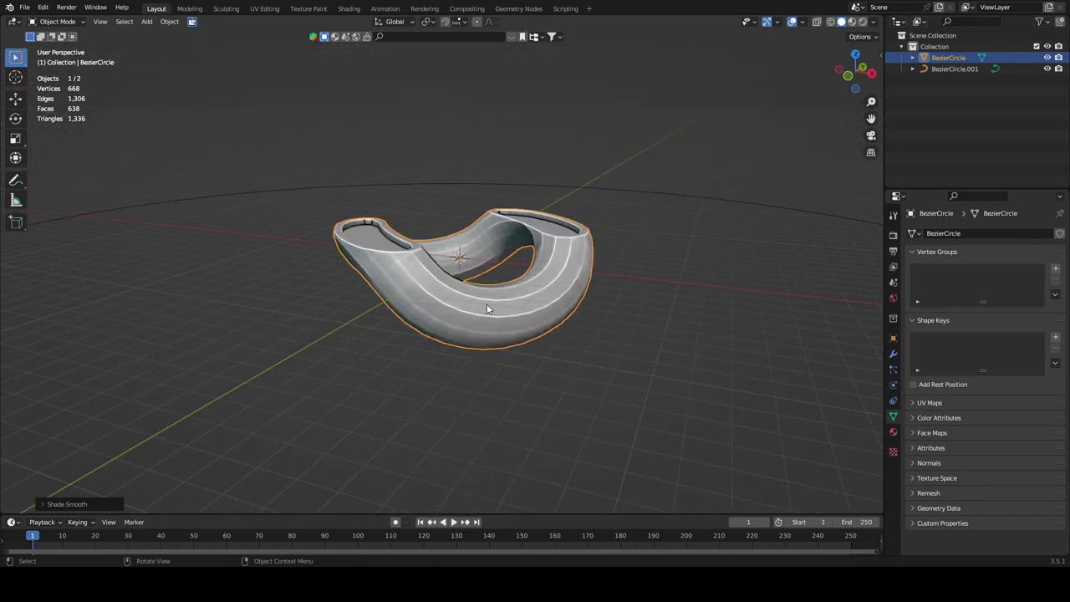
Step: Add an Array modifier to the tube mesh
{"action": "key", "text": "KP_2"}
{"action": "key", "text": "KP_2"}
{"action": "key", "text": "KP_2"}
{"action": "key", "text": "KP_2"}
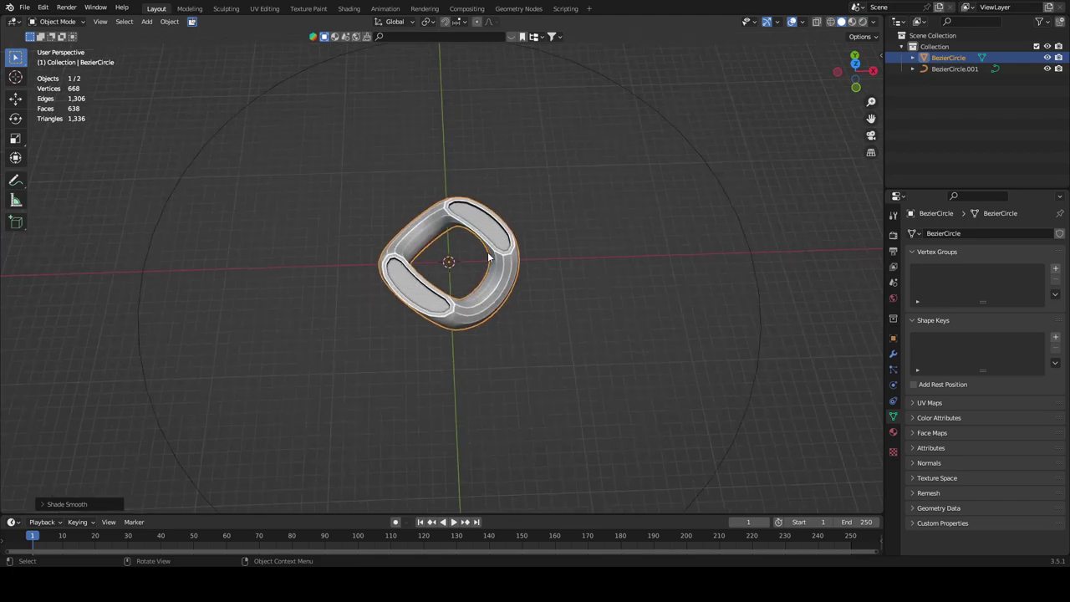
{"action": "left_click", "coordinate": [924, 463]}
{"action": "left_click", "coordinate": [920, 462]}
{"action": "scroll", "coordinate": [451, 223], "scroll_direction": "up", "scroll_amount": 3}
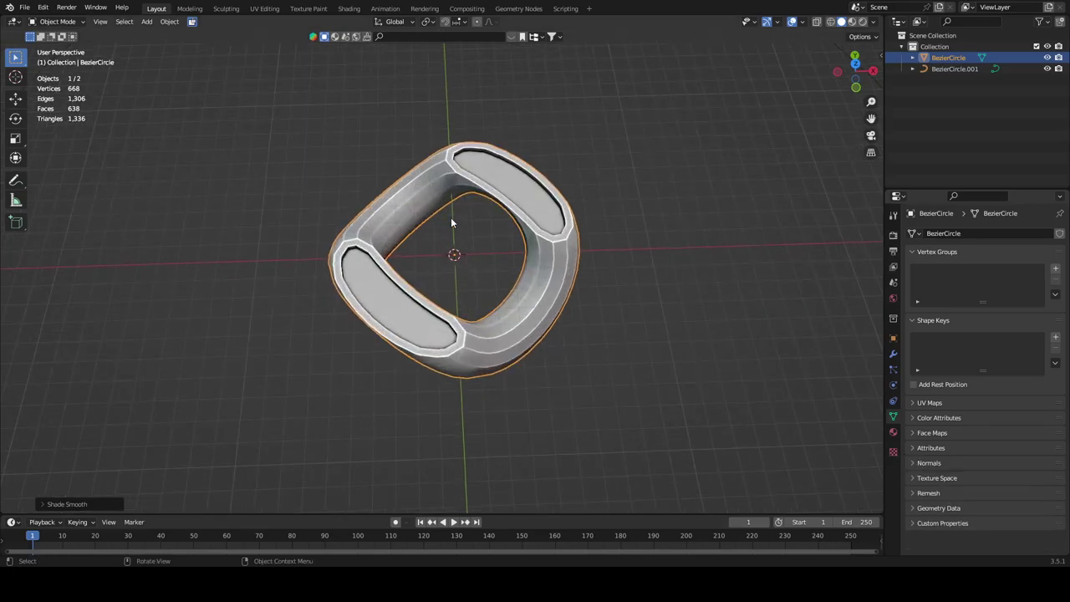
{"action": "scroll", "coordinate": [452, 223], "scroll_direction": "down", "scroll_amount": 5}
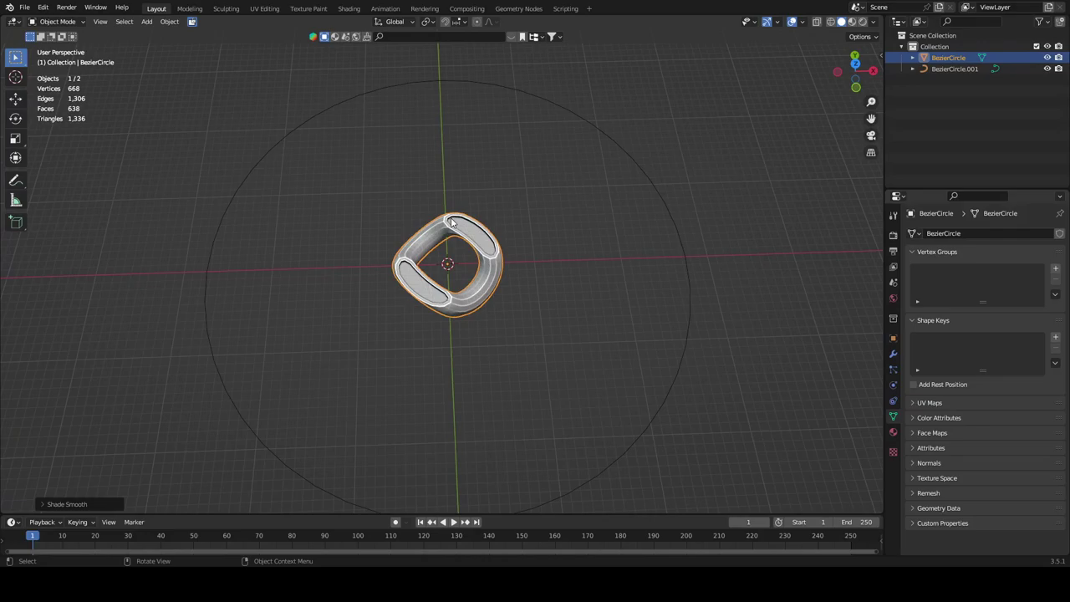
{"action": "key", "text": "KP_7"}
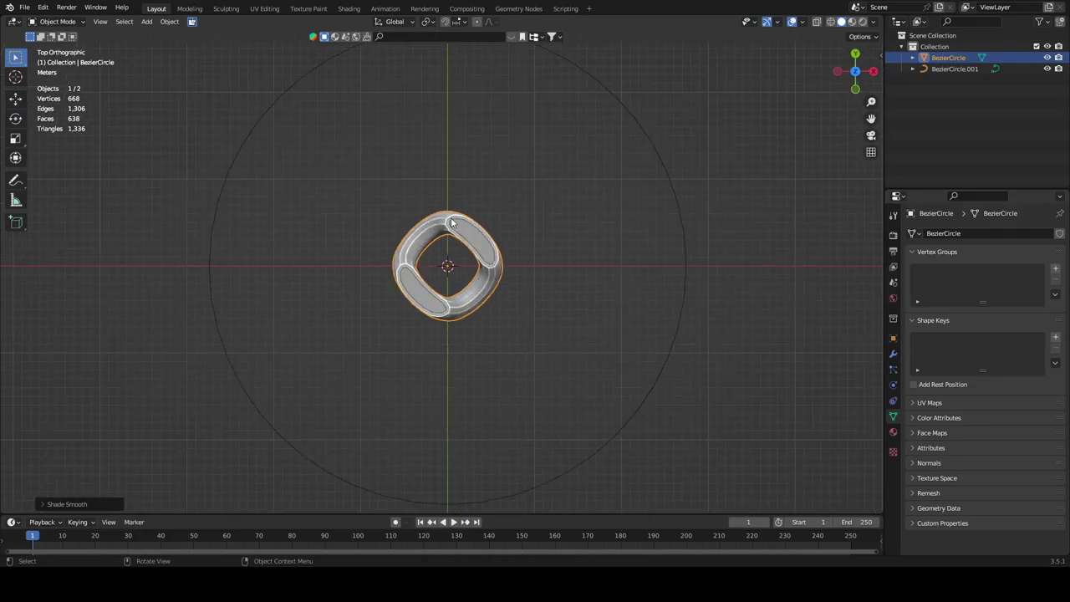
{"action": "middle_click_drag", "start_coordinate": [555, 247], "coordinate": [556, 248]}
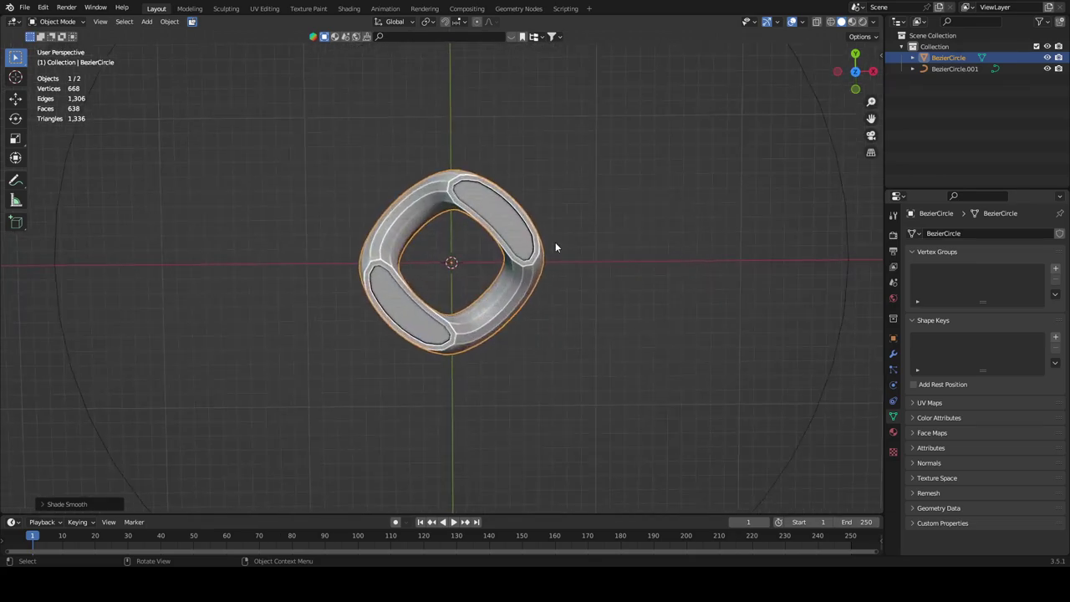
{"action": "left_click", "coordinate": [892, 357]}
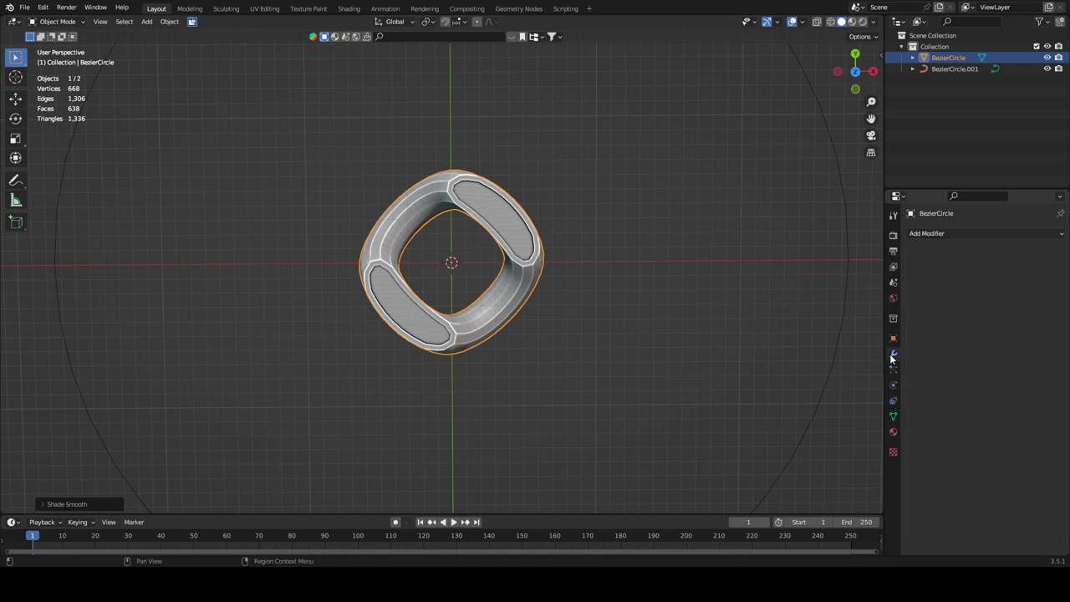
{"action": "left_click", "coordinate": [955, 235]}
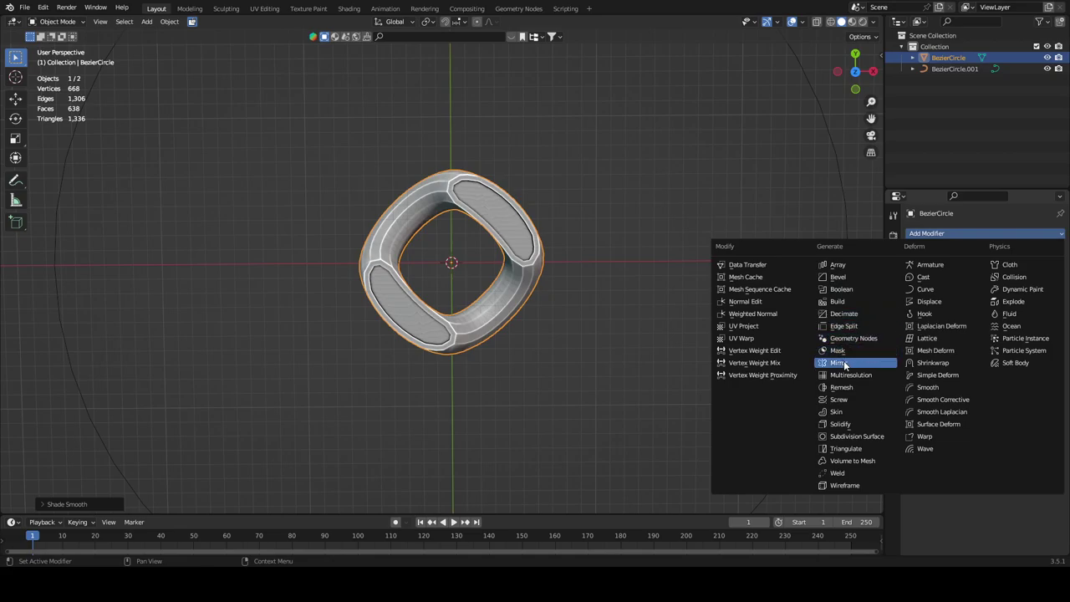
{"action": "left_click", "coordinate": [836, 266]}
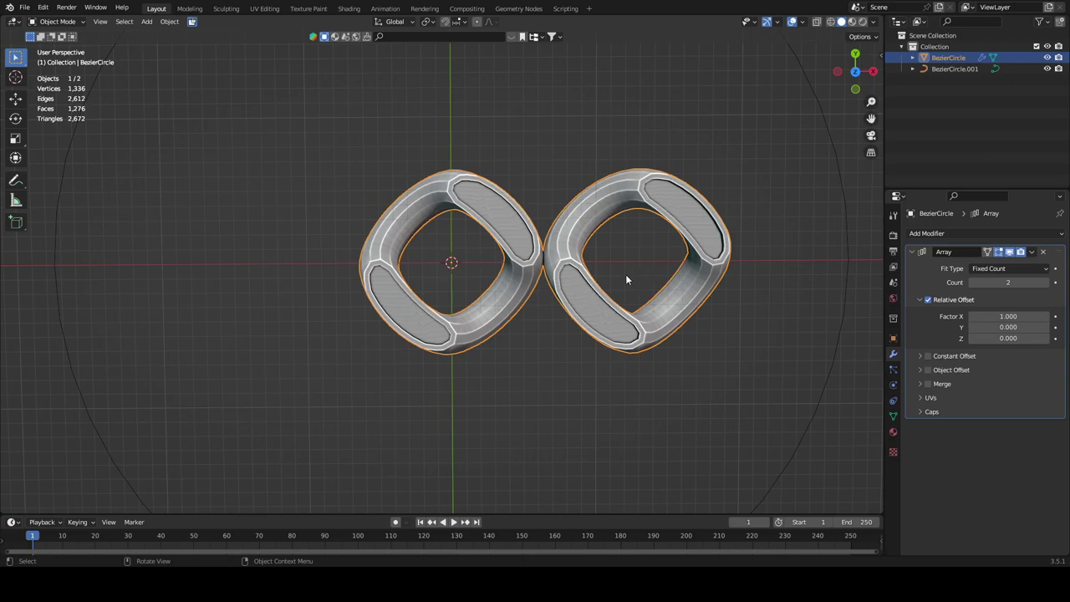
Step: Apply all transforms to the arrayed tube mesh
{"action": "middle_click_drag", "start_coordinate": [430, 208], "coordinate": [461, 248]}
{"action": "scroll", "coordinate": [462, 248], "scroll_direction": "up", "scroll_amount": 3}
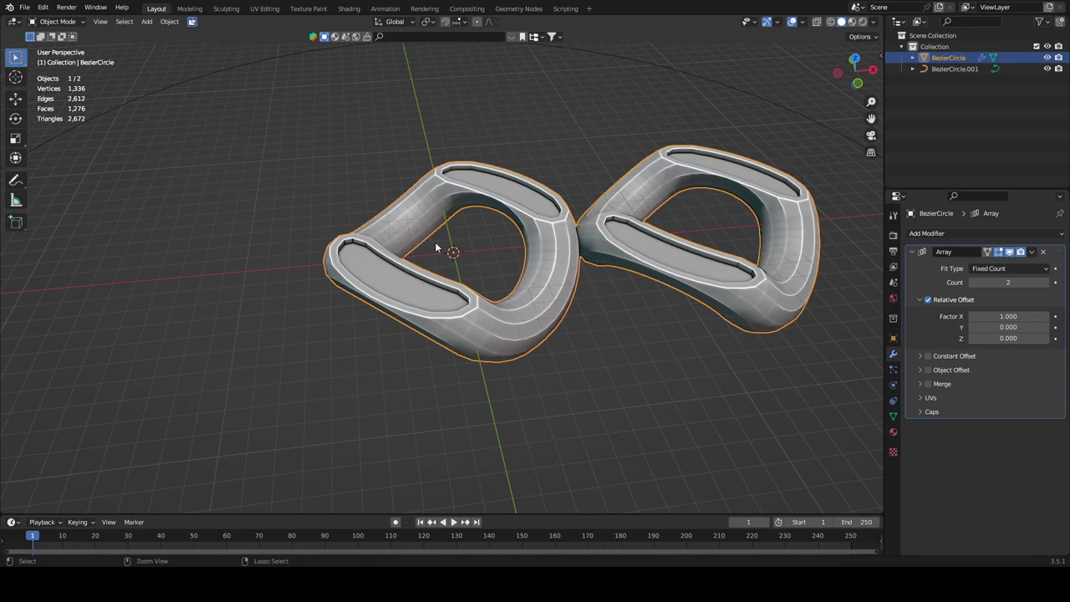
{"action": "key", "text": "ctrl+a"}
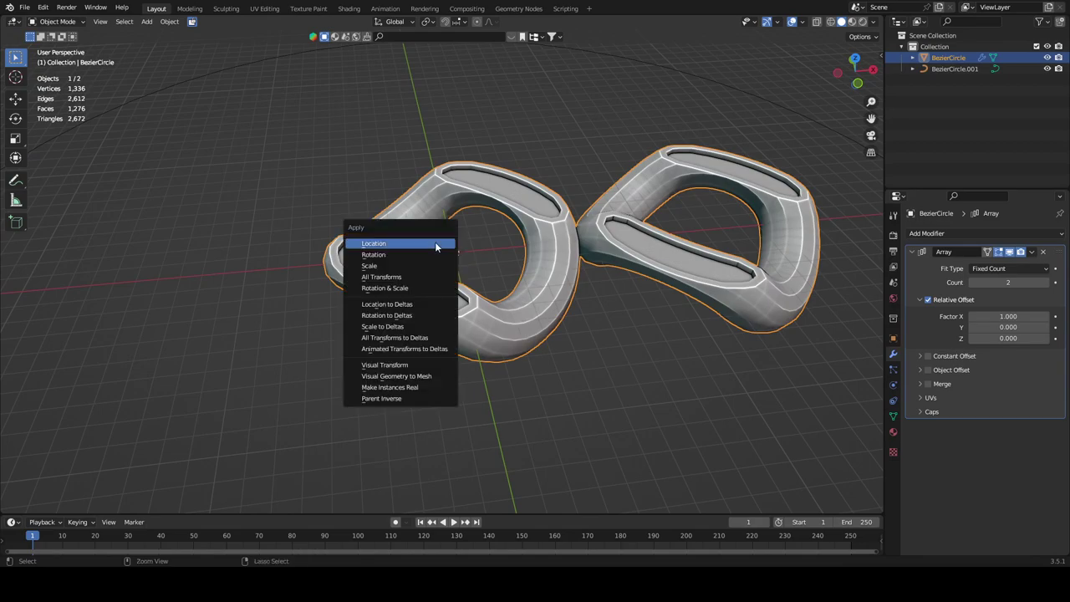
{"action": "left_click", "coordinate": [386, 279]}
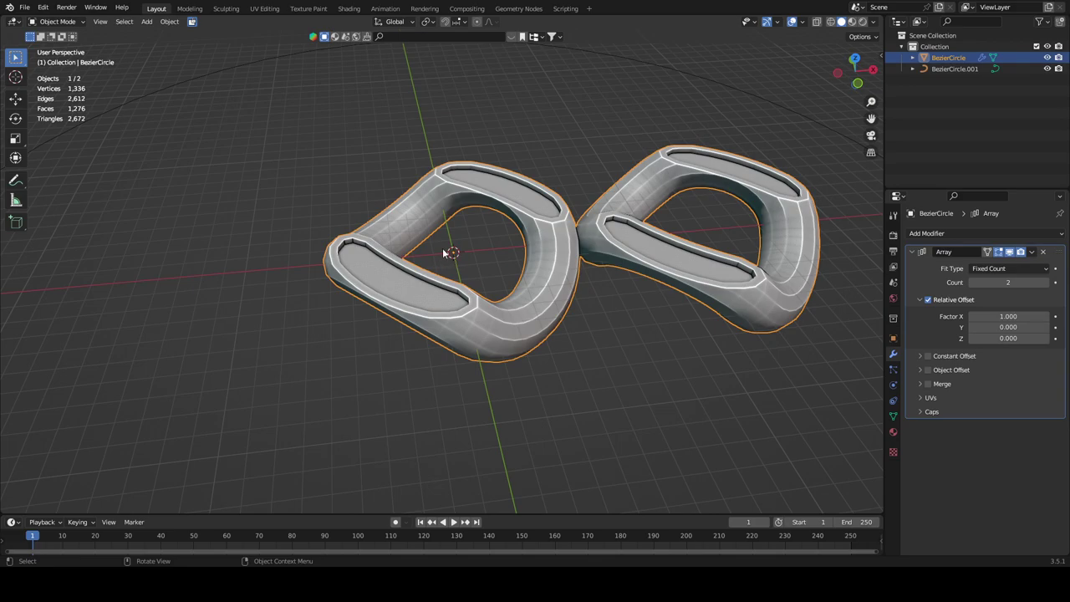
Step: Set the array's relative offset factor X to 0.600 so the neighbouring links interlock
{"action": "middle_click_drag", "start_coordinate": [443, 252], "coordinate": [451, 258]}
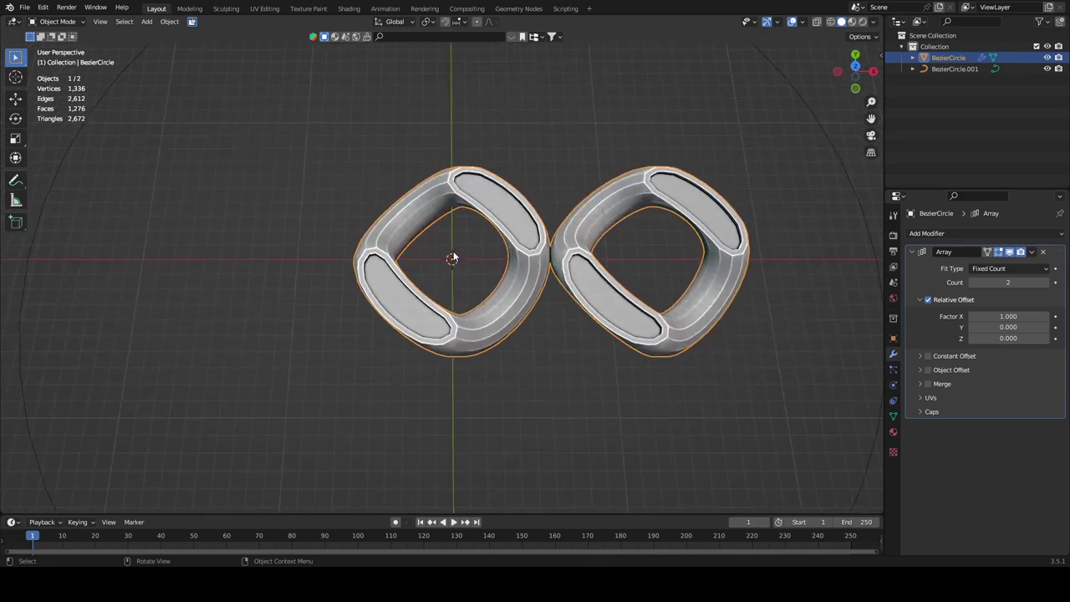
{"action": "key", "text": "KP_7"}
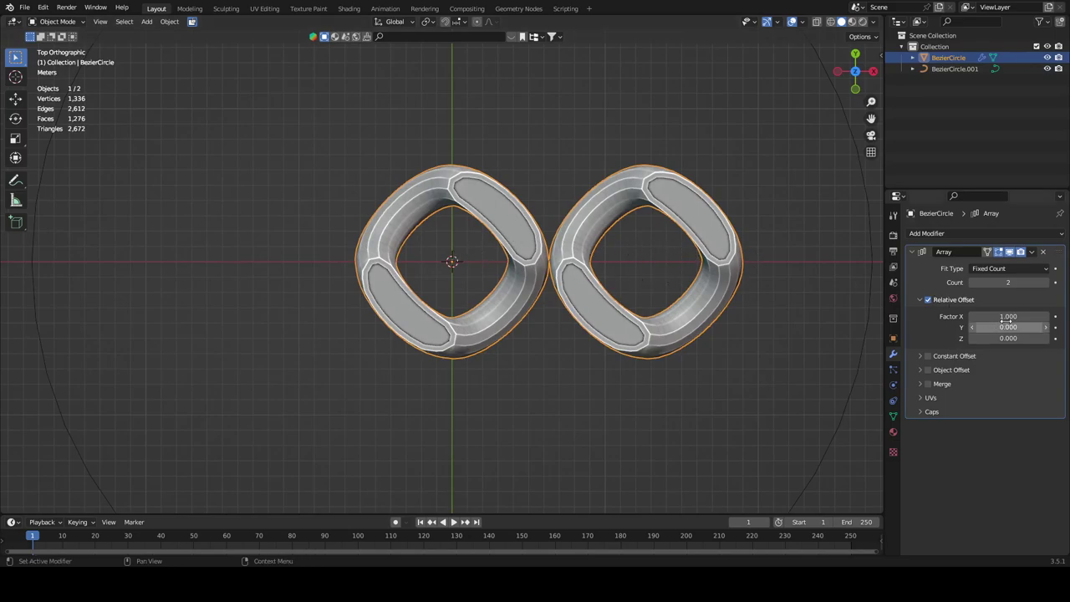
{"action": "mouse_move", "coordinate": [1008, 316]}
{"action": "left_mouse_down"}
{"action": "mouse_move", "coordinate": [961, 316]}
{"action": "mouse_move", "coordinate": [1016, 316]}
{"action": "mouse_move", "coordinate": [975, 316]}
{"action": "mouse_move", "coordinate": [1000, 316]}
{"action": "left_mouse_up"}
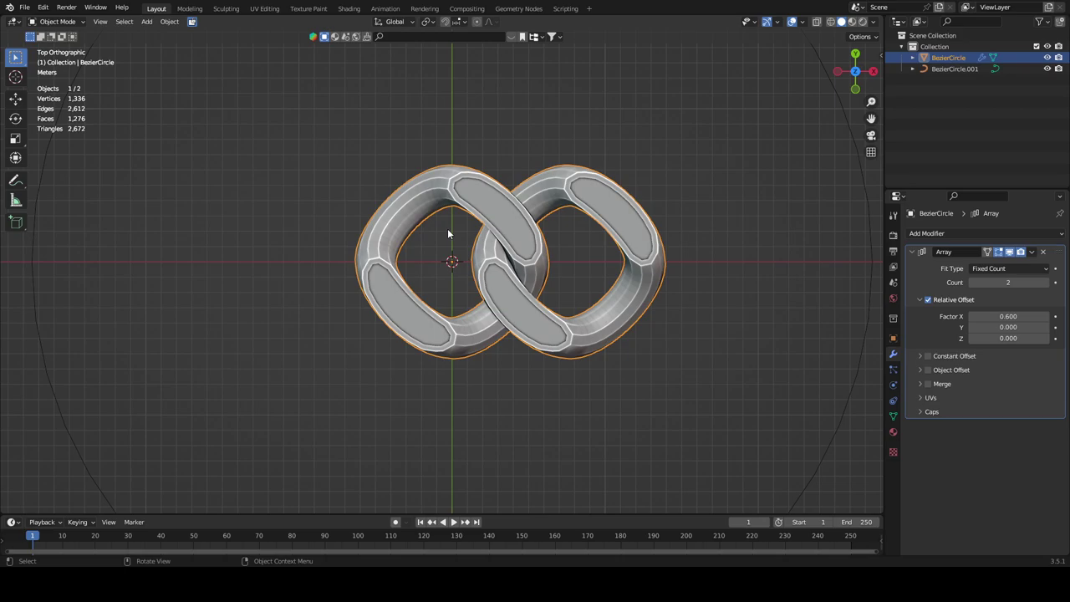
Step: Set the array's count to 35 to extend the links into a long chain
{"action": "scroll", "coordinate": [447, 228], "scroll_direction": "down", "scroll_amount": 4}
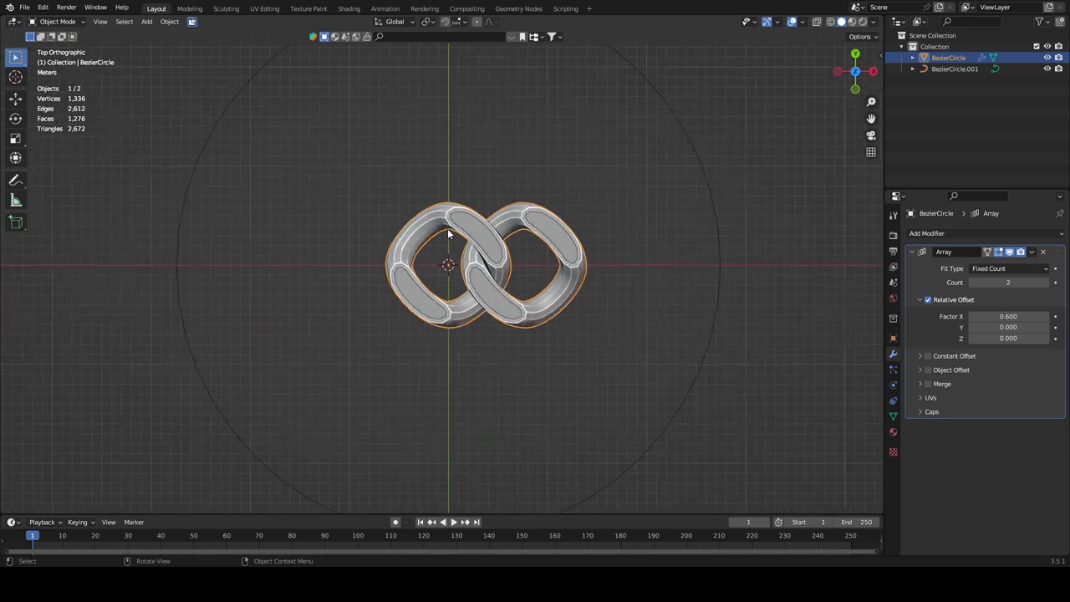
{"action": "double_click", "coordinate": [1003, 283]}
{"action": "type", "text": "22"}
{"action": "key", "text": "Return"}
{"action": "left_click_drag", "start_coordinate": [1008, 283], "coordinate": [1043, 282]}
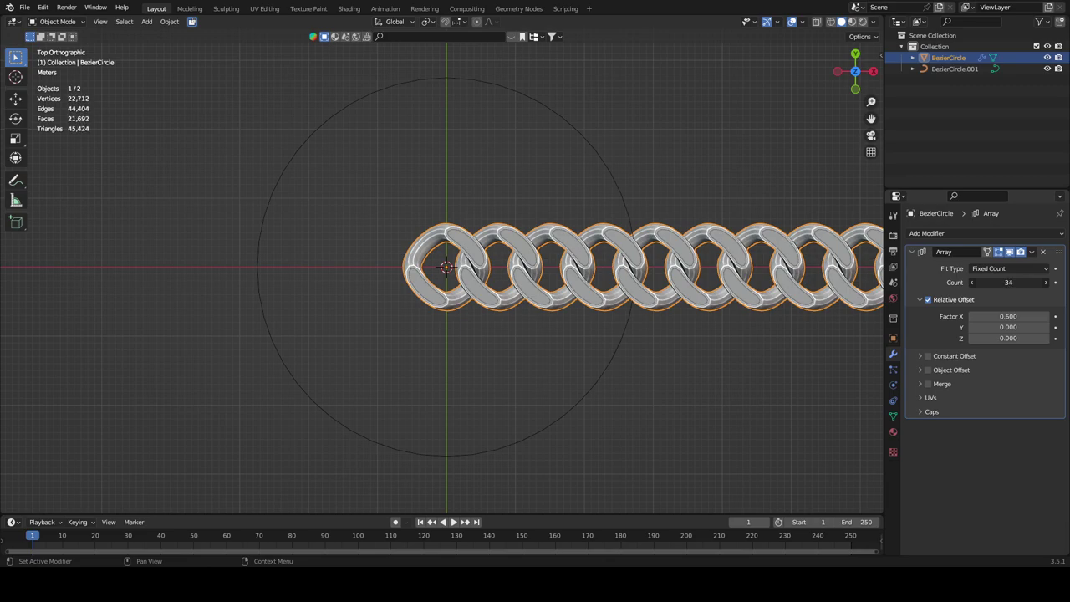
{"action": "left_click_drag", "start_coordinate": [1043, 282], "coordinate": [1046, 283]}
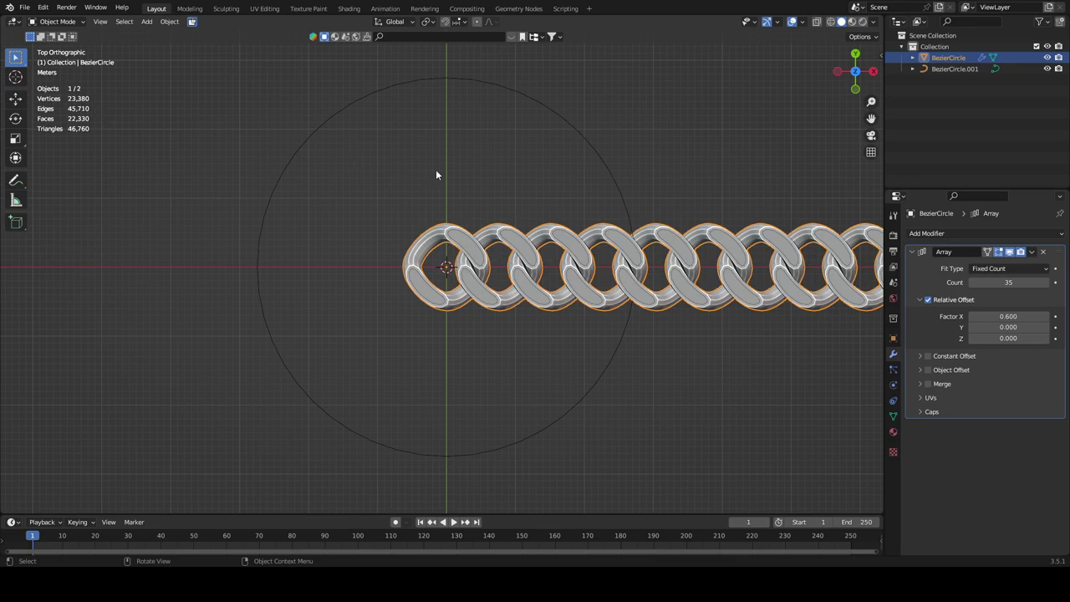
Step: Add a Curve modifier to the chain and assign the large Bezier circle as its curve object
{"action": "left_click", "coordinate": [957, 233]}
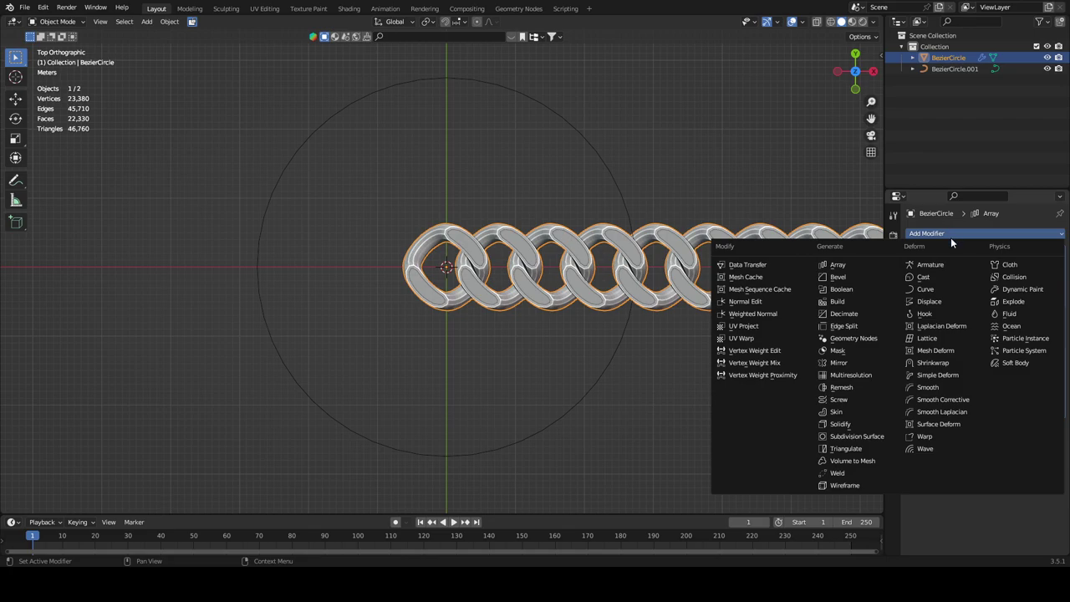
{"action": "left_click", "coordinate": [933, 235]}
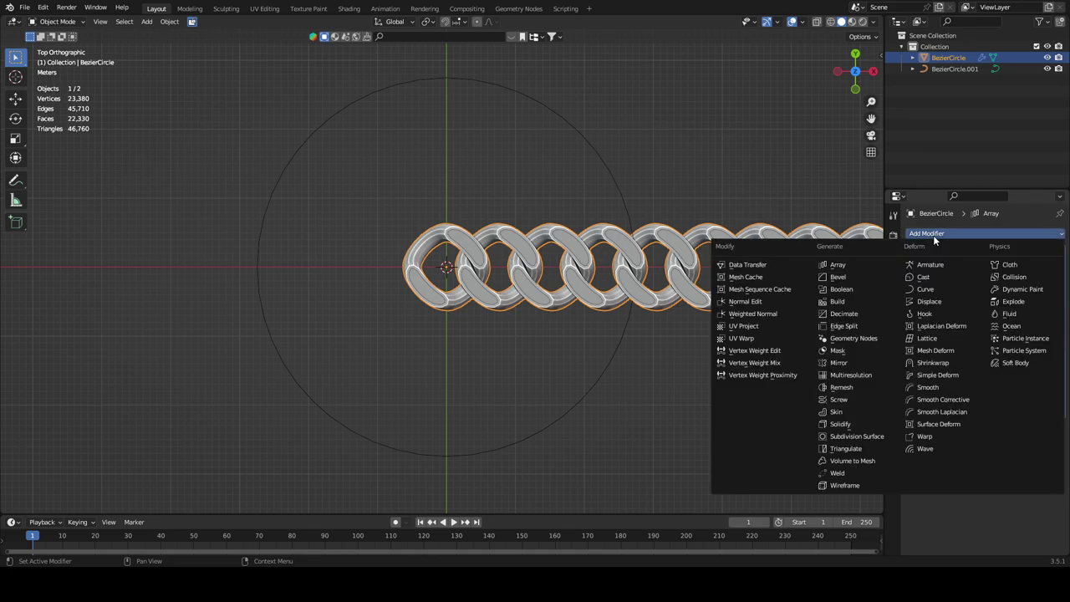
{"action": "left_click", "coordinate": [937, 289]}
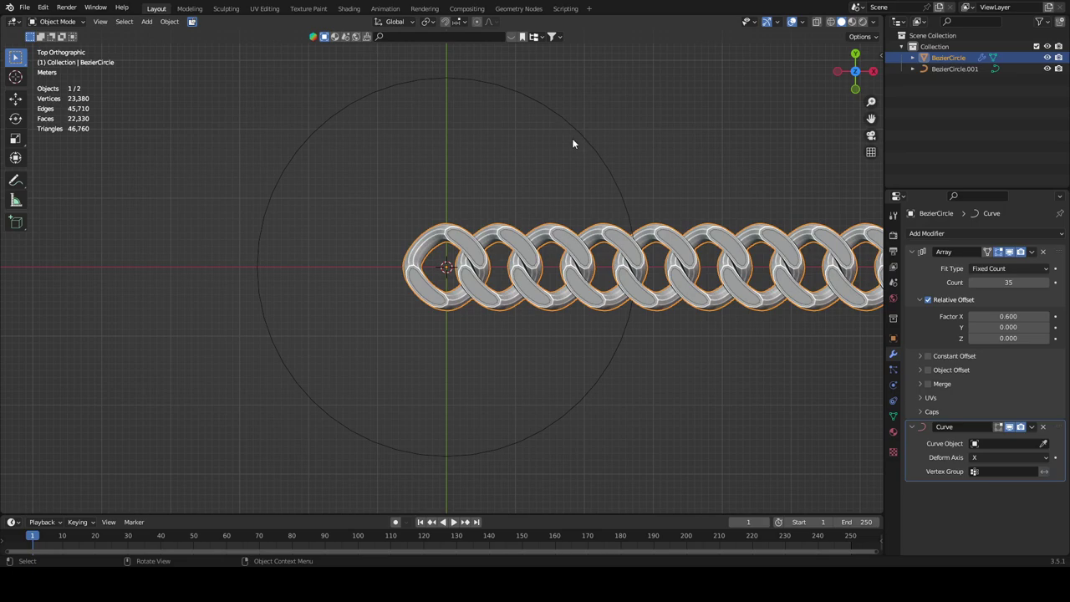
{"action": "left_click", "coordinate": [1043, 444]}
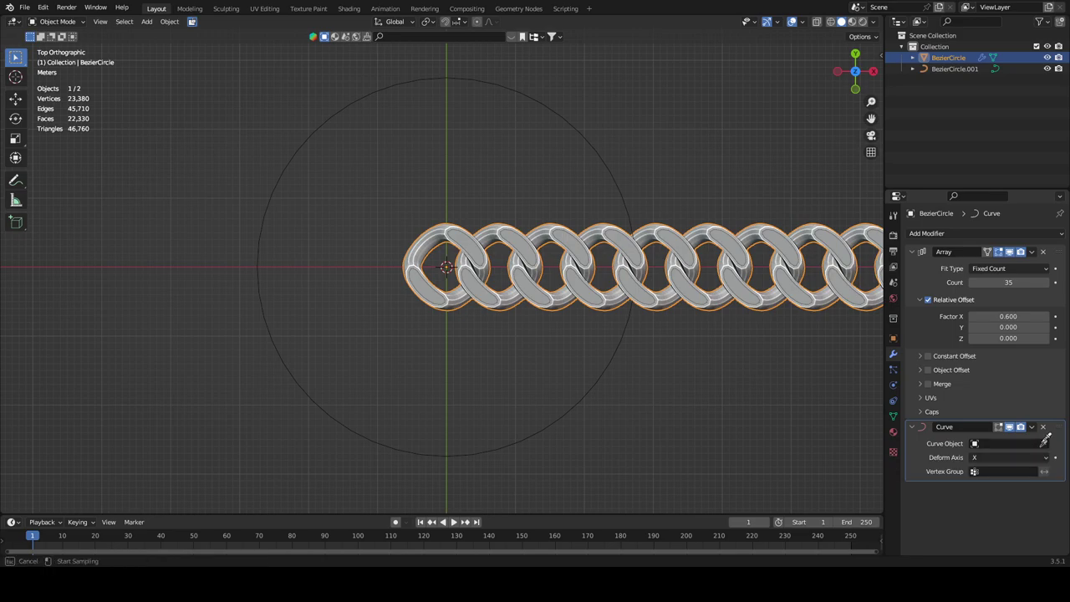
{"action": "left_click", "coordinate": [598, 146]}
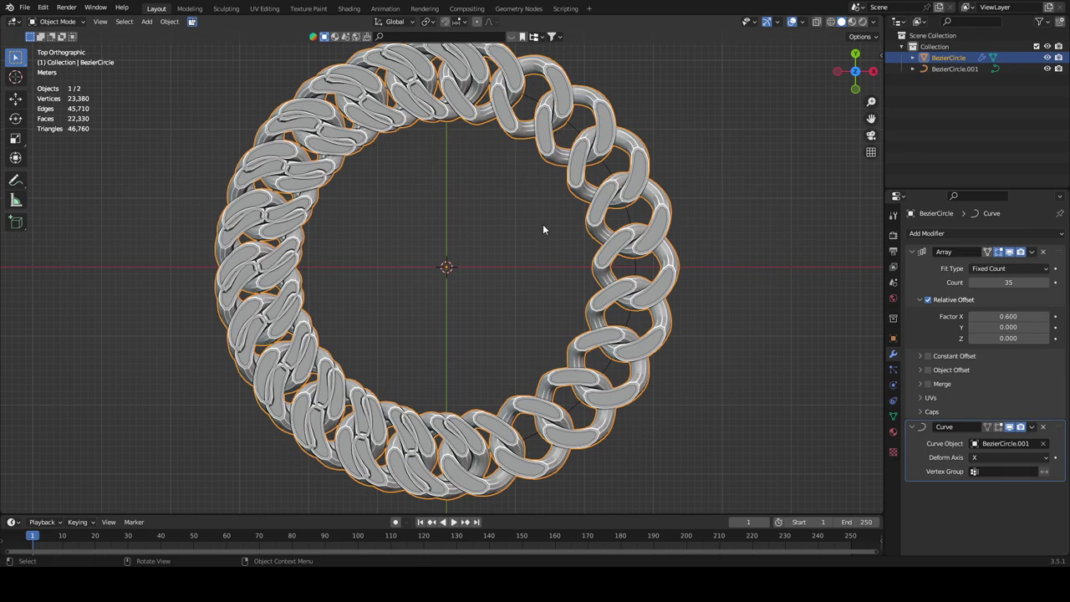
Step: Scale the chain mesh to about 0.65 so its links fit once around the ring, and inspect the result
{"action": "key", "text": "s"}
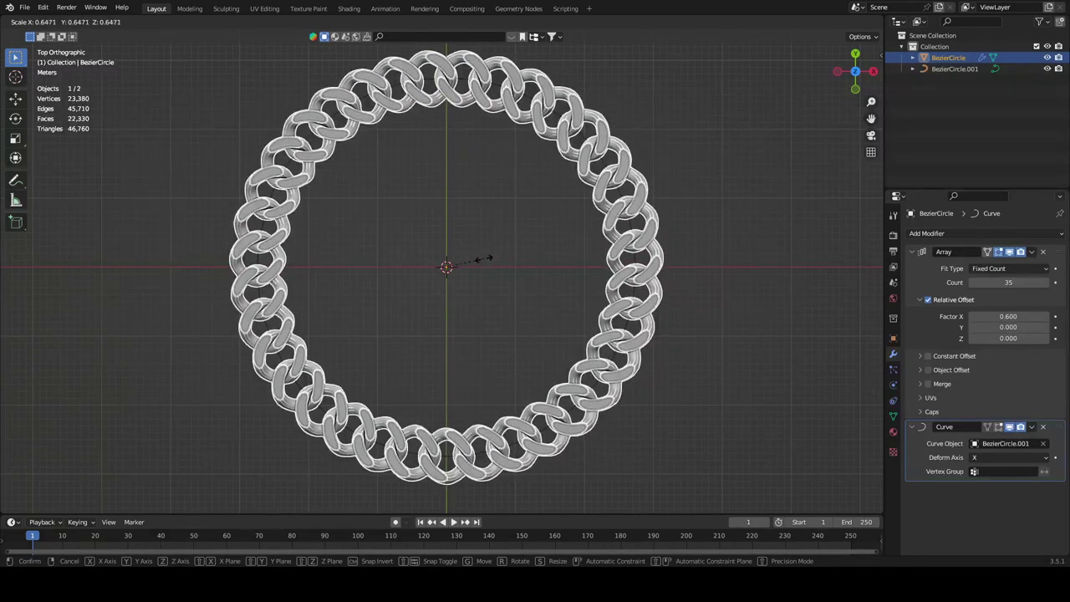
{"action": "left_click", "coordinate": [484, 260]}
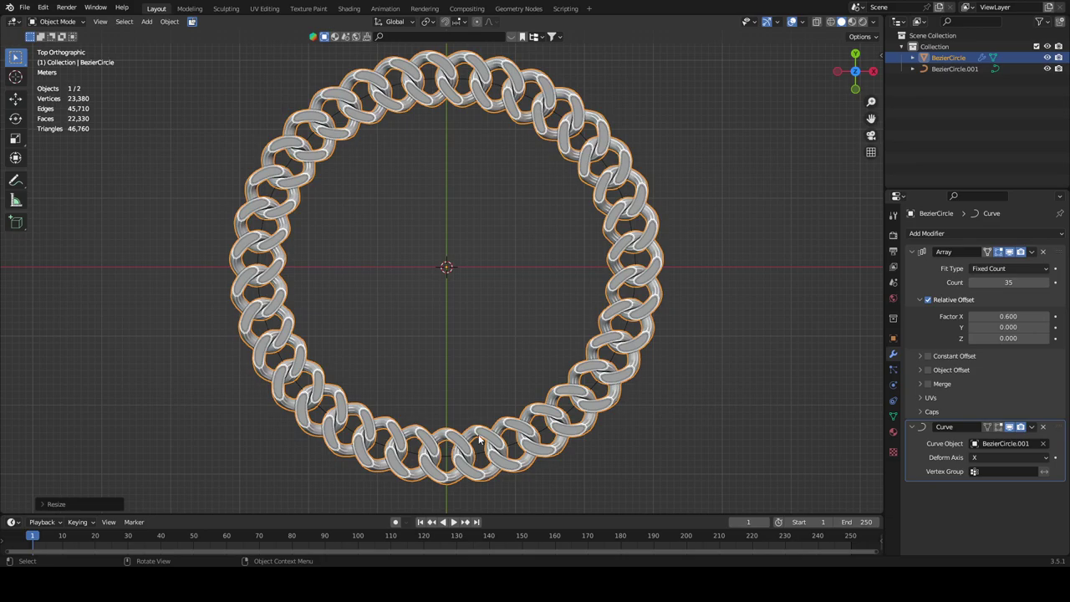
{"action": "middle_click_drag", "start_coordinate": [321, 299], "coordinate": [321, 304]}
{"action": "middle_click_drag", "start_coordinate": [321, 304], "coordinate": [321, 301]}
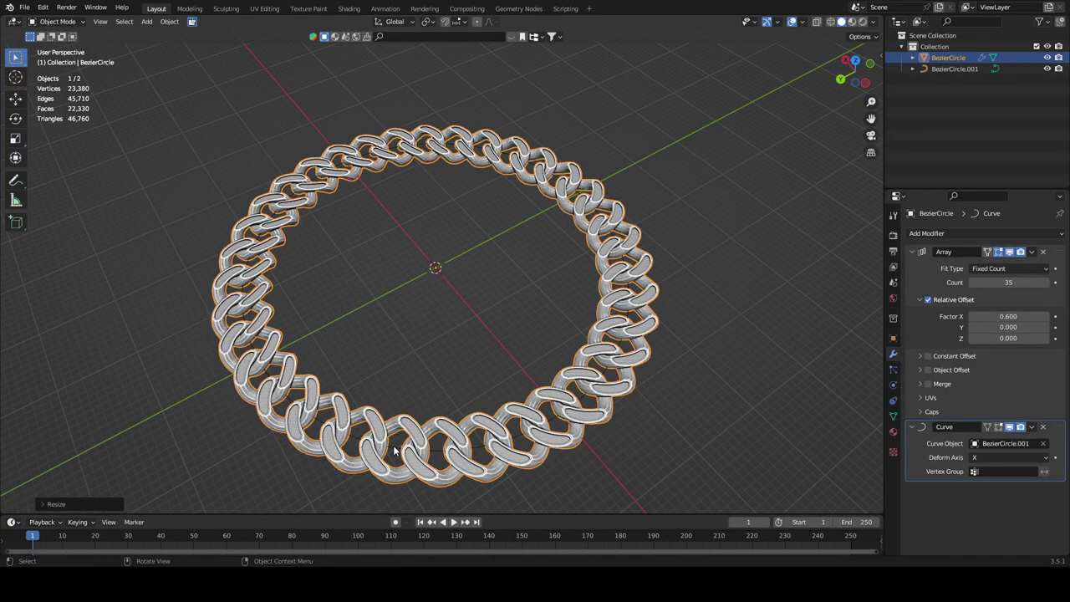
{"action": "middle_click_drag", "start_coordinate": [458, 307], "coordinate": [458, 308]}
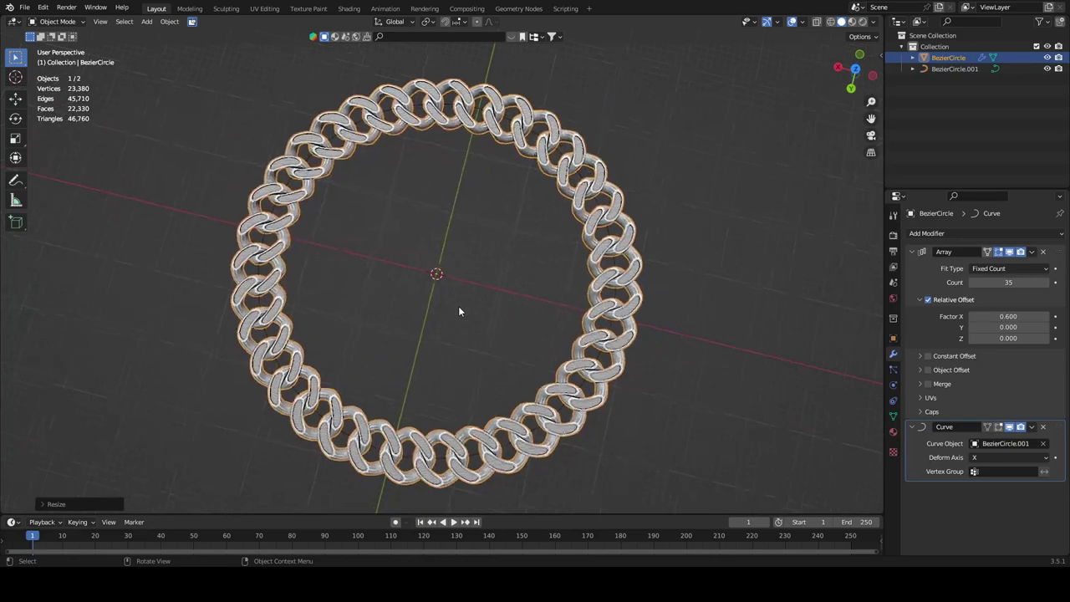
{"action": "scroll", "coordinate": [458, 306], "scroll_direction": "down", "scroll_amount": 1}
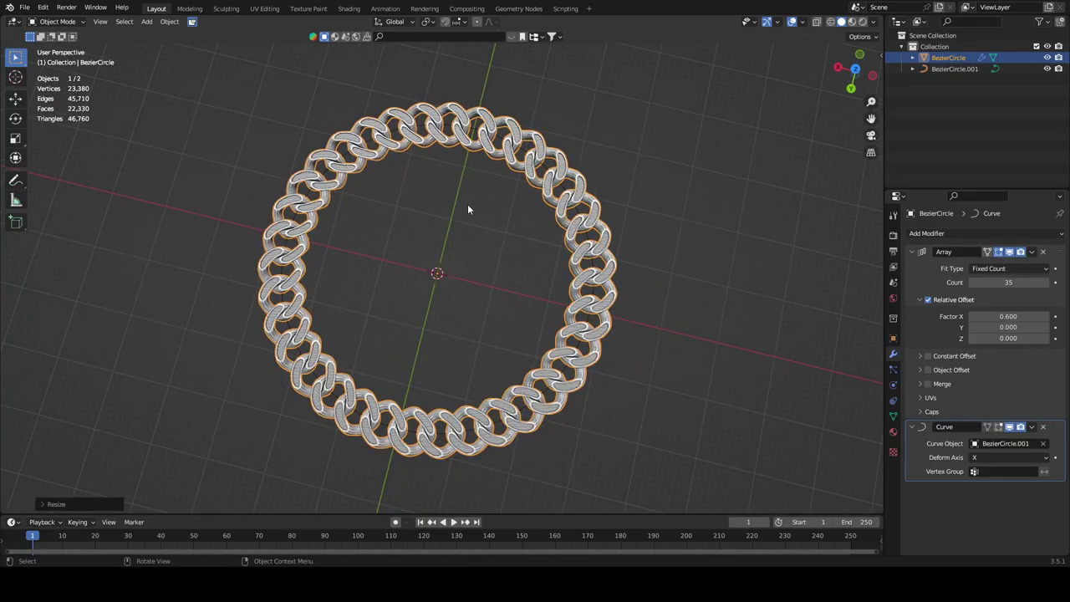
Step: Edit the Bezier circle, moving one control point with its handles about 21.7 m down along Z, and return to Object Mode
{"action": "left_click", "coordinate": [450, 127]}
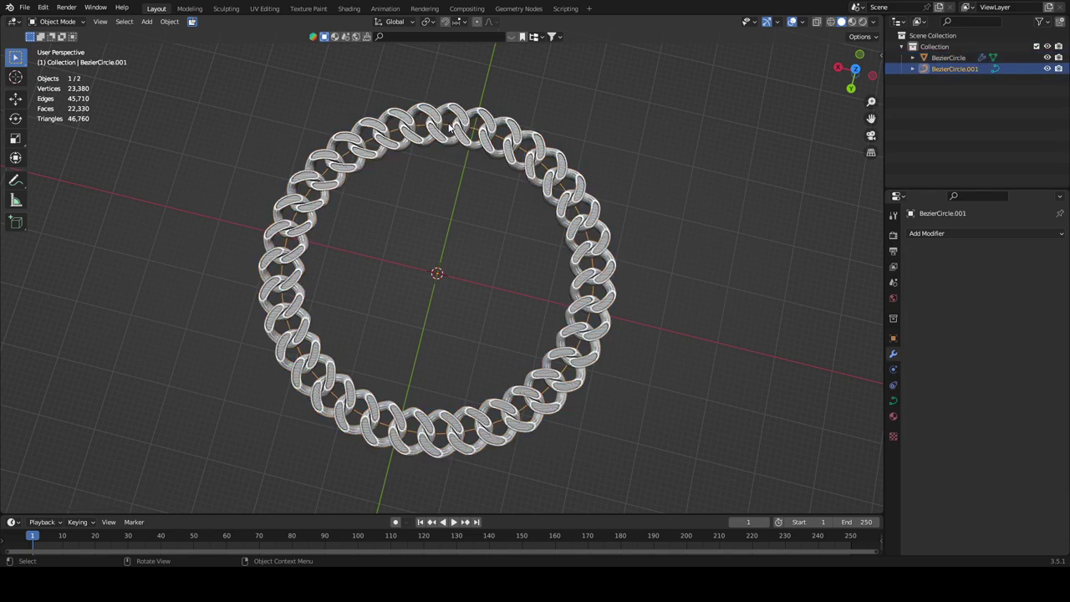
{"action": "key", "text": "Tab"}
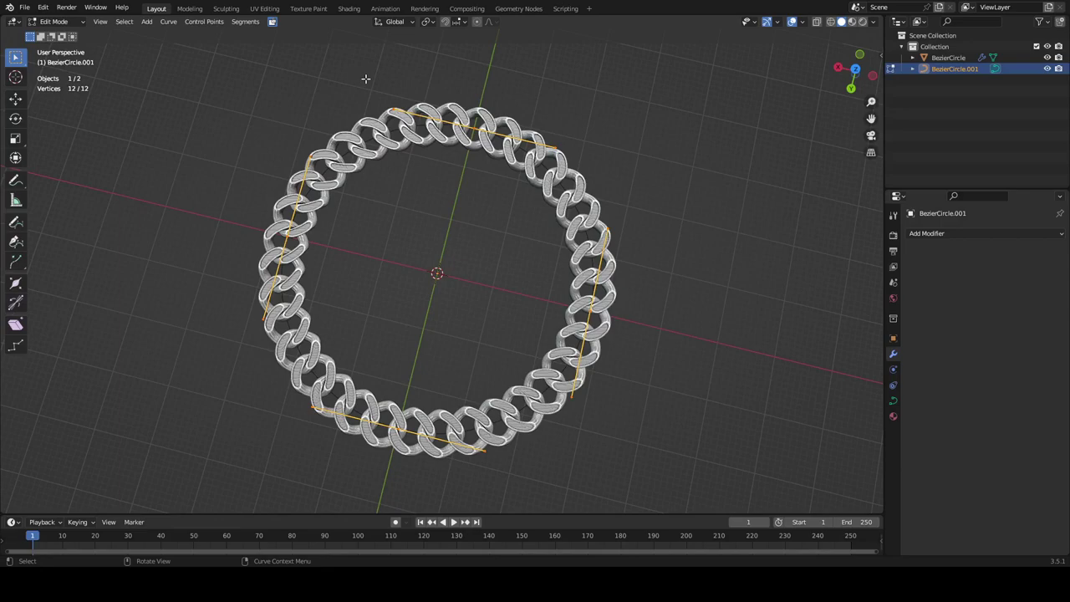
{"action": "key", "text": "KP_7"}
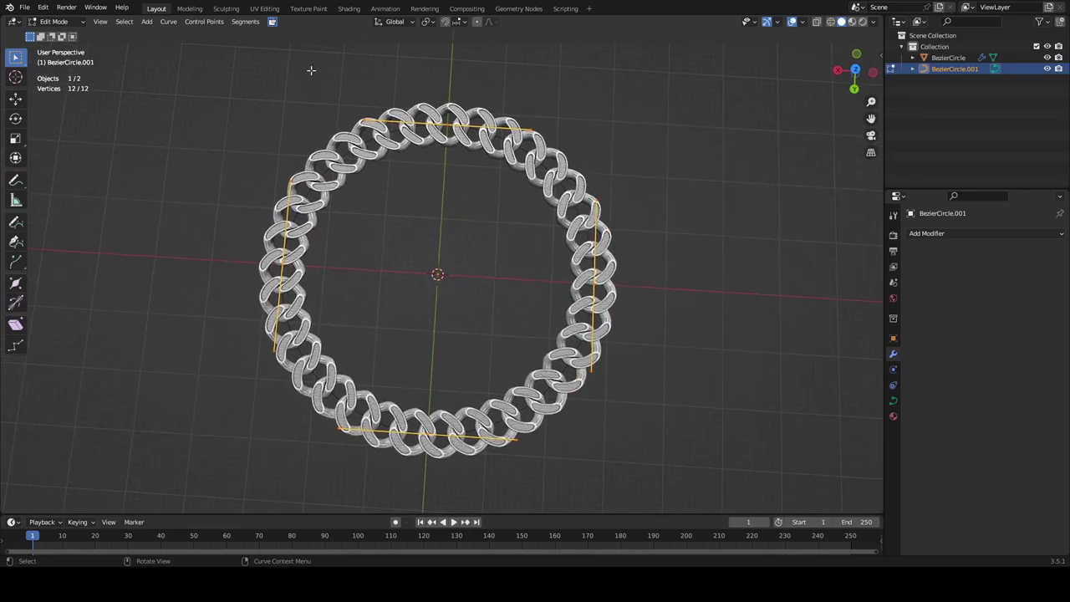
{"action": "left_click_drag", "start_coordinate": [311, 68], "coordinate": [483, 143]}
{"action": "left_click_drag", "start_coordinate": [287, 378], "coordinate": [523, 455]}
{"action": "middle_click_drag", "start_coordinate": [525, 482], "coordinate": [527, 482]}
{"action": "key", "text": "g"}
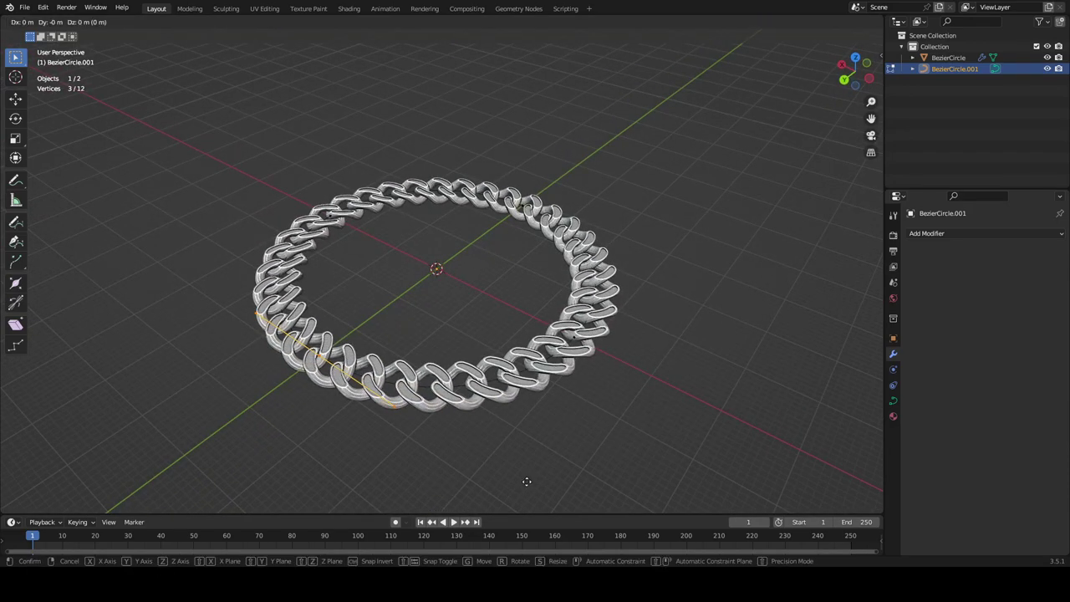
{"action": "key", "text": "z"}
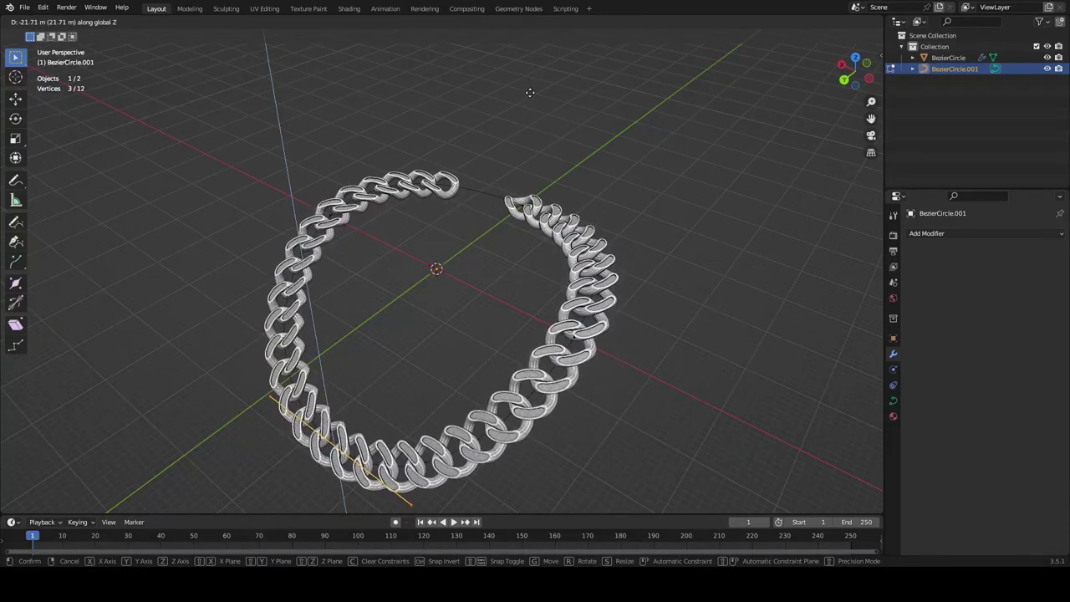
{"action": "left_click", "coordinate": [528, 91]}
{"action": "middle_click_drag", "start_coordinate": [528, 92], "coordinate": [528, 91]}
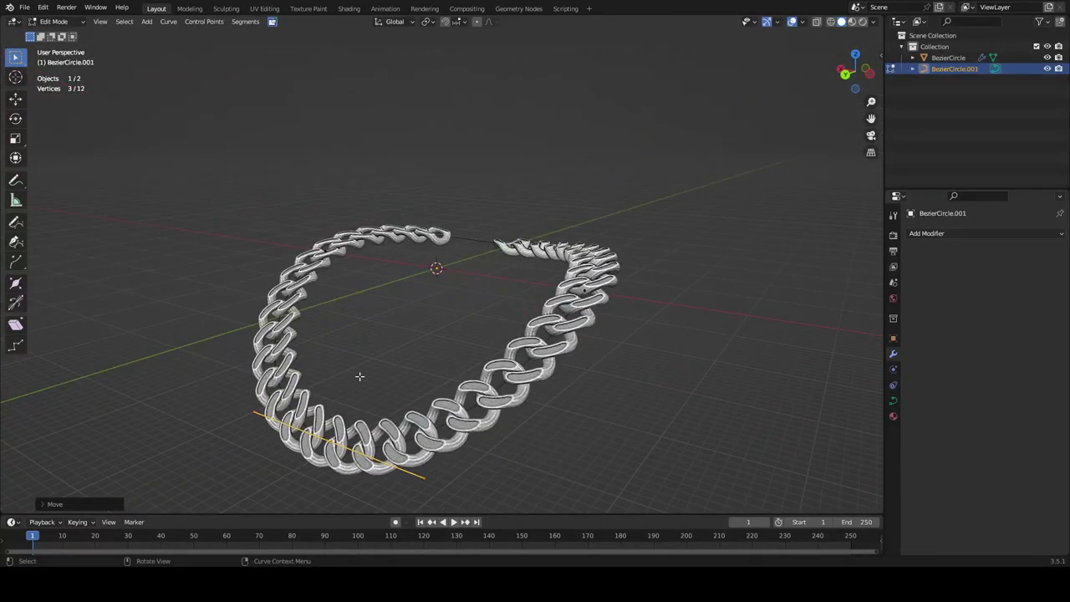
{"action": "middle_click_drag", "start_coordinate": [365, 356], "coordinate": [363, 357]}
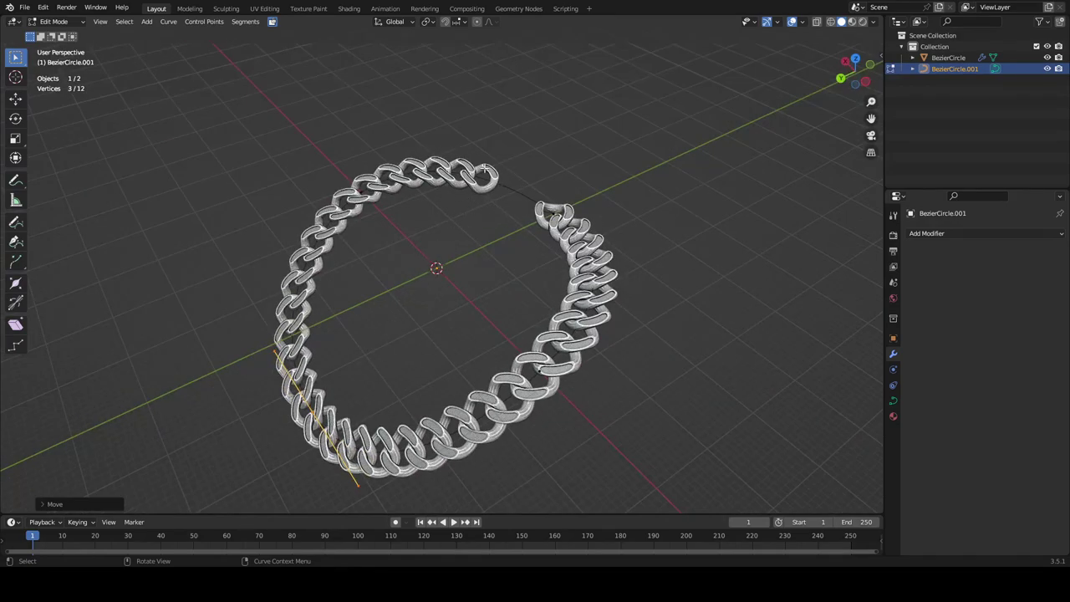
{"action": "key", "text": "Tab"}
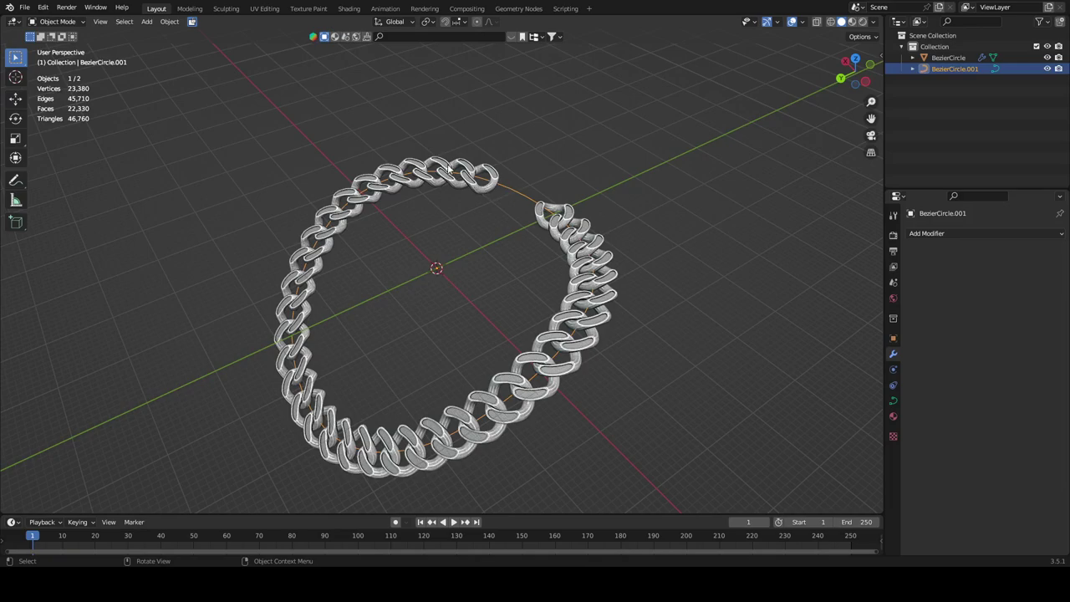
Step: Set the chain's array count to 38 and scale the chain mesh slightly so its two ends meet around the curve
{"action": "left_click", "coordinate": [473, 184]}
{"action": "left_click", "coordinate": [1049, 283]}
{"action": "left_click", "coordinate": [1048, 283]}
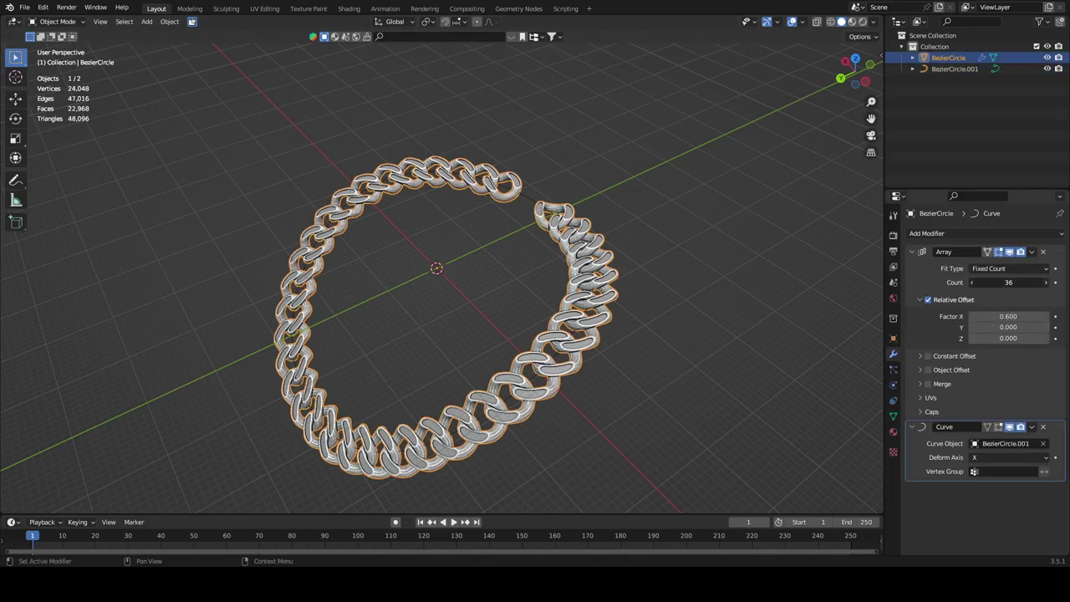
{"action": "left_click", "coordinate": [1048, 283]}
{"action": "middle_click_drag", "start_coordinate": [632, 264], "coordinate": [585, 238]}
{"action": "key", "text": "s"}
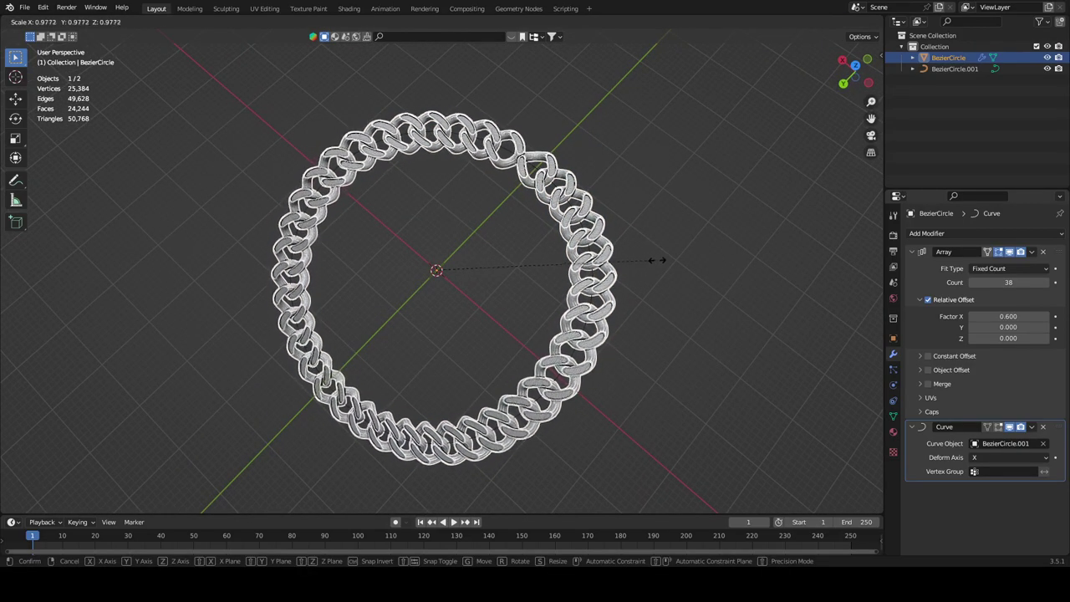
{"action": "left_click", "coordinate": [683, 276]}
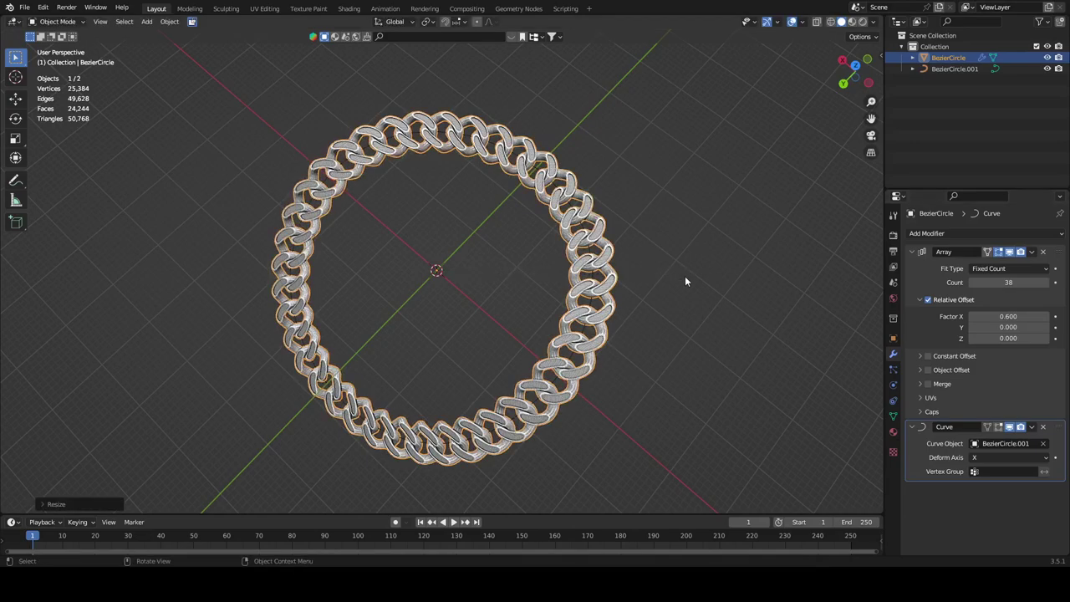
Step: Edit the Bezier circle and apply a tilt to all of its control points to rotate the links around the curve
{"action": "left_click", "coordinate": [534, 174]}
{"action": "key", "text": "Tab"}
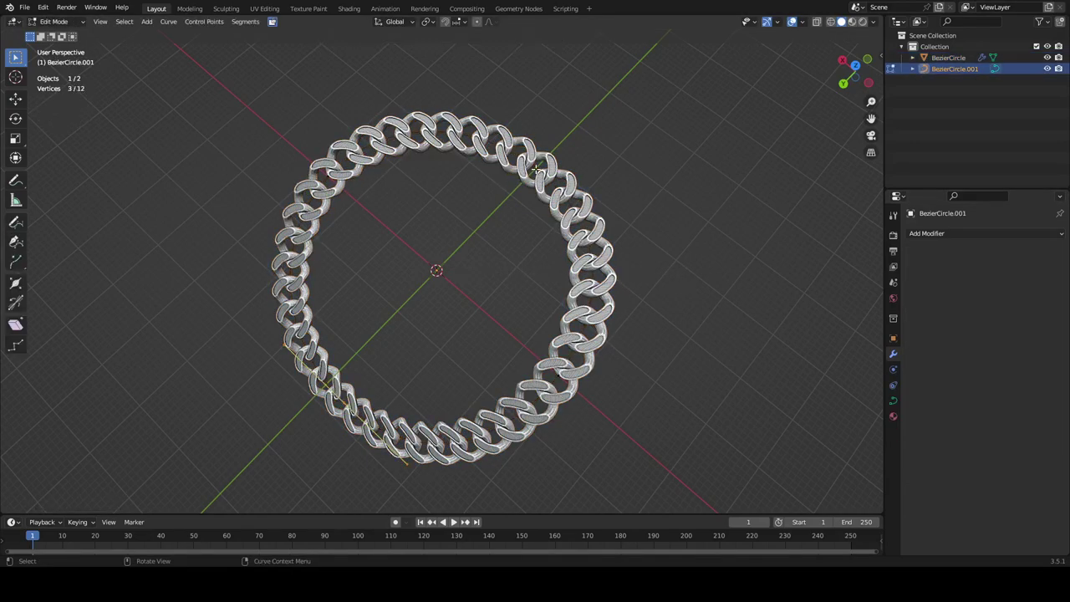
{"action": "key", "text": "a"}
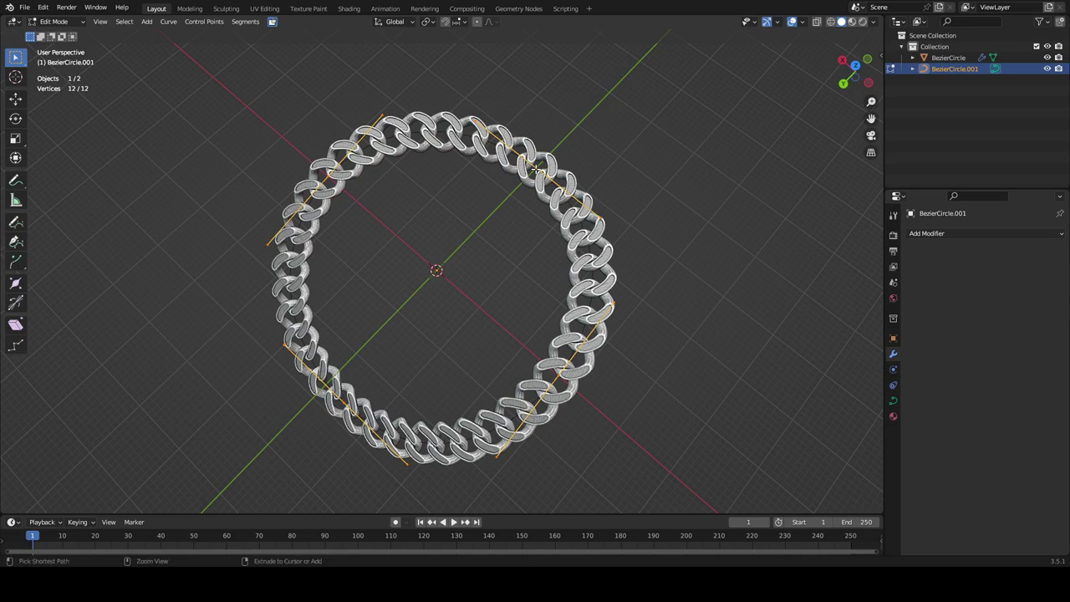
{"action": "key", "text": "ctrl+t"}
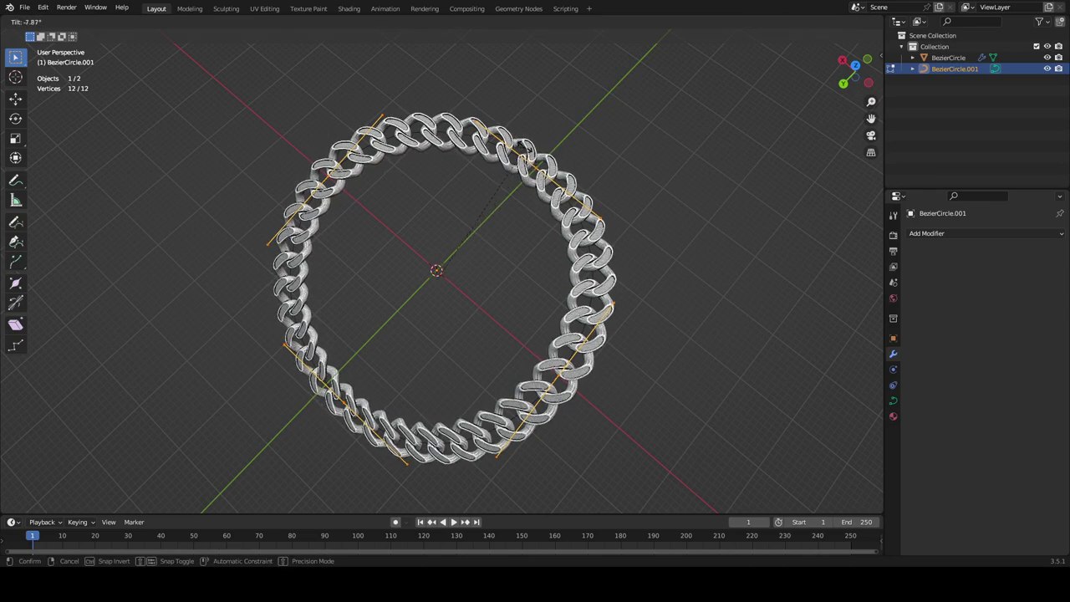
{"action": "left_click", "coordinate": [454, 108]}
{"action": "middle_click_drag", "start_coordinate": [454, 109], "coordinate": [454, 108]}
{"action": "middle_click_drag", "start_coordinate": [461, 288], "coordinate": [462, 288]}
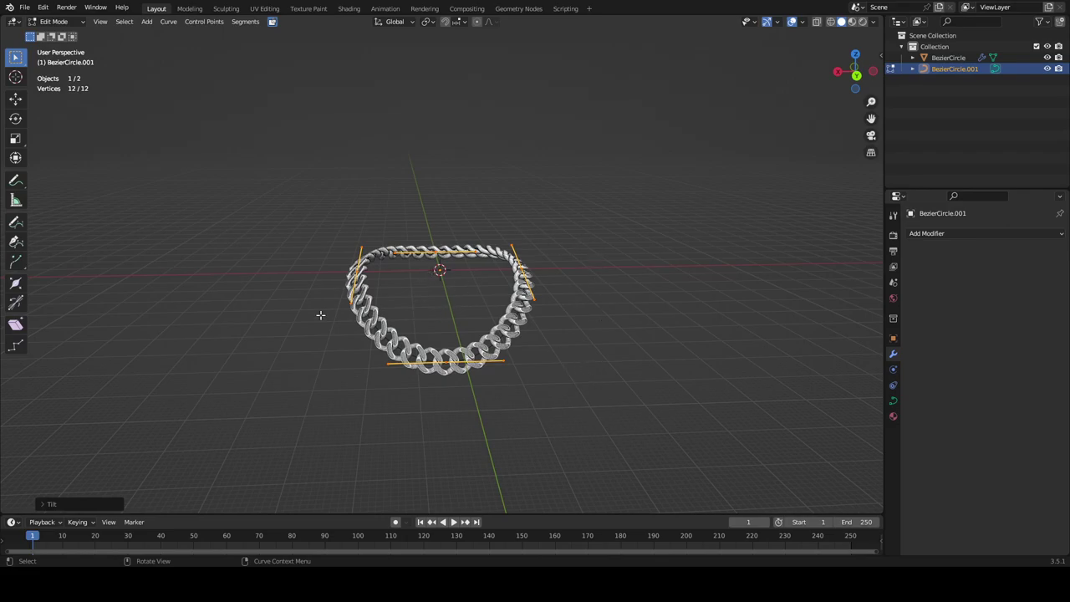
Step: Try to move the necklace's front control point and its handles about 28 m along Y
{"action": "middle_click_drag", "start_coordinate": [466, 301], "coordinate": [383, 329]}
{"action": "left_click_drag", "start_coordinate": [324, 343], "coordinate": [490, 437]}
{"action": "key", "text": "g"}
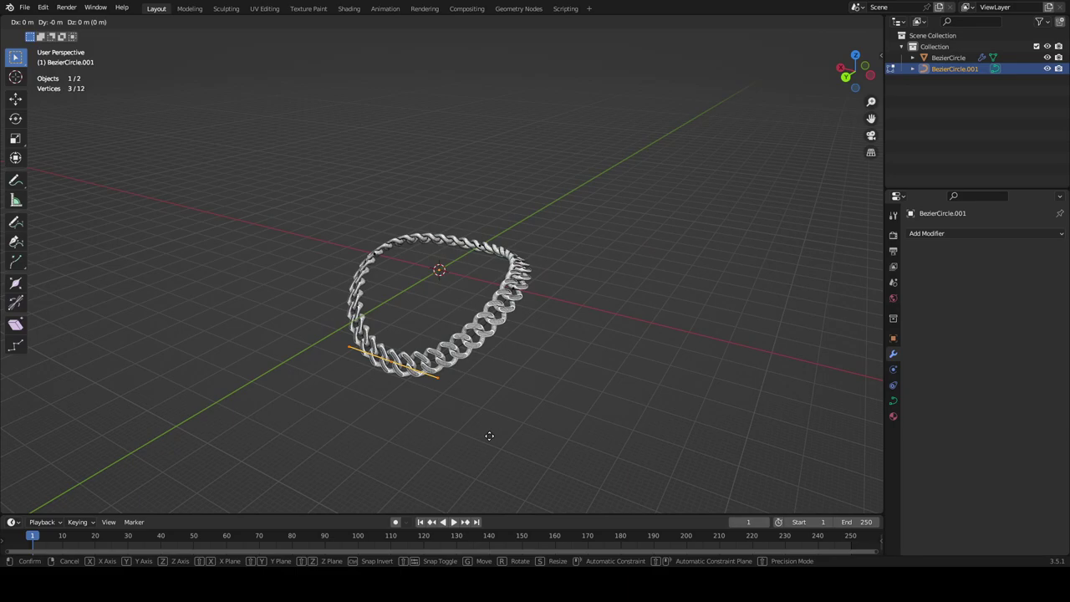
{"action": "key", "text": "y"}
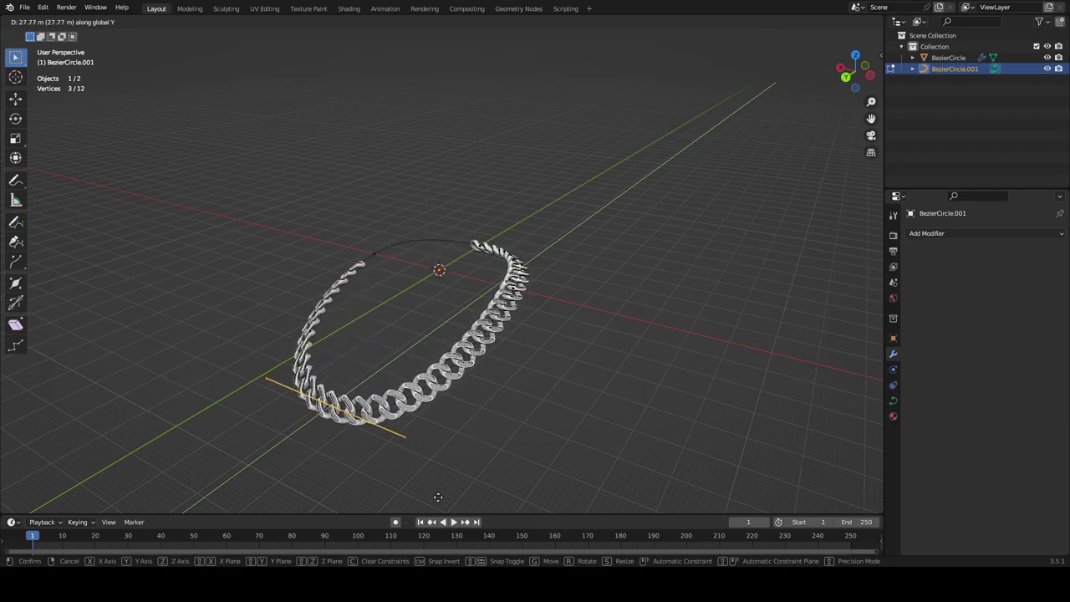
{"action": "left_click", "coordinate": [492, 427]}
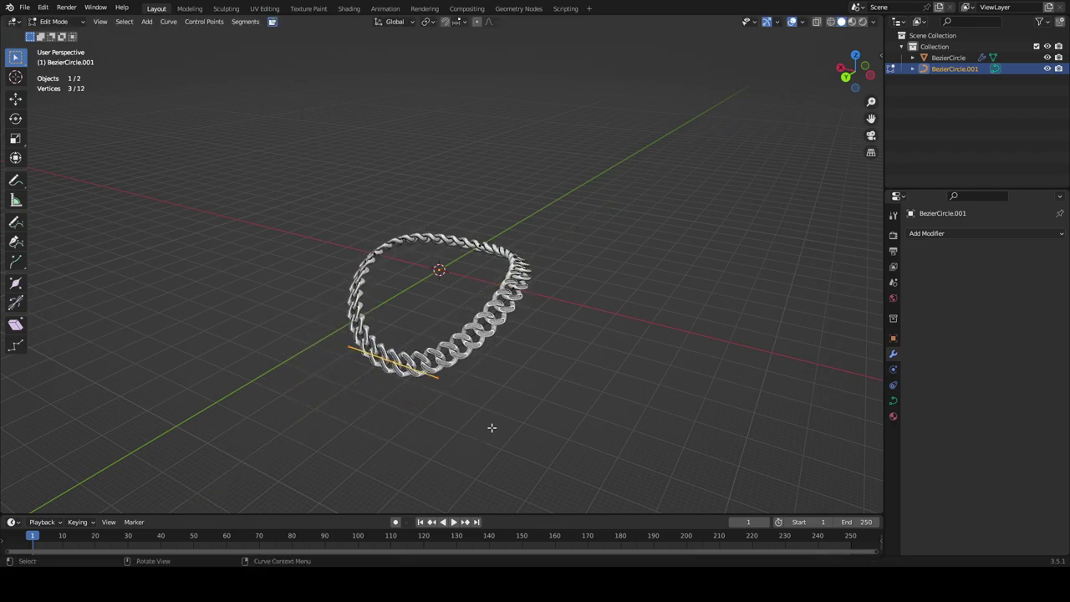
{"action": "middle_click_drag", "start_coordinate": [491, 427], "coordinate": [492, 428]}
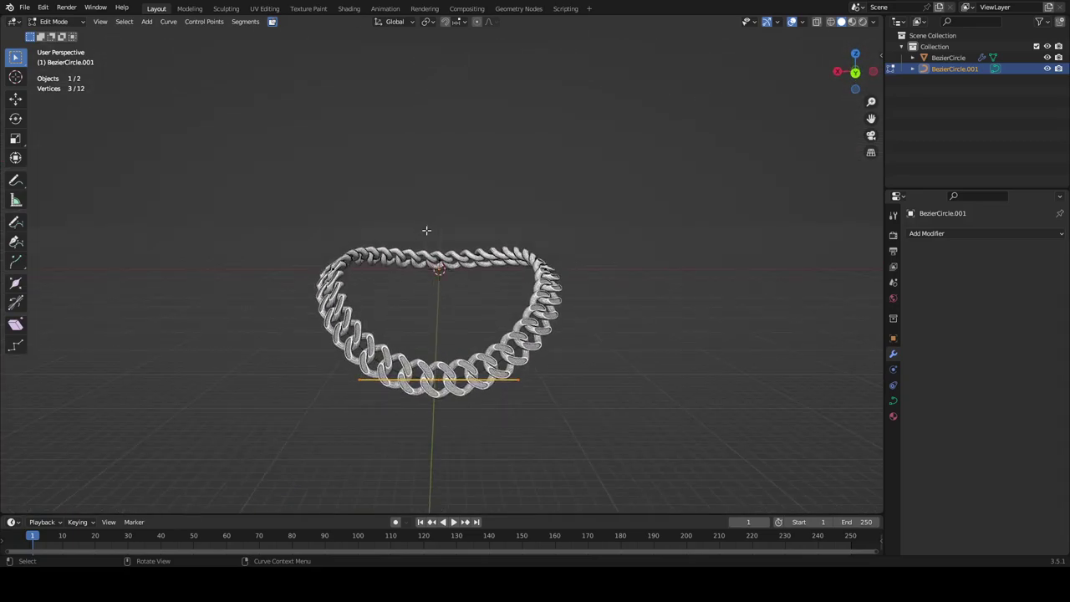
Step: Select the control point at the back of the necklace and examine the links around it
{"action": "left_click_drag", "start_coordinate": [424, 226], "coordinate": [475, 310]}
{"action": "middle_click_drag", "start_coordinate": [437, 259], "coordinate": [437, 259]}
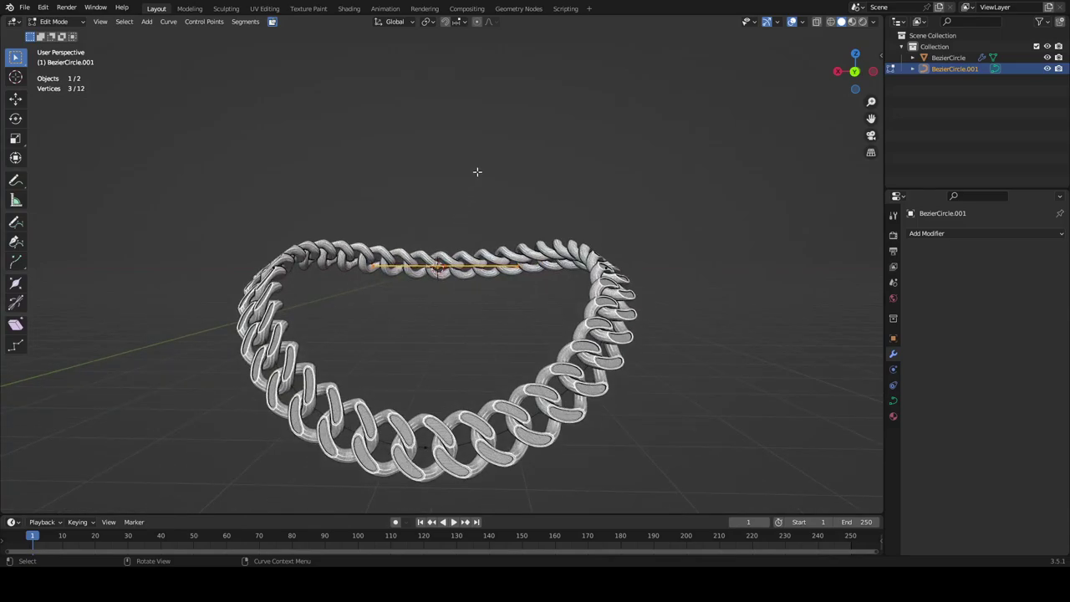
{"action": "middle_click_drag", "start_coordinate": [477, 171], "coordinate": [477, 171]}
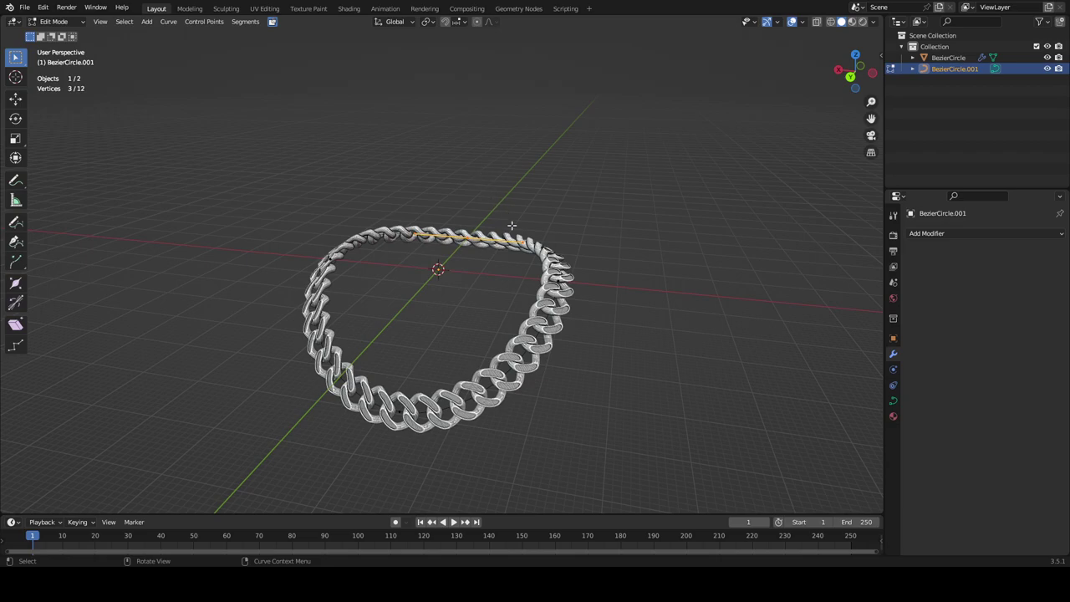
{"action": "middle_click_drag", "start_coordinate": [511, 224], "coordinate": [511, 225]}
{"action": "middle_click_drag", "start_coordinate": [429, 239], "coordinate": [432, 291]}
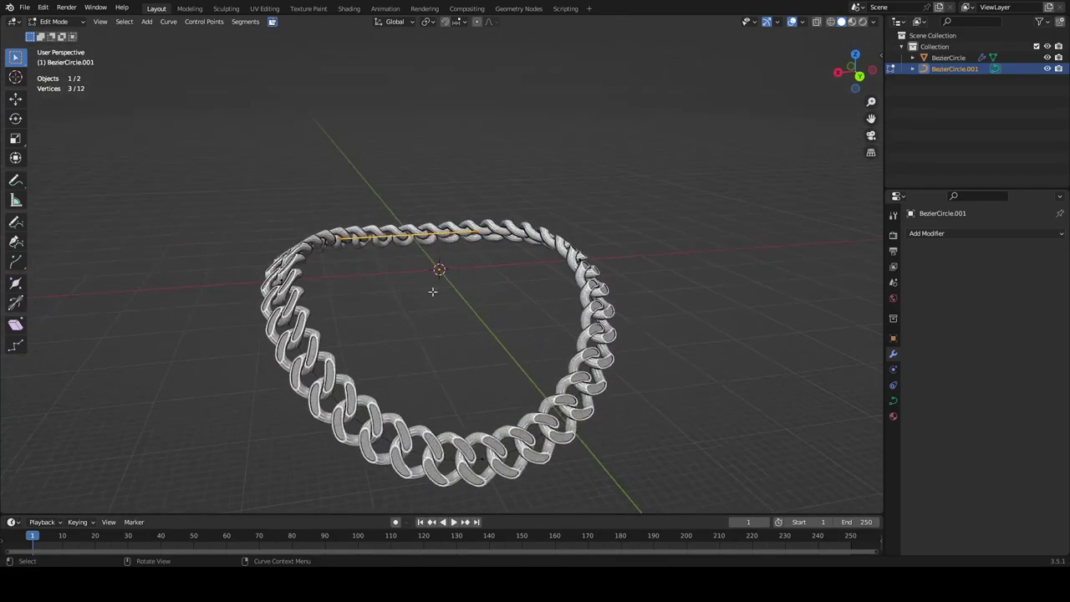
Step: Try scaling the front control point with its handles to narrow the lowest part of the necklace
{"action": "left_click_drag", "start_coordinate": [435, 427], "coordinate": [572, 495]}
{"action": "middle_click_drag", "start_coordinate": [573, 494], "coordinate": [581, 497]}
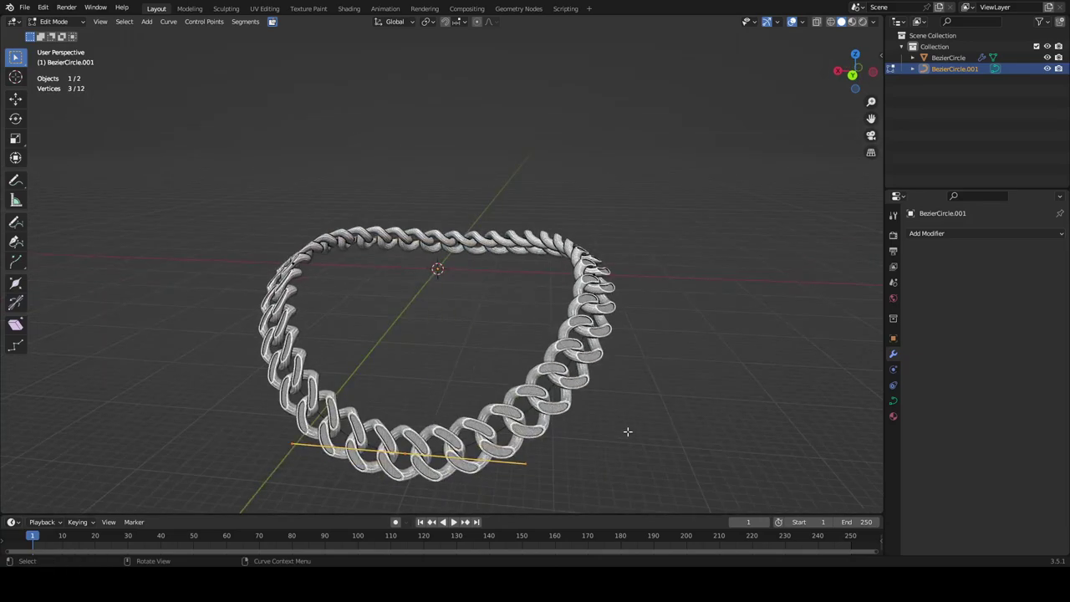
{"action": "key", "text": "s"}
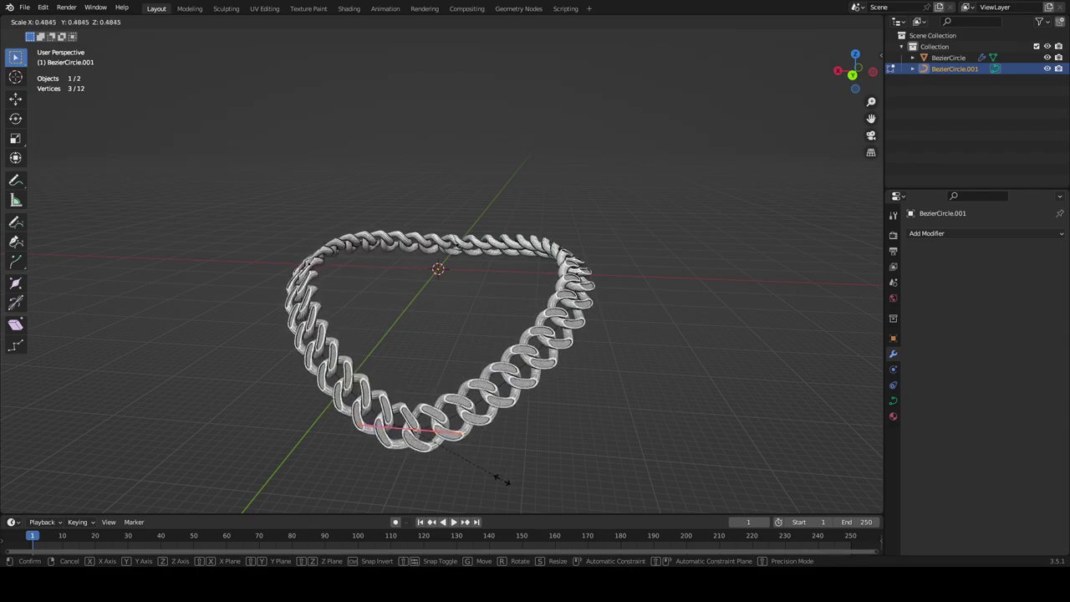
{"action": "left_click", "coordinate": [563, 502]}
Step: Return to Object Mode and inspect the necklace's droop and interlocking links up close and from several angles
{"action": "middle_click_drag", "start_coordinate": [503, 393], "coordinate": [472, 351]}
{"action": "key", "text": "Tab"}
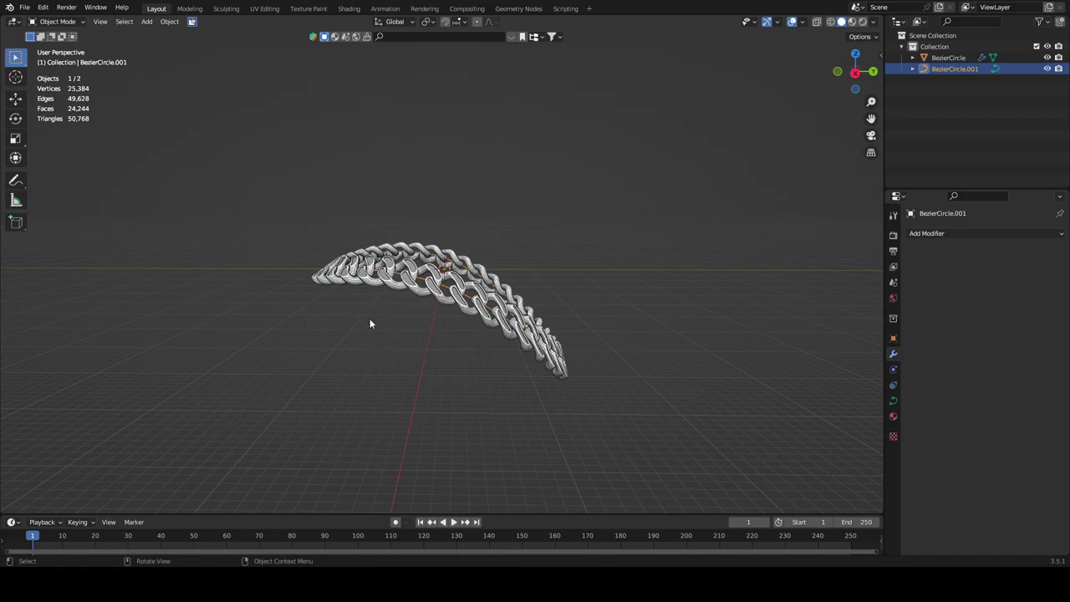
{"action": "middle_click_drag", "start_coordinate": [371, 323], "coordinate": [371, 323]}
{"action": "scroll", "coordinate": [370, 324], "scroll_direction": "up", "scroll_amount": 2}
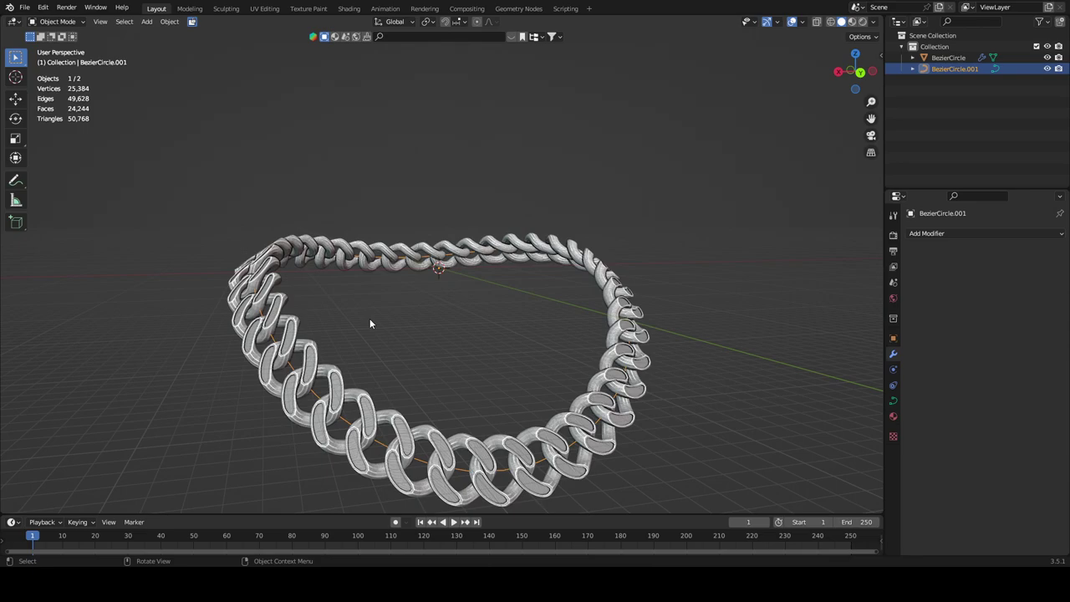
{"action": "middle_click_drag", "start_coordinate": [370, 319], "coordinate": [369, 318]}
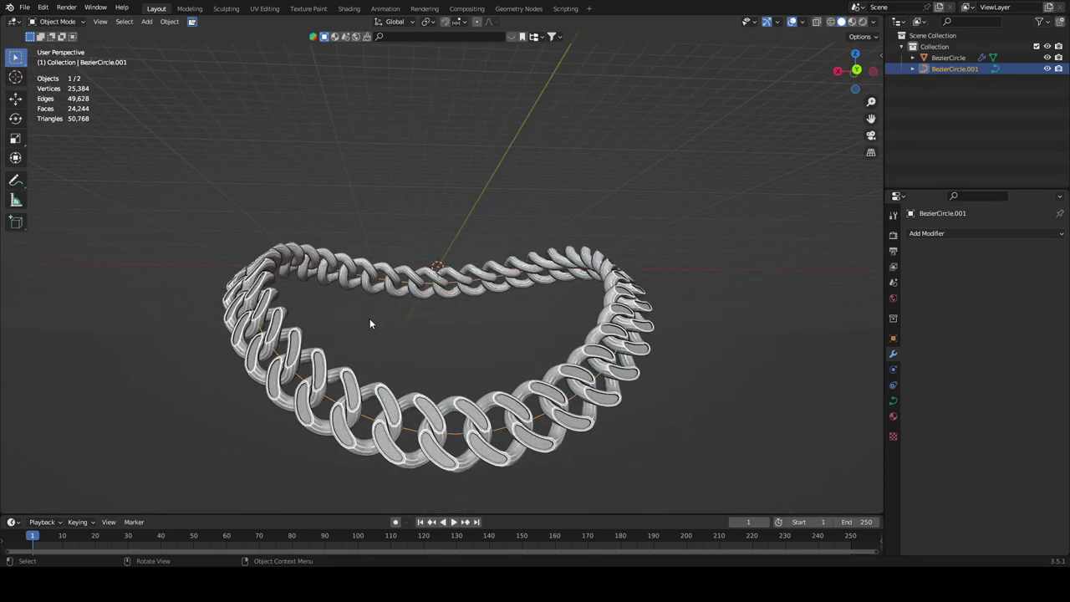
{"action": "scroll", "coordinate": [369, 319], "scroll_direction": "up", "scroll_amount": 3}
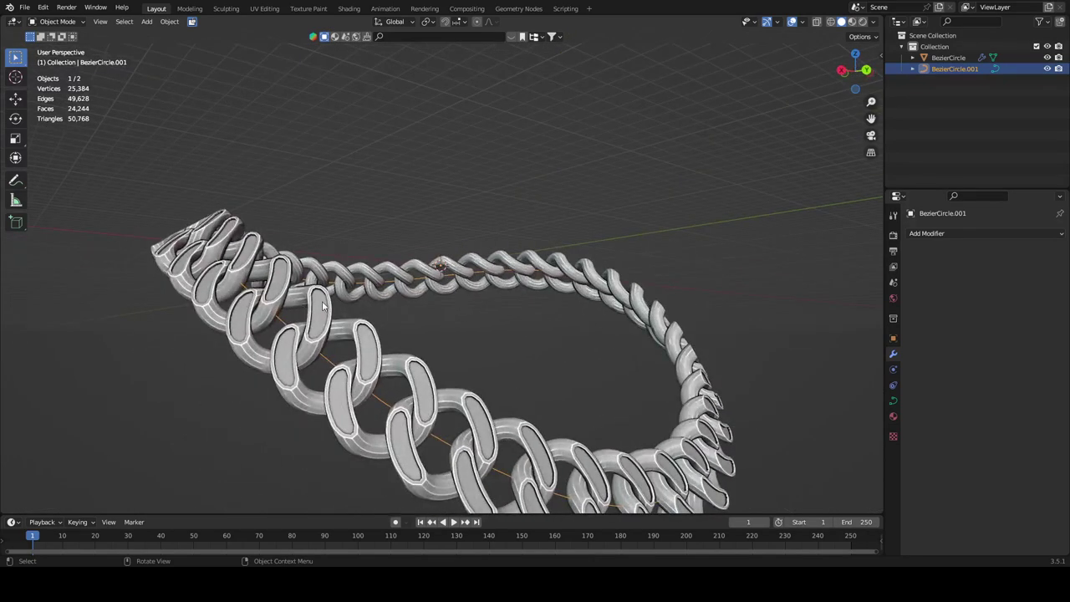
{"action": "scroll", "coordinate": [366, 326], "scroll_direction": "down", "scroll_amount": 2}
{"action": "middle_click_drag", "start_coordinate": [365, 326], "coordinate": [377, 403]}
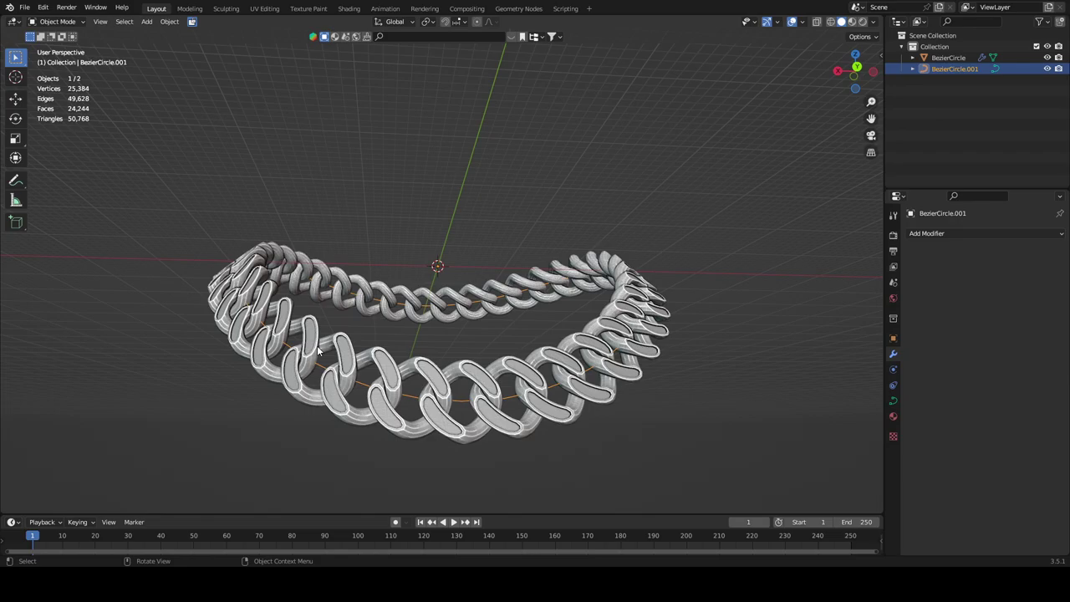
{"action": "middle_click_drag", "start_coordinate": [229, 377], "coordinate": [320, 301]}
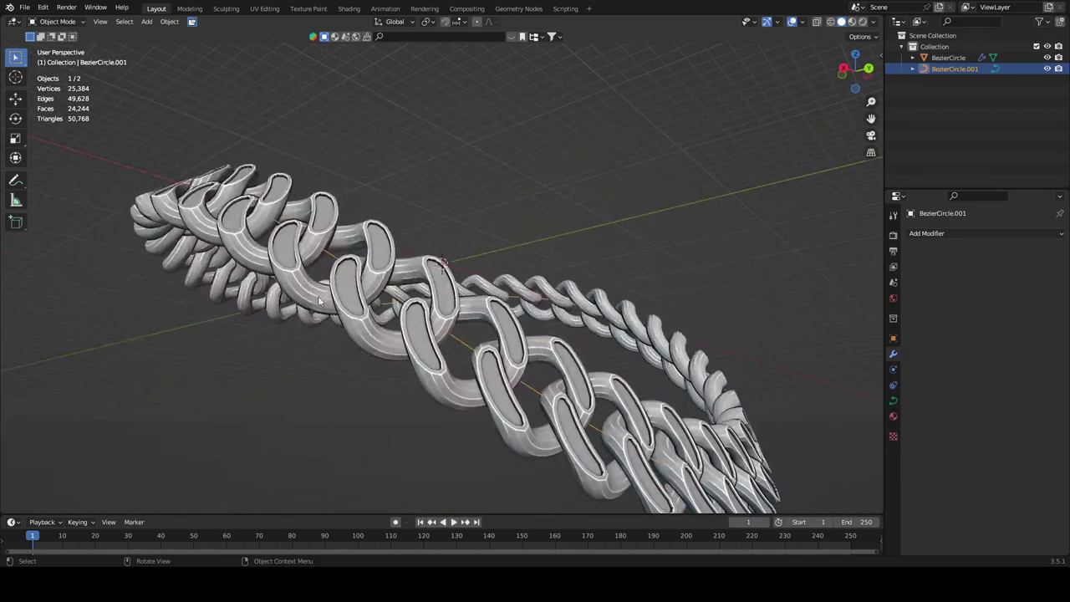
{"action": "middle_click_drag", "start_coordinate": [328, 229], "coordinate": [285, 203]}
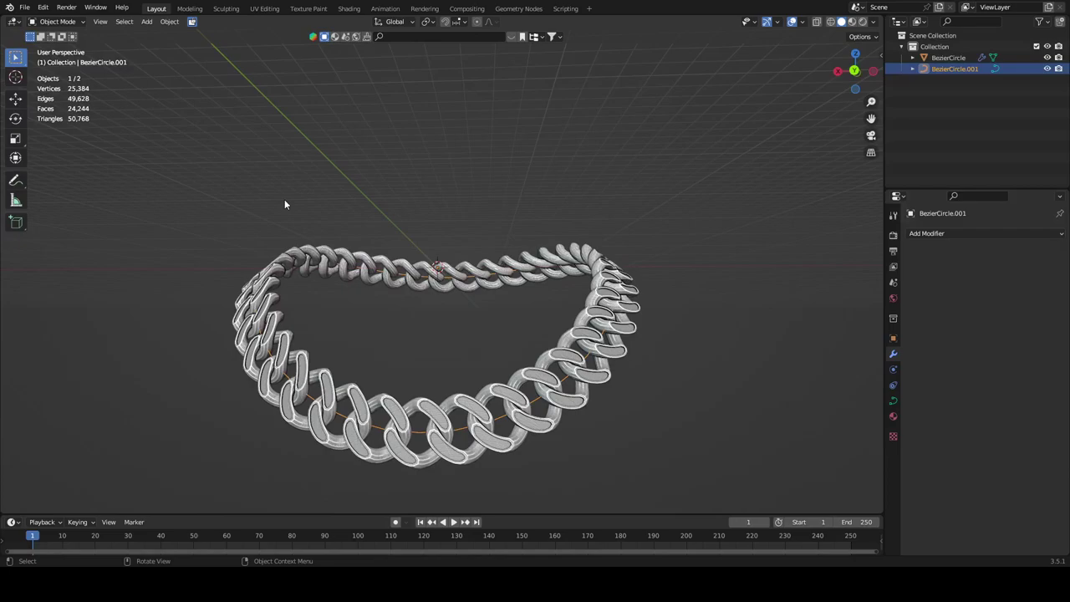